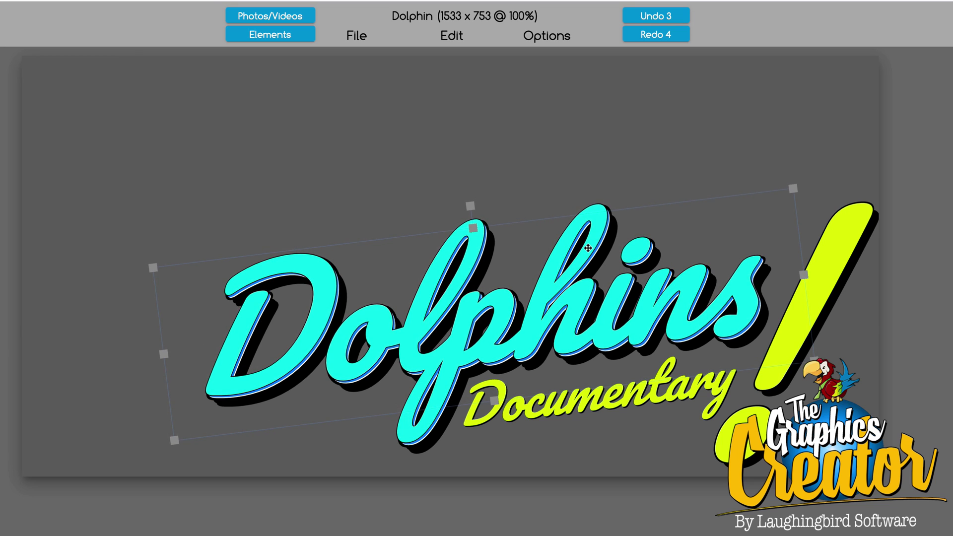
- Redo the Dolphin design's edits, then undo it back to its original state
{"action": "left_click", "coordinate": [587, 248]}
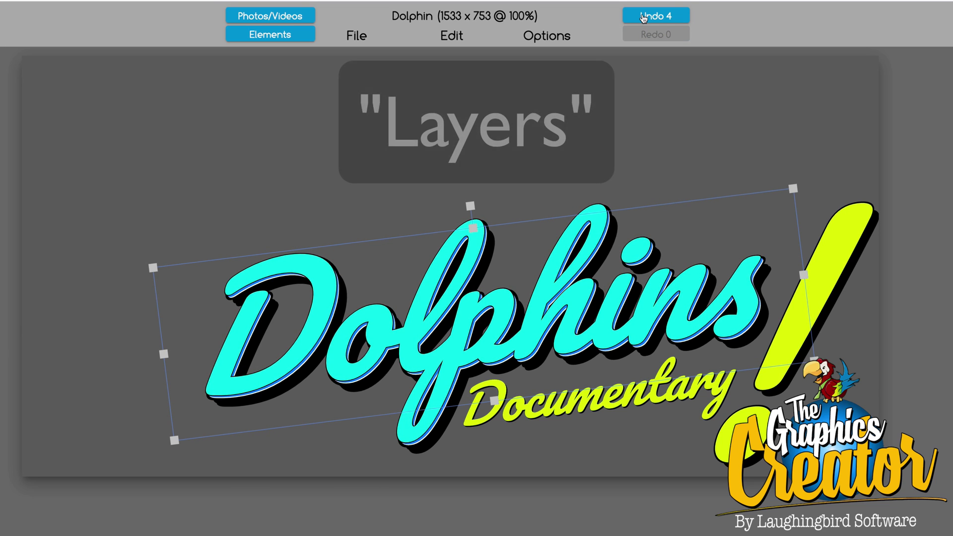
{"action": "left_click", "coordinate": [643, 17]}
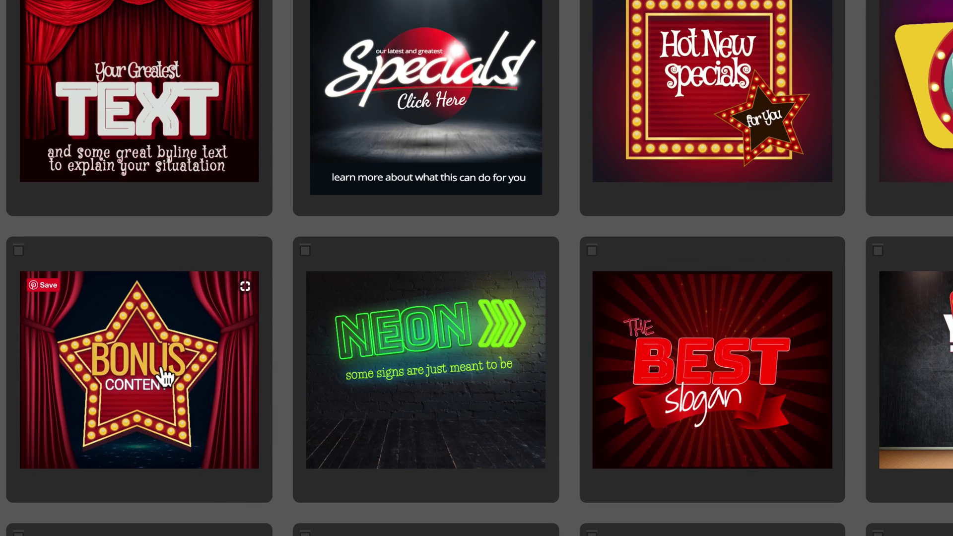
- Open Bonus Content, pull the curtains inward, nudge the star up, and enlarge the BONUS text
{"action": "left_click", "coordinate": [164, 377]}
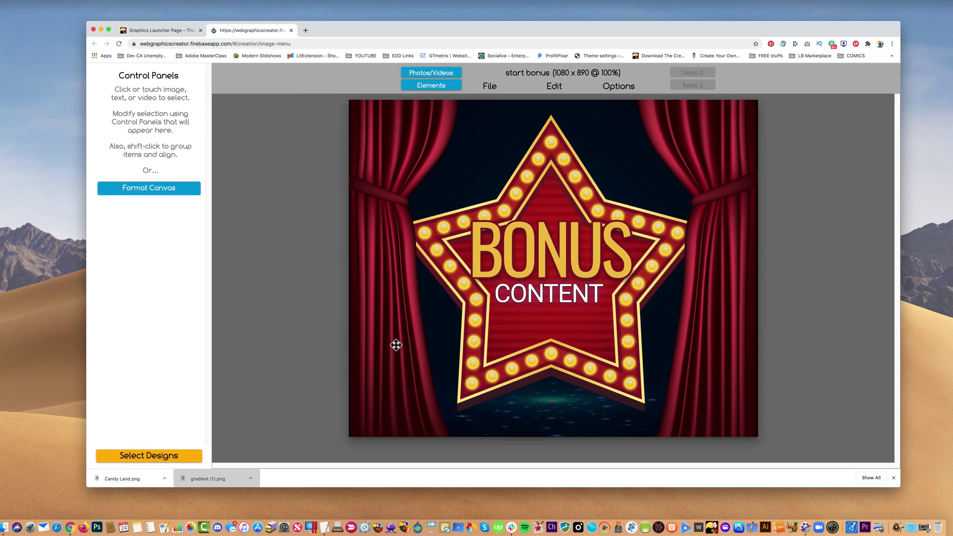
{"action": "mouse_move", "coordinate": [395, 344]}
{"action": "left_mouse_down"}
{"action": "mouse_move", "coordinate": [445, 334]}
{"action": "mouse_move", "coordinate": [476, 341]}
{"action": "mouse_move", "coordinate": [405, 347]}
{"action": "left_mouse_up"}
{"action": "left_click_drag", "start_coordinate": [601, 374], "coordinate": [601, 367]}
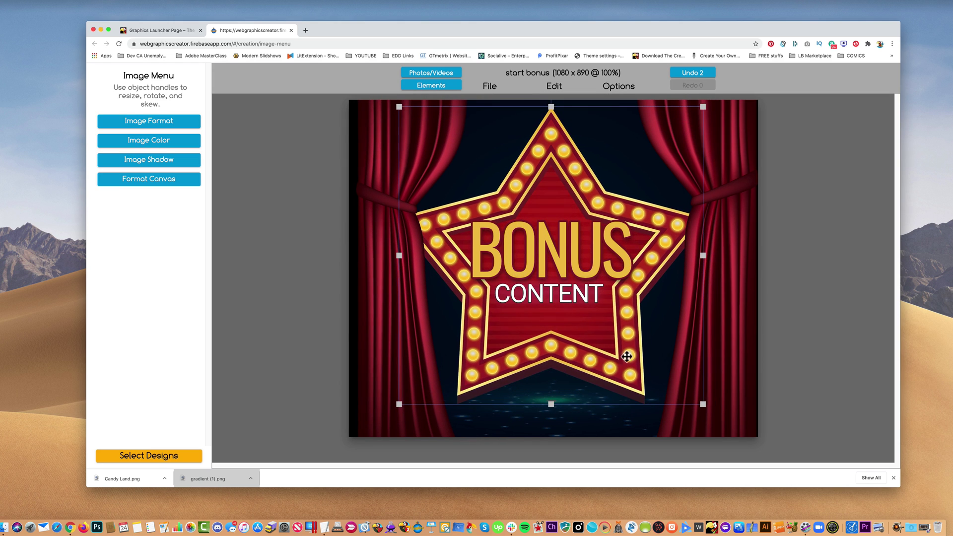
{"action": "left_click_drag", "start_coordinate": [742, 302], "coordinate": [770, 268]}
{"action": "left_click_drag", "start_coordinate": [585, 287], "coordinate": [565, 277]}
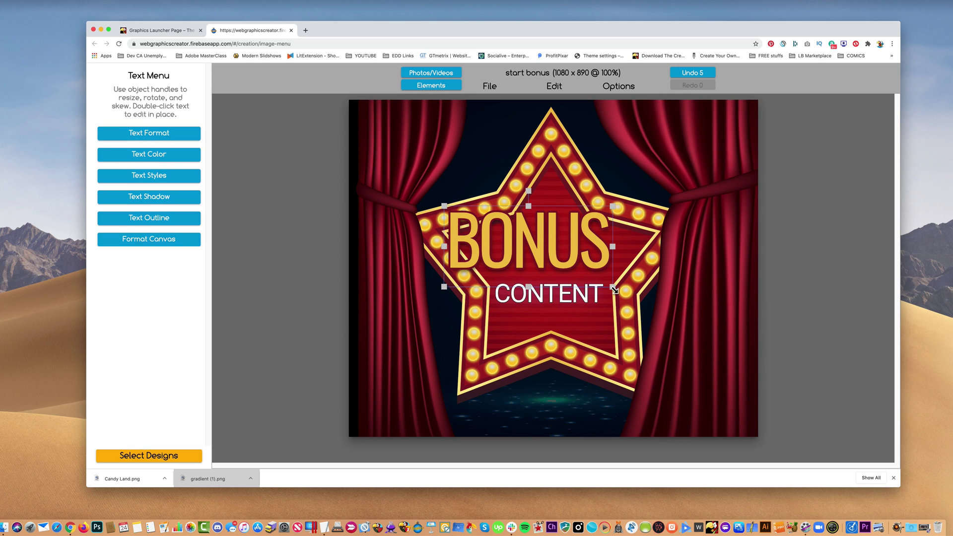
{"action": "left_click_drag", "start_coordinate": [662, 300], "coordinate": [690, 323]}
{"action": "left_click_drag", "start_coordinate": [462, 274], "coordinate": [453, 257]}
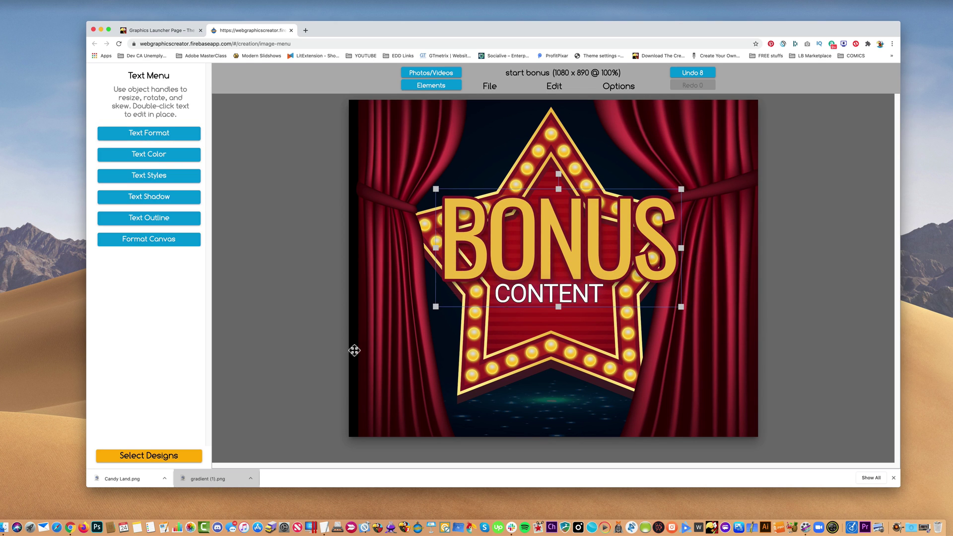
- Discard the edits, create a new blank design, and size its canvas to 1718 × 901
{"action": "left_click", "coordinate": [158, 455]}
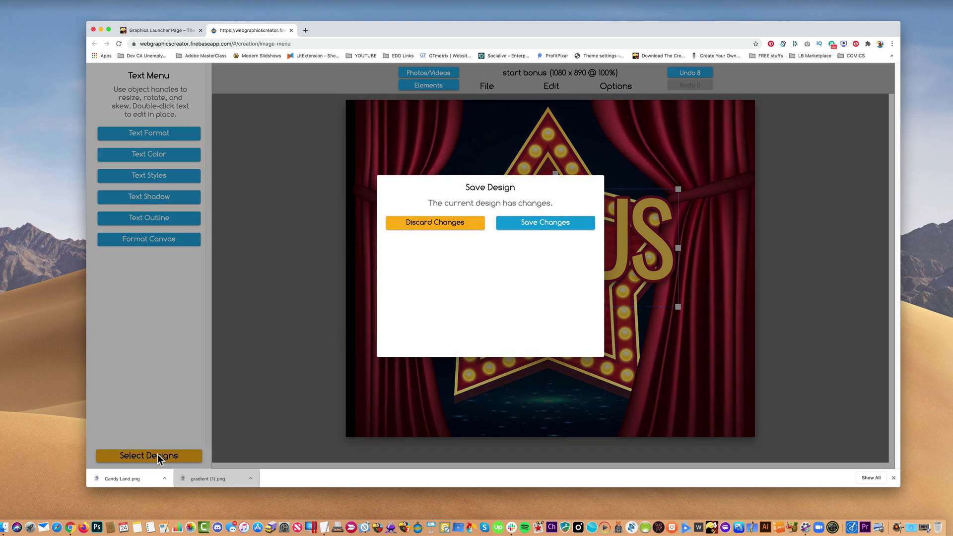
{"action": "left_click", "coordinate": [433, 222]}
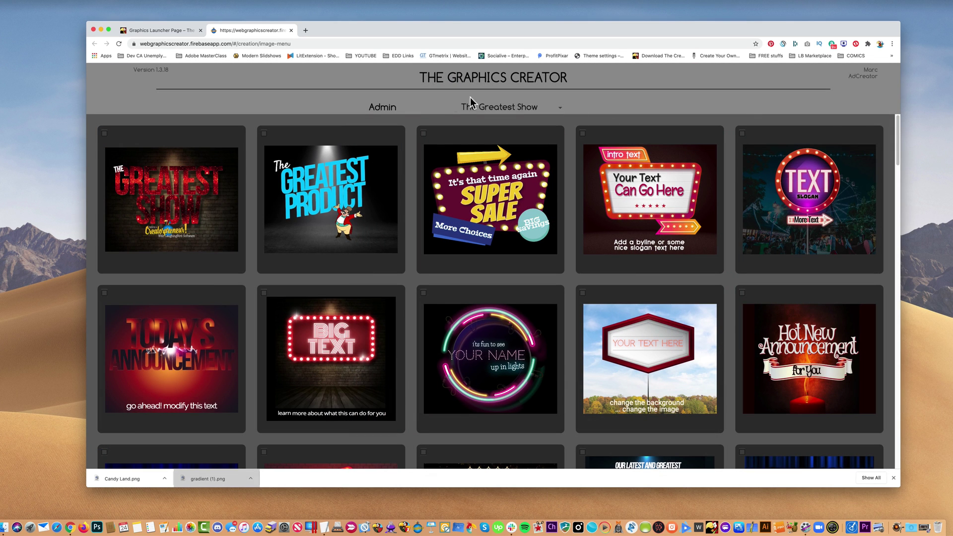
{"action": "left_click", "coordinate": [382, 108]}
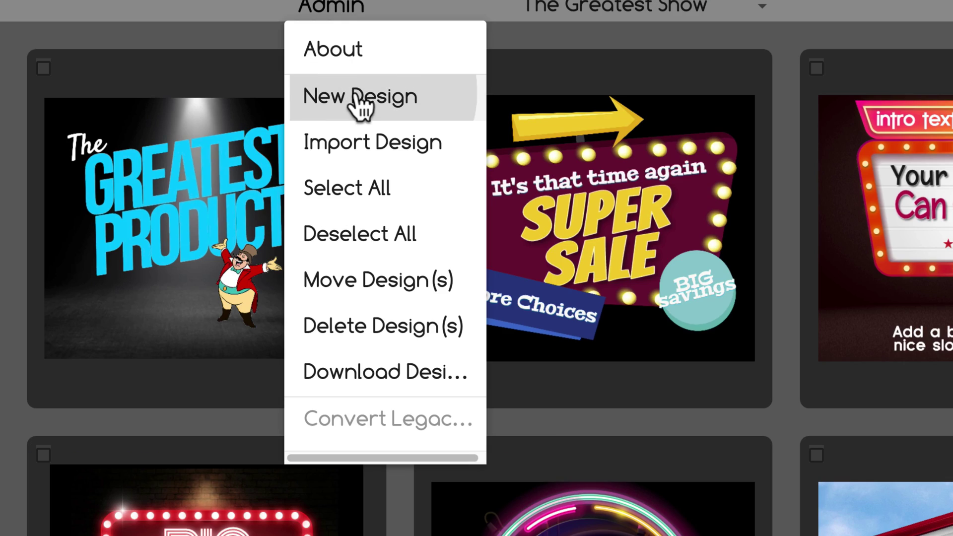
{"action": "left_click", "coordinate": [358, 97]}
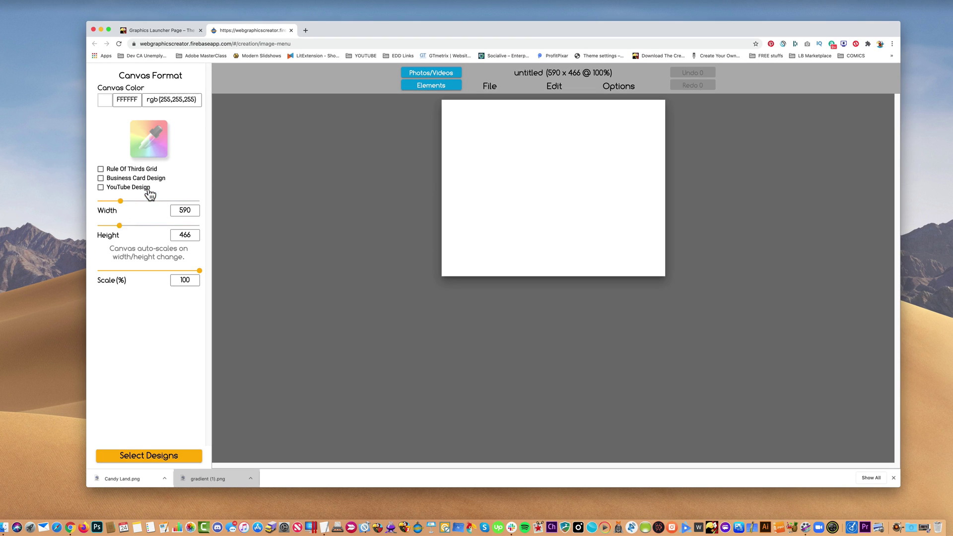
{"action": "left_click", "coordinate": [102, 201]}
{"action": "left_click_drag", "start_coordinate": [103, 226], "coordinate": [107, 227]}
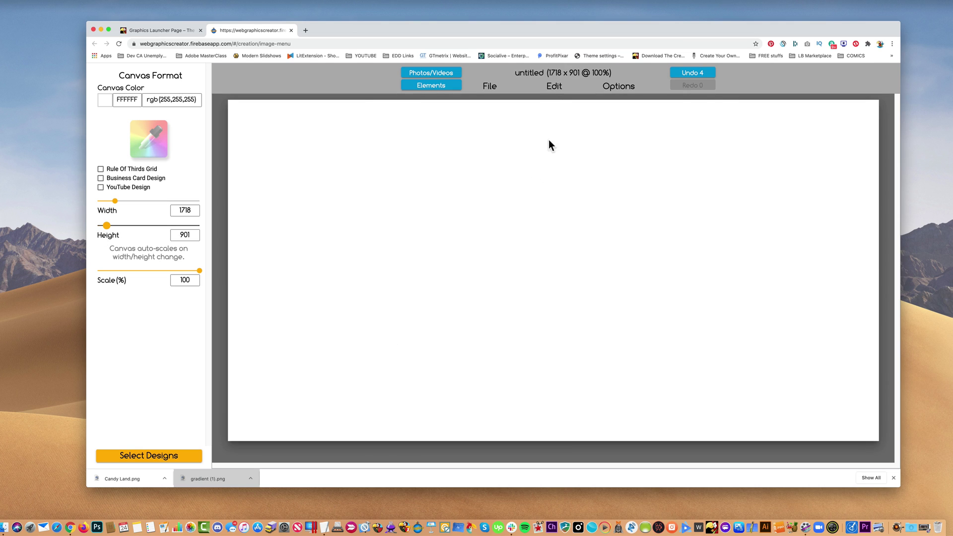
- Add a new rectangle, move it up-left, and colour it yellow-green
{"action": "left_click", "coordinate": [554, 88]}
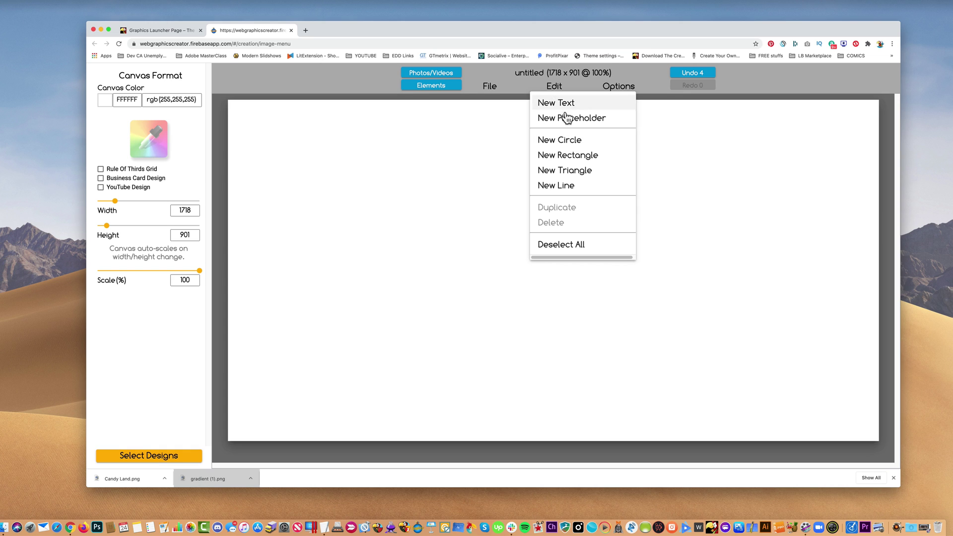
{"action": "left_click", "coordinate": [562, 158]}
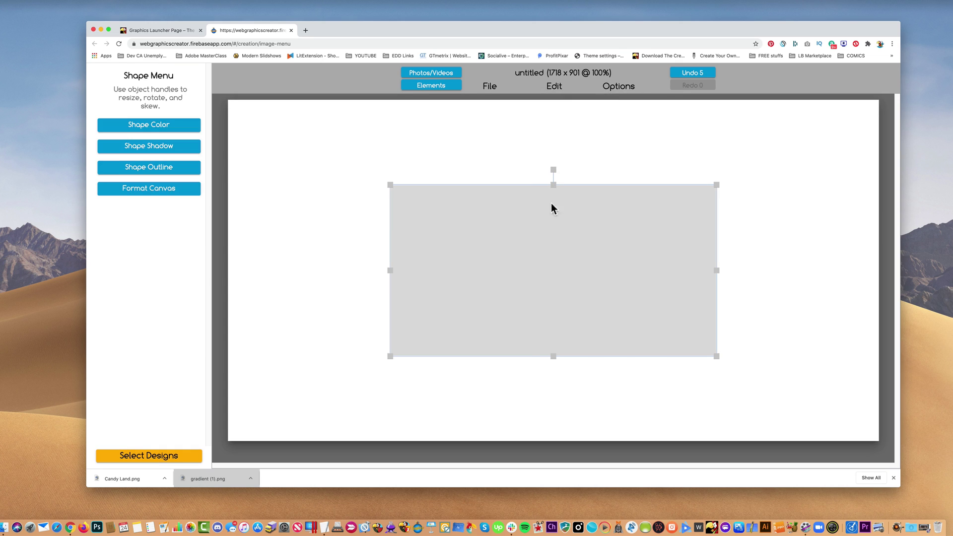
{"action": "left_click_drag", "start_coordinate": [538, 255], "coordinate": [445, 213]}
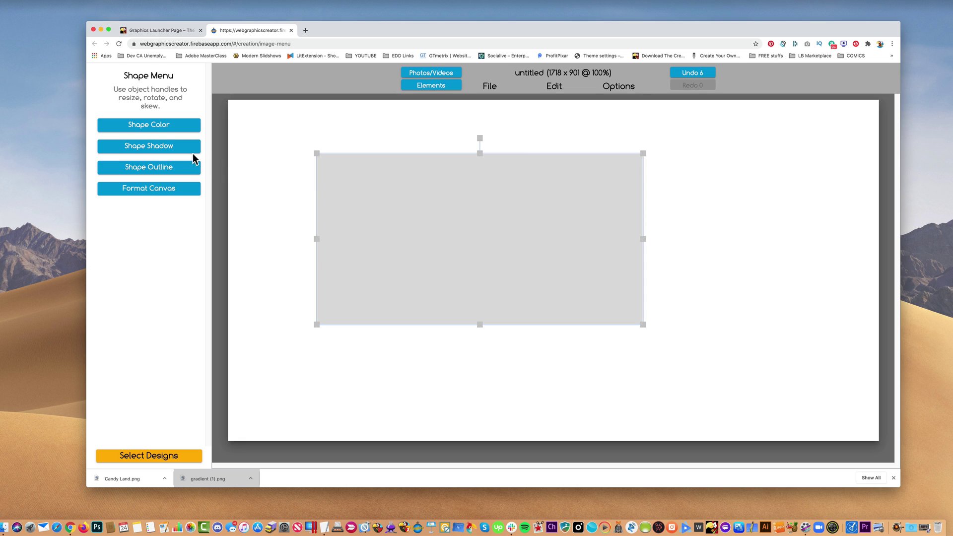
{"action": "left_click", "coordinate": [152, 126]}
{"action": "left_click", "coordinate": [105, 168]}
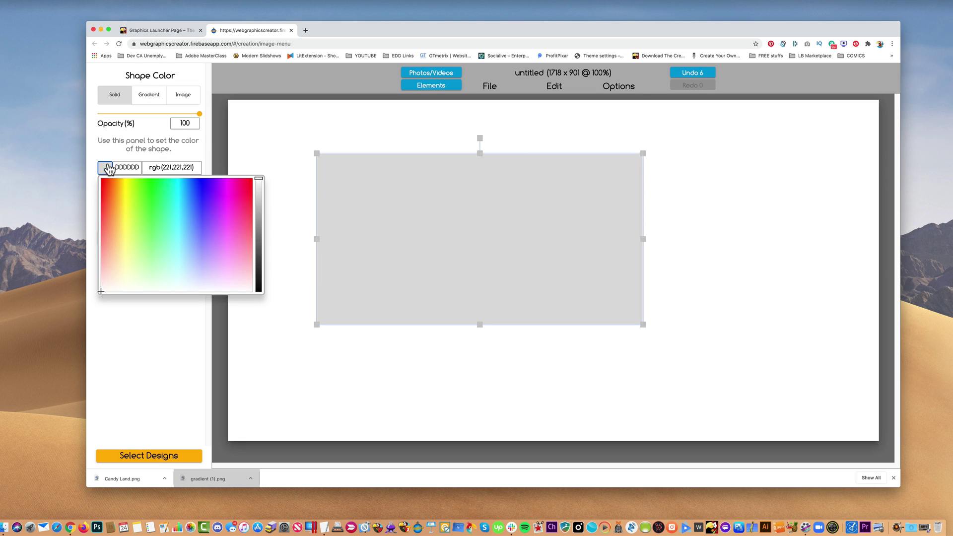
{"action": "left_click", "coordinate": [141, 184]}
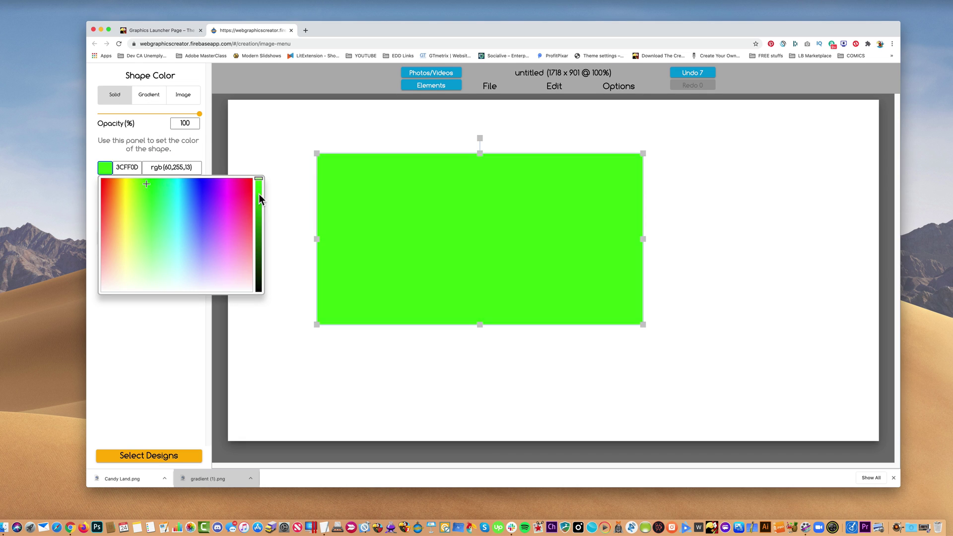
{"action": "left_click_drag", "start_coordinate": [258, 194], "coordinate": [258, 211]}
{"action": "left_click", "coordinate": [132, 191]}
{"action": "left_click", "coordinate": [468, 180]}
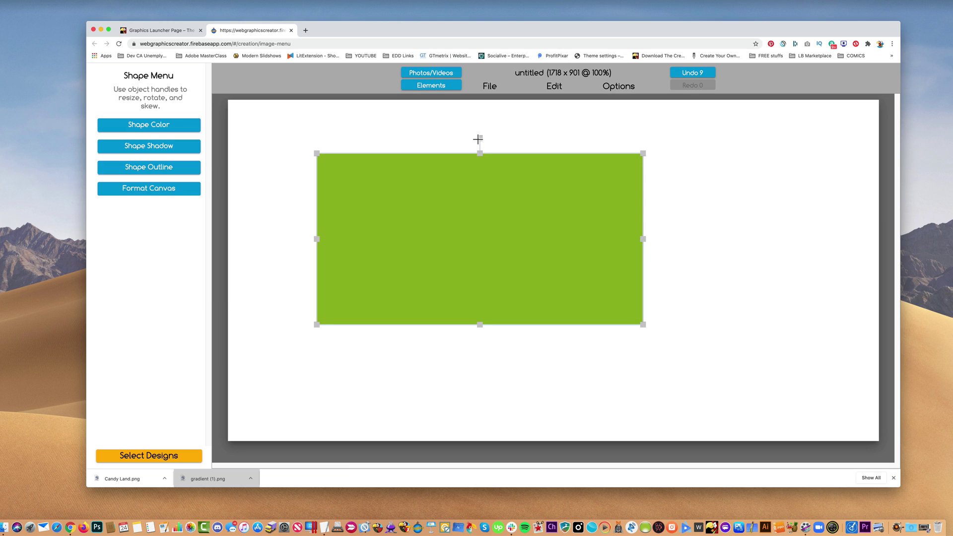
- Rotate the rectangle counter-clockwise, enlarge it, and move it to cover the top-left corner diagonally
{"action": "left_click_drag", "start_coordinate": [478, 139], "coordinate": [452, 158]}
{"action": "left_click_drag", "start_coordinate": [669, 267], "coordinate": [826, 258]}
{"action": "left_click_drag", "start_coordinate": [558, 302], "coordinate": [392, 201]}
{"action": "left_click_drag", "start_coordinate": [487, 174], "coordinate": [518, 109]}
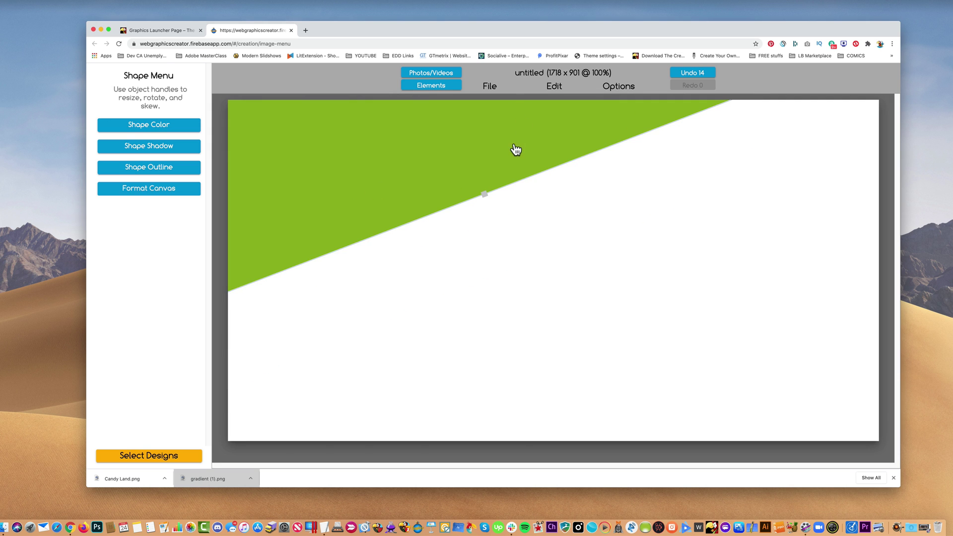
- Turn on the green shape's black shadow with blur 17 and opacity 36%
{"action": "left_click", "coordinate": [160, 149]}
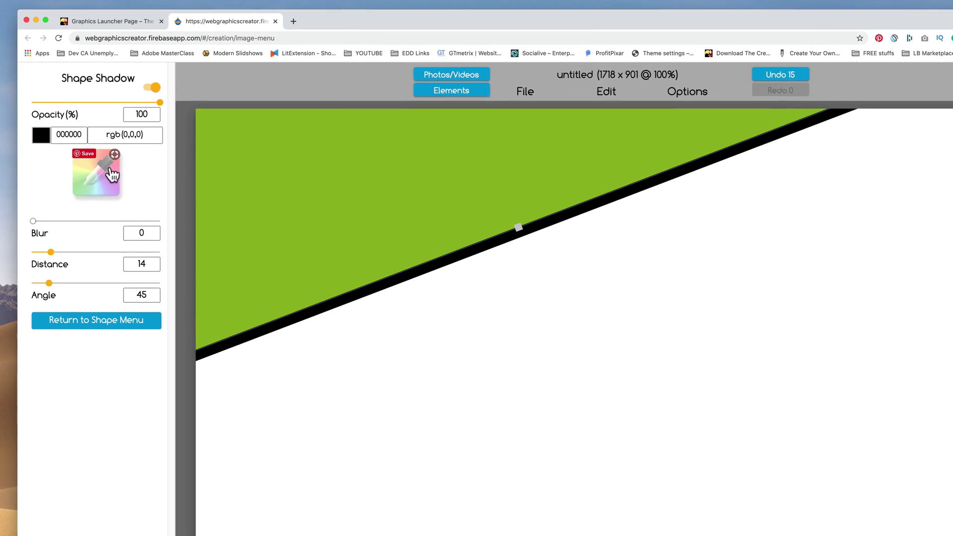
{"action": "left_click_drag", "start_coordinate": [61, 207], "coordinate": [63, 207]}
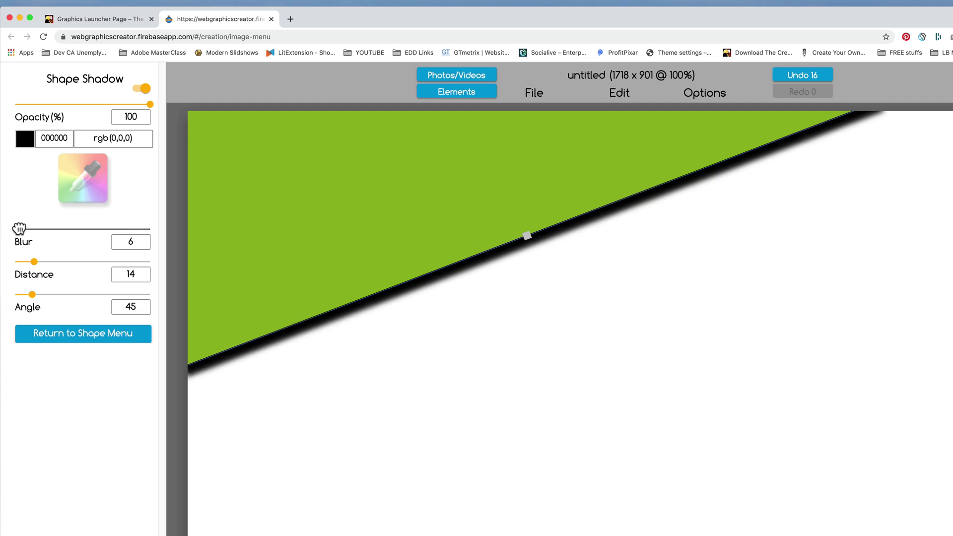
{"action": "left_click_drag", "start_coordinate": [19, 228], "coordinate": [22, 229]}
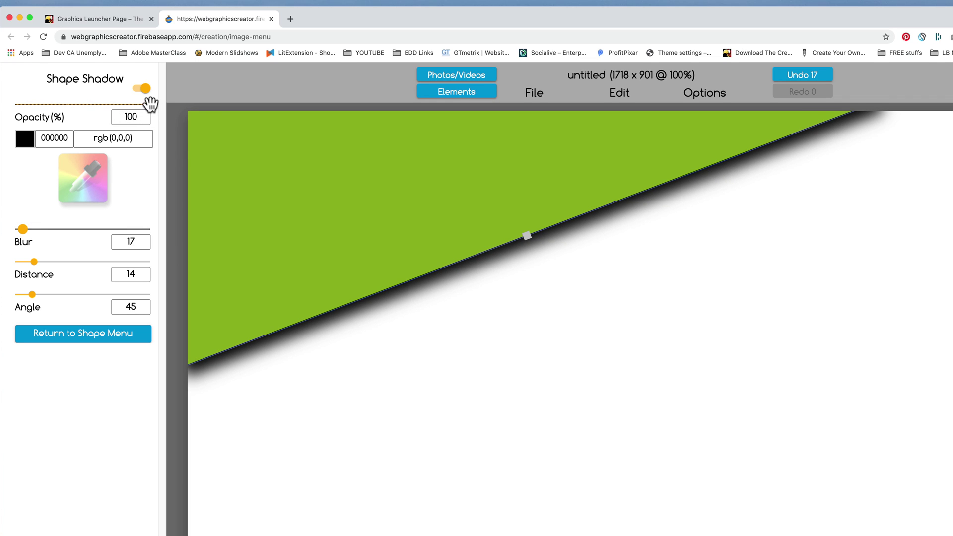
{"action": "left_click_drag", "start_coordinate": [149, 103], "coordinate": [64, 102]}
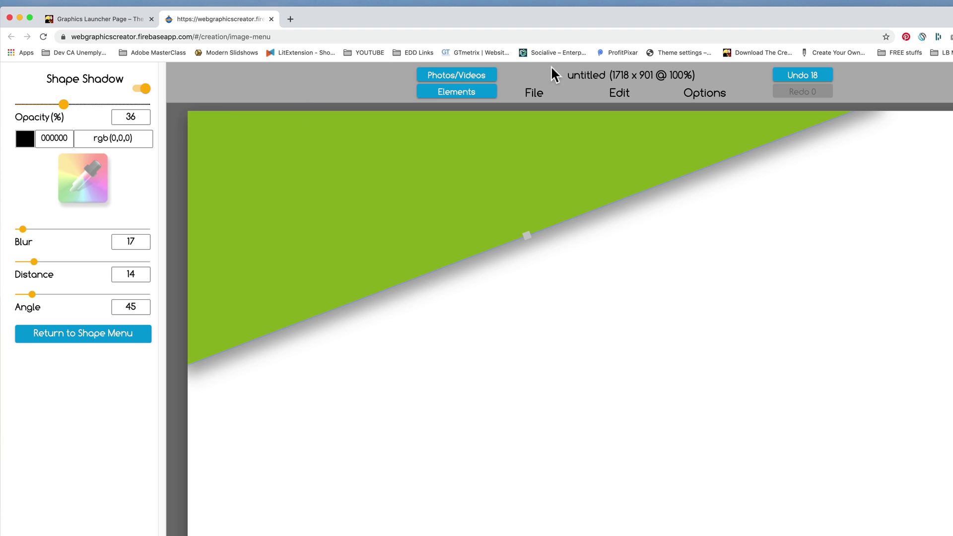
- Duplicate the green shape and move the copy down-right
{"action": "left_click", "coordinate": [622, 94]}
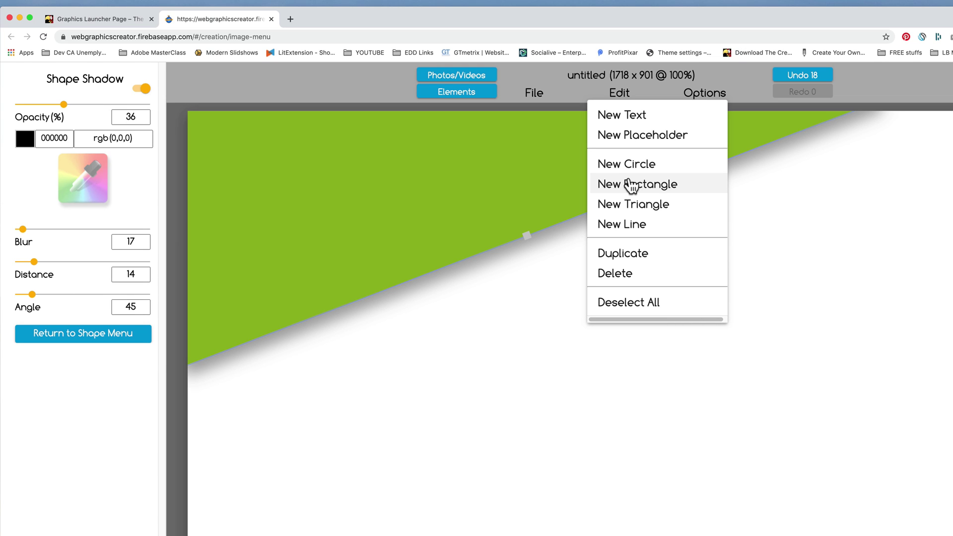
{"action": "left_click", "coordinate": [640, 259]}
{"action": "left_click_drag", "start_coordinate": [472, 218], "coordinate": [666, 283]}
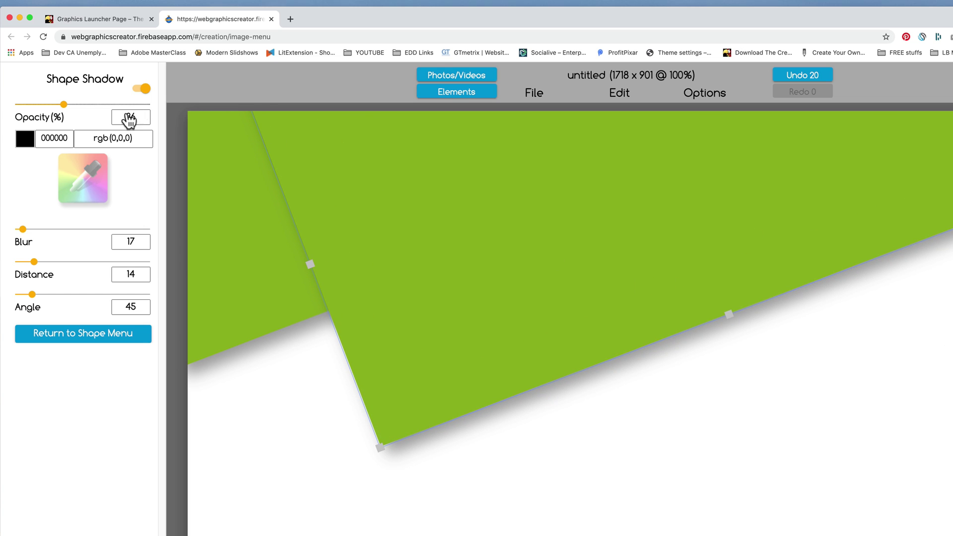
- Recolour the copy darker green 5F9402 and stretch it past the right edge
{"action": "left_click", "coordinate": [70, 334]}
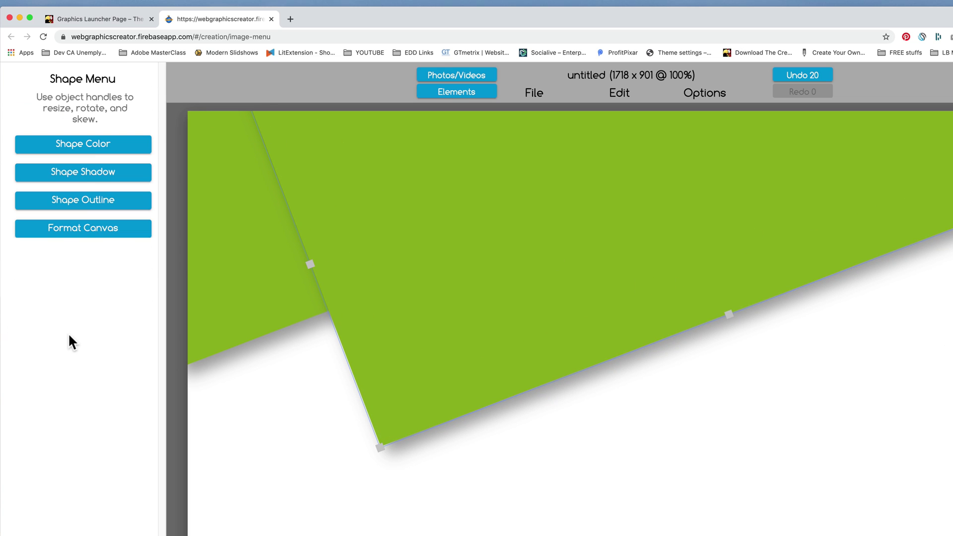
{"action": "left_click", "coordinate": [84, 145]}
{"action": "left_click", "coordinate": [25, 204]}
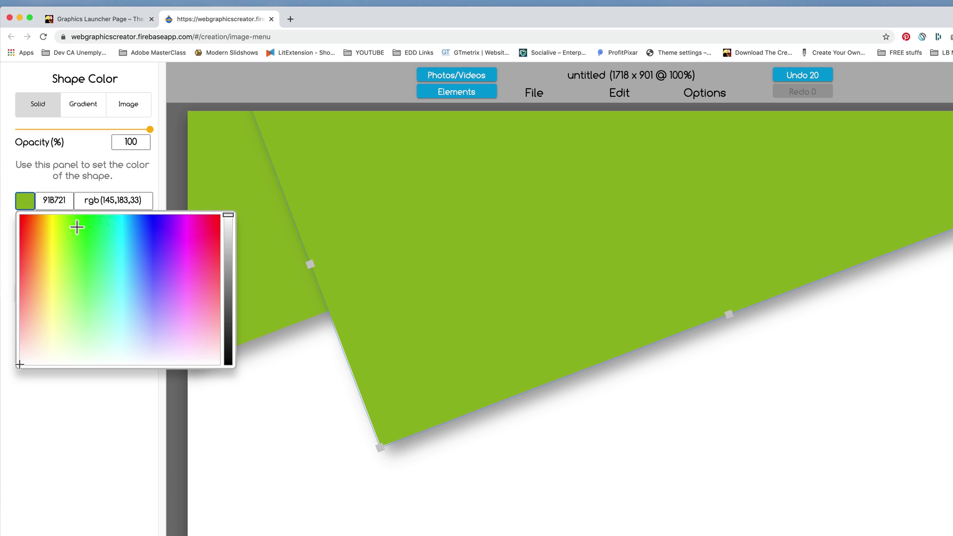
{"action": "mouse_move", "coordinate": [80, 228]}
{"action": "left_mouse_down"}
{"action": "mouse_move", "coordinate": [75, 210]}
{"action": "mouse_move", "coordinate": [66, 217]}
{"action": "left_mouse_up"}
{"action": "left_click_drag", "start_coordinate": [229, 251], "coordinate": [229, 278]}
{"action": "left_click", "coordinate": [553, 189]}
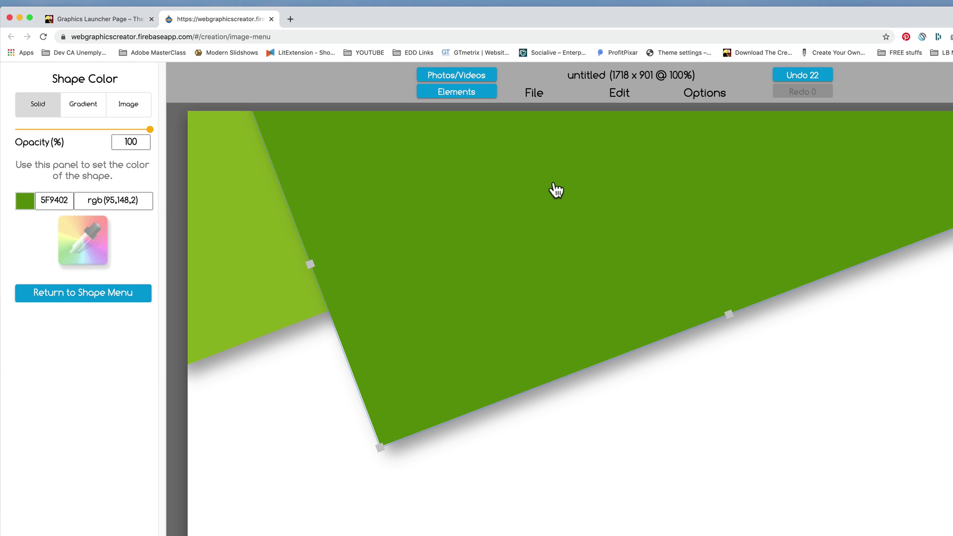
{"action": "left_click_drag", "start_coordinate": [553, 189], "coordinate": [380, 206]}
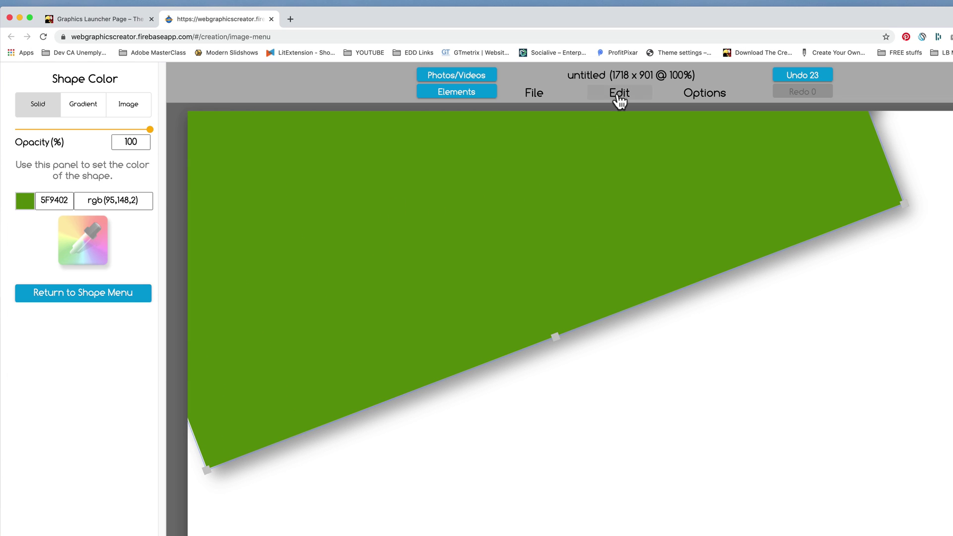
{"action": "left_click_drag", "start_coordinate": [906, 206], "coordinate": [948, 298]}
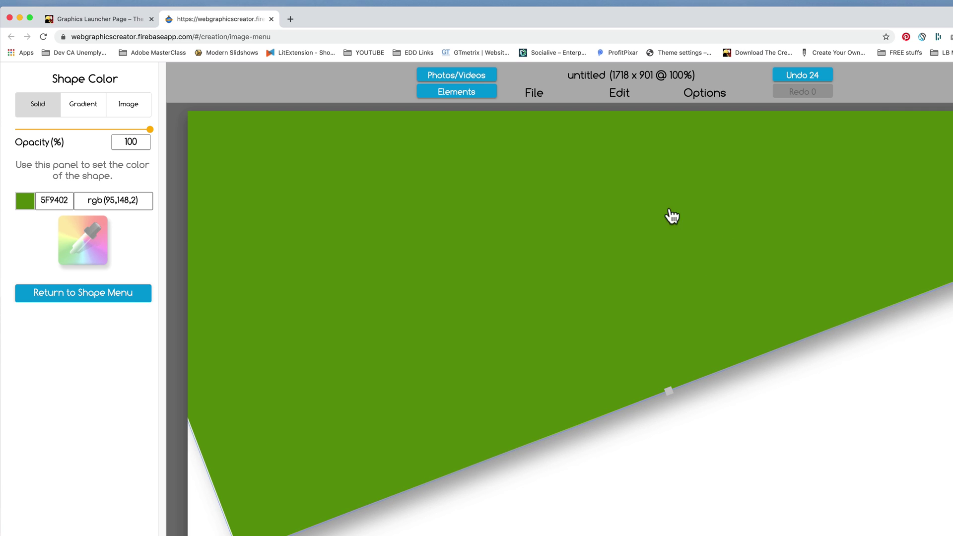
{"action": "left_click_drag", "start_coordinate": [650, 206], "coordinate": [617, 96]}
- Duplicate the band again, send it to the back, and shift it down-right
{"action": "left_click", "coordinate": [615, 94]}
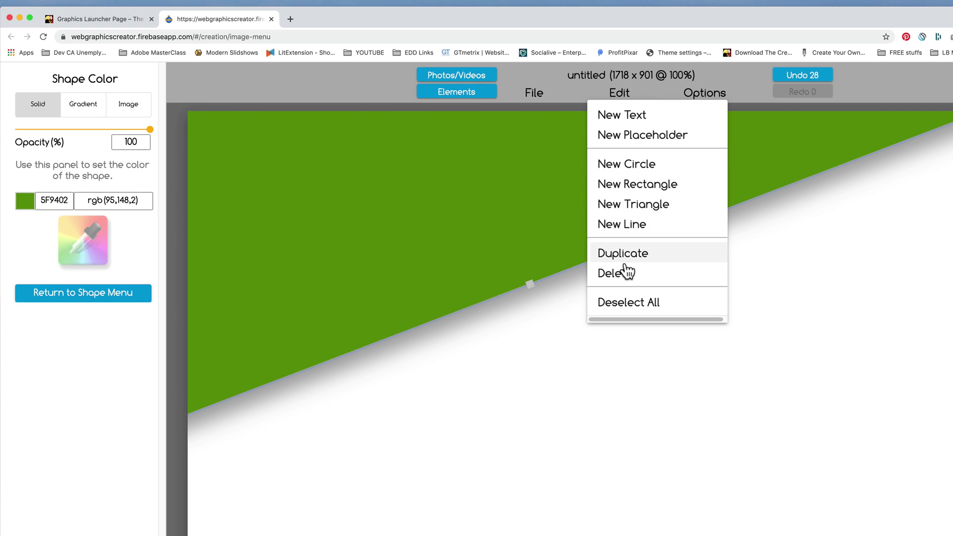
{"action": "left_click", "coordinate": [710, 89]}
{"action": "left_click", "coordinate": [725, 176]}
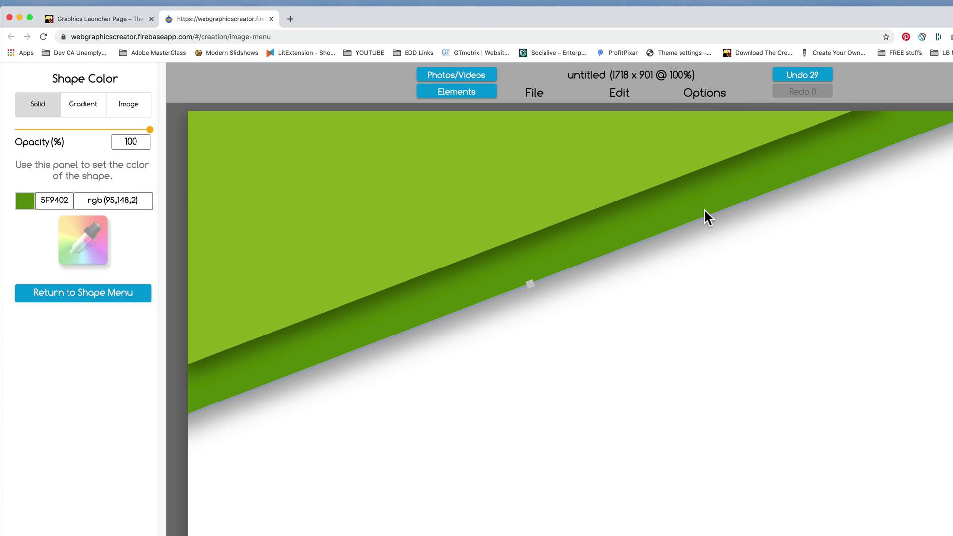
{"action": "left_click_drag", "start_coordinate": [702, 213], "coordinate": [727, 225]}
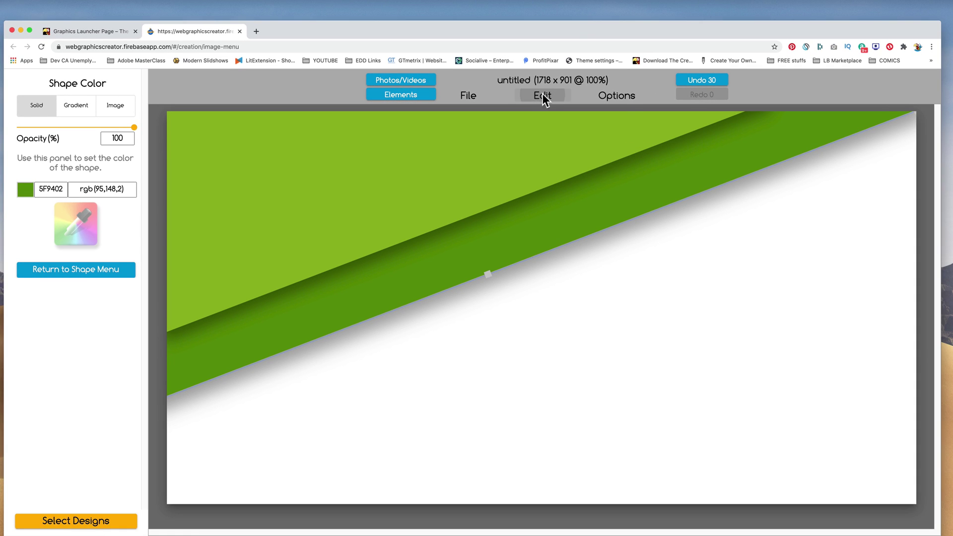
- Duplicate the band, shift the copy down-right, and recolour it dark green 417114
{"action": "left_click", "coordinate": [542, 94]}
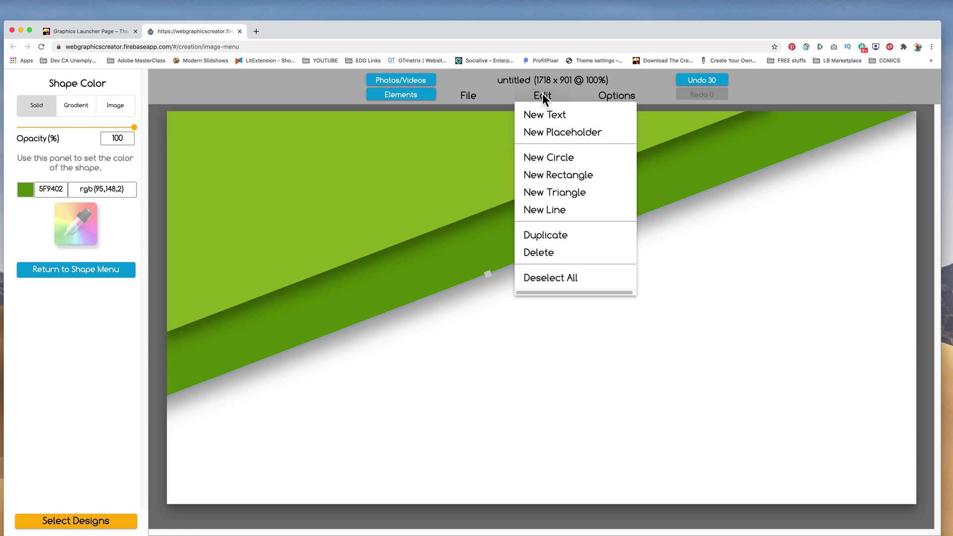
{"action": "left_click", "coordinate": [563, 239]}
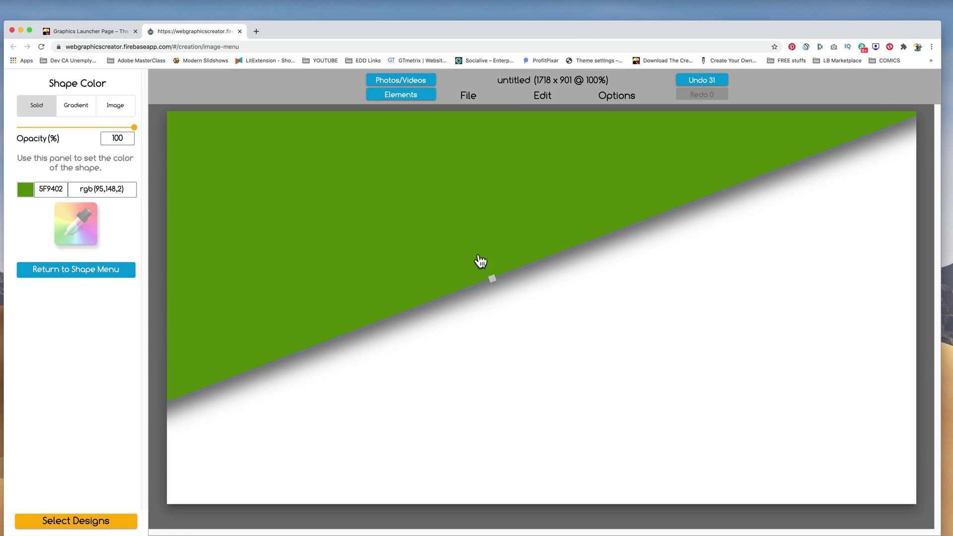
{"action": "left_click_drag", "start_coordinate": [479, 262], "coordinate": [507, 307]}
{"action": "left_click", "coordinate": [25, 195]}
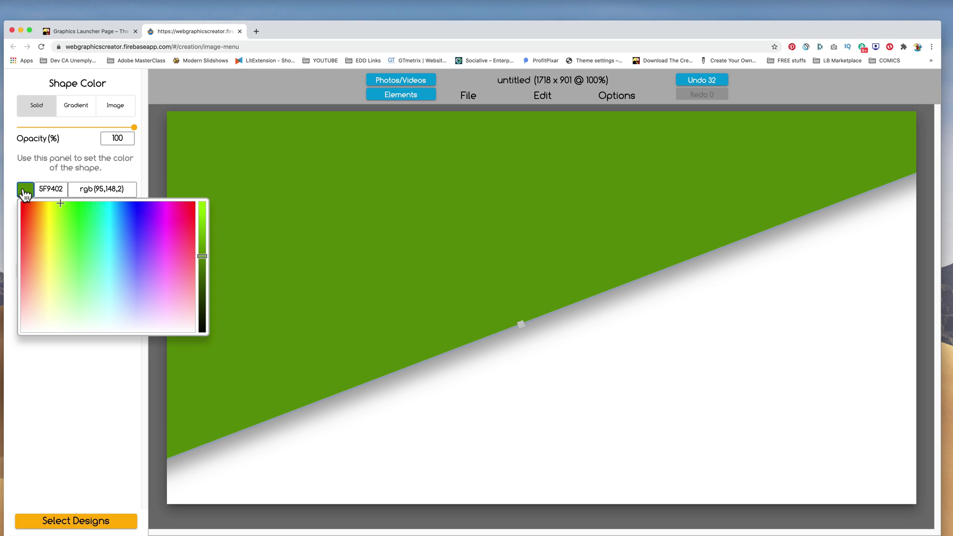
{"action": "left_click", "coordinate": [75, 220]}
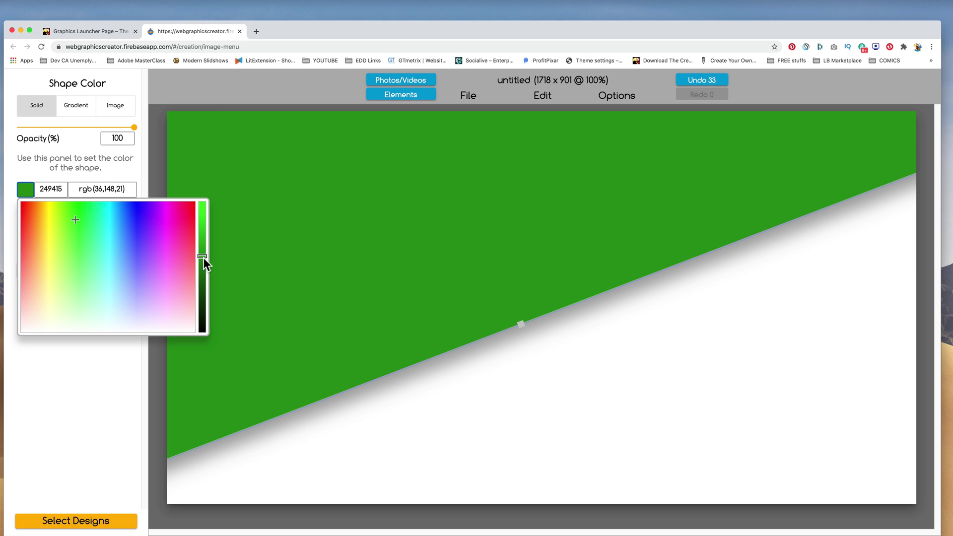
{"action": "left_click_drag", "start_coordinate": [204, 257], "coordinate": [205, 273]}
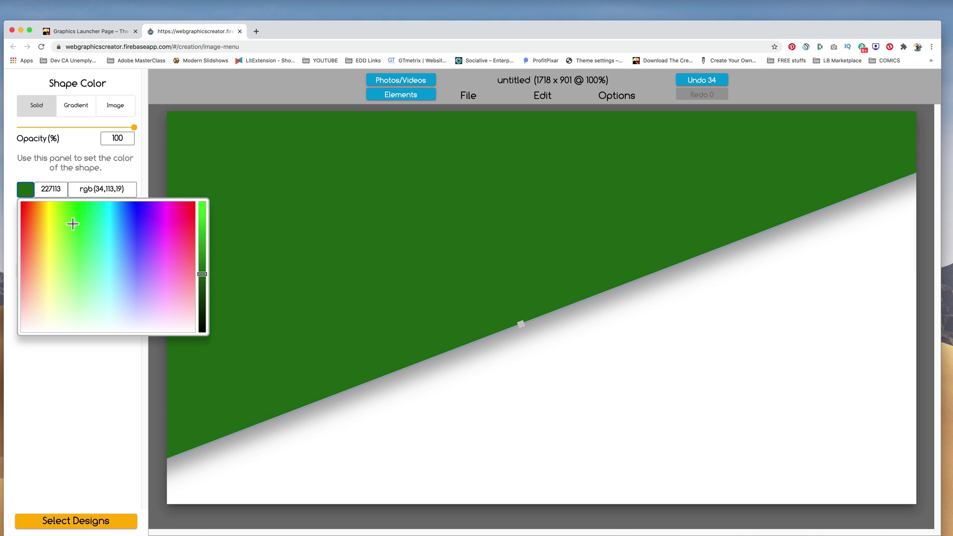
{"action": "left_click_drag", "start_coordinate": [72, 225], "coordinate": [67, 224]}
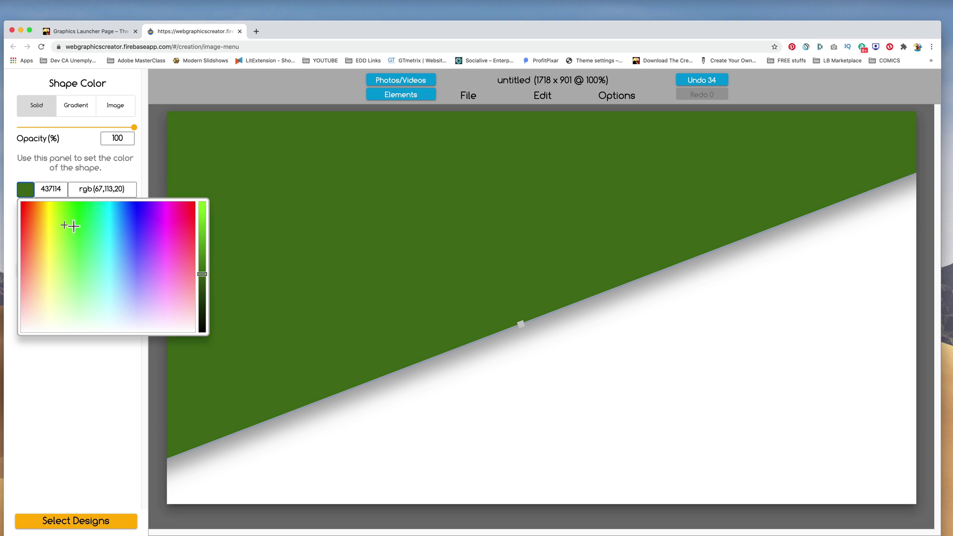
- Send the 417114 band behind the others and make another duplicate of it
{"action": "left_click", "coordinate": [624, 94]}
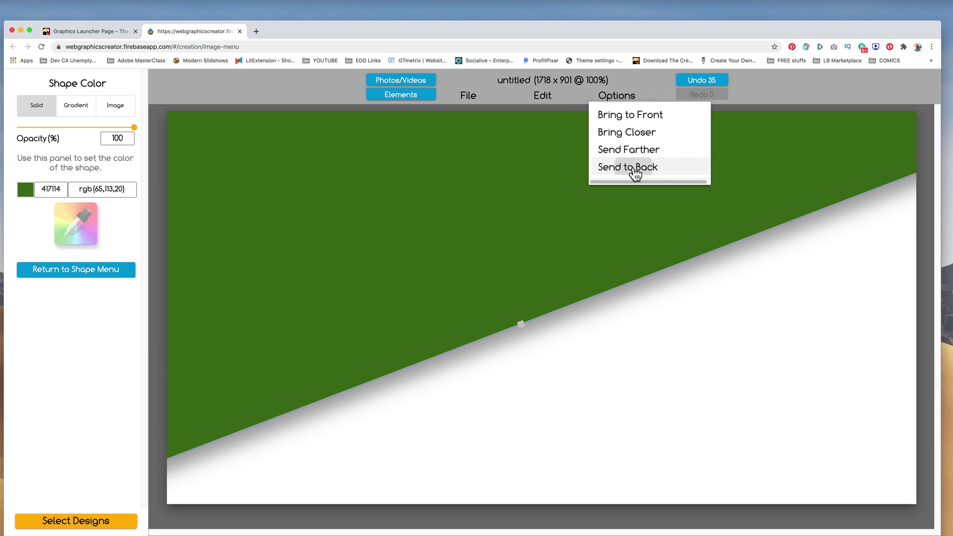
{"action": "left_click", "coordinate": [634, 169]}
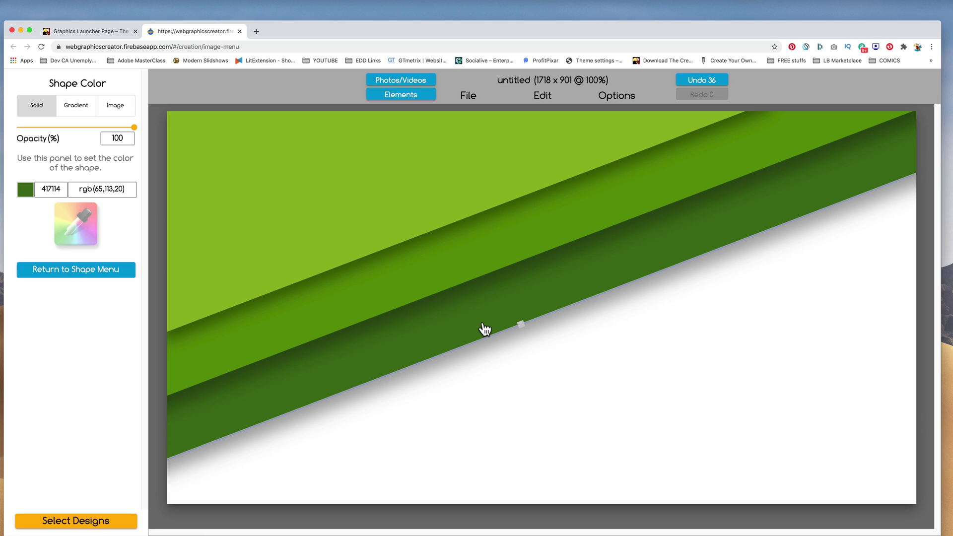
{"action": "left_click", "coordinate": [544, 97]}
{"action": "left_click", "coordinate": [548, 234]}
- Drop the last copy lower, then set the canvas background to dark green 3B7120
{"action": "left_click_drag", "start_coordinate": [559, 327], "coordinate": [603, 358]}
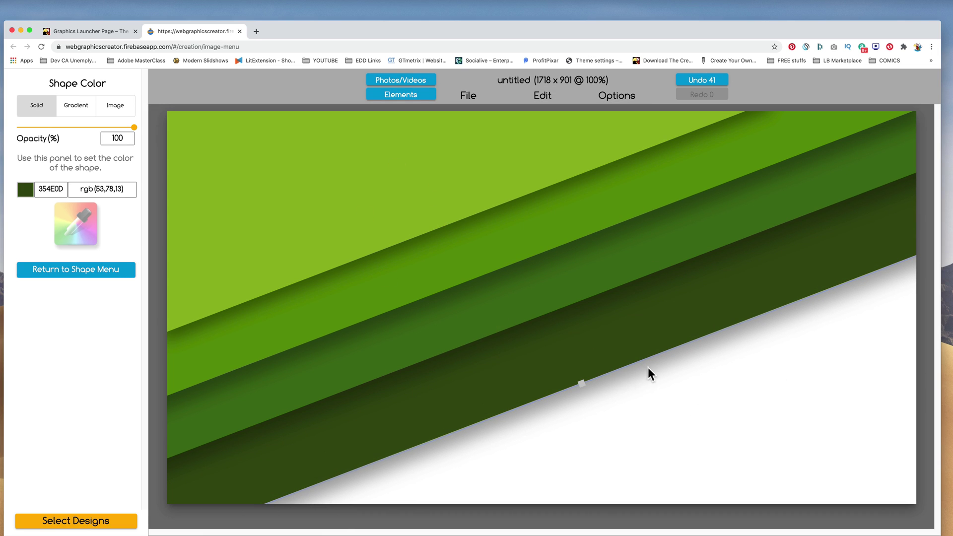
{"action": "left_click", "coordinate": [798, 424]}
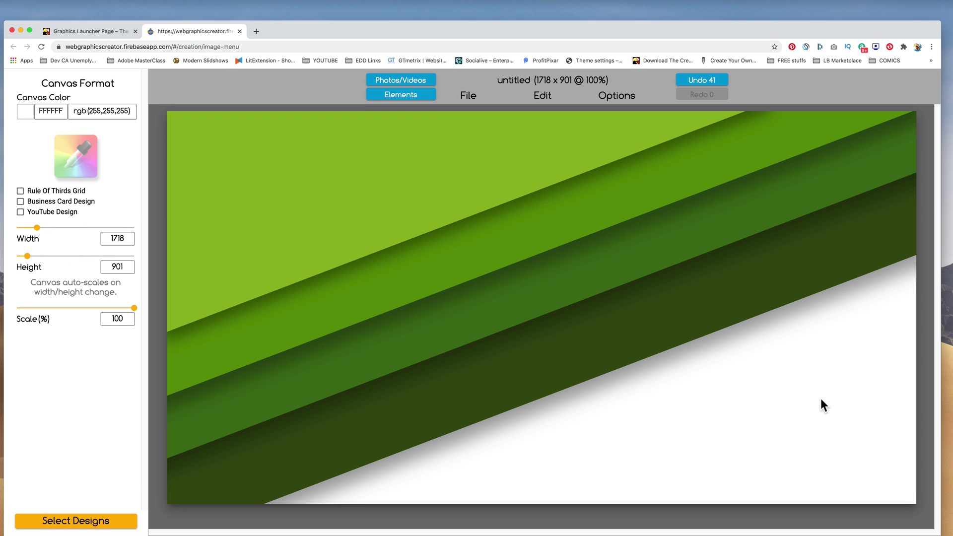
{"action": "left_click", "coordinate": [25, 112]}
{"action": "left_click", "coordinate": [58, 129]}
{"action": "mouse_move", "coordinate": [59, 129]}
{"action": "left_mouse_down"}
{"action": "mouse_move", "coordinate": [75, 142]}
{"action": "mouse_move", "coordinate": [66, 134]}
{"action": "mouse_move", "coordinate": [75, 125]}
{"action": "mouse_move", "coordinate": [87, 134]}
{"action": "mouse_move", "coordinate": [79, 149]}
{"action": "left_mouse_up"}
{"action": "left_click", "coordinate": [648, 448]}
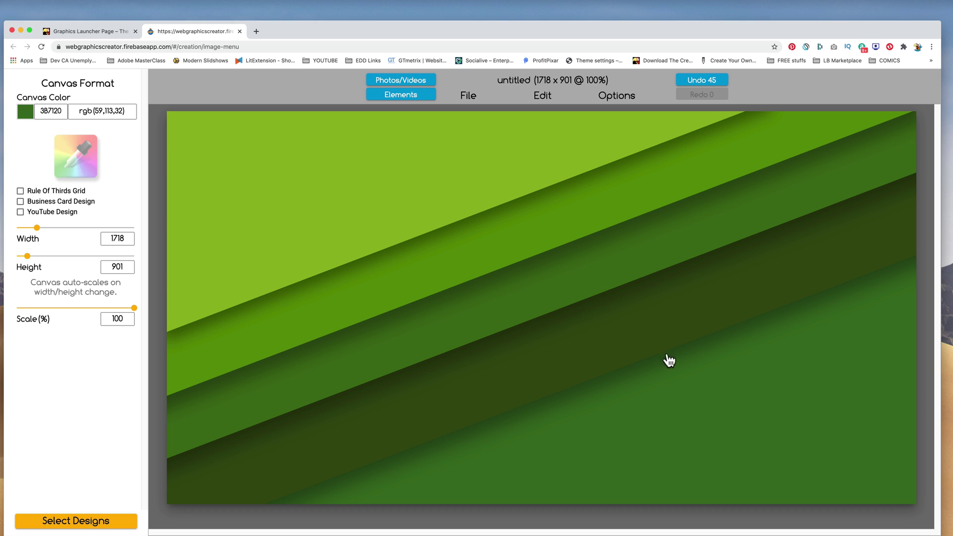
- Download the design as a PNG named 'Green Layer Background'
{"action": "left_click", "coordinate": [468, 99]}
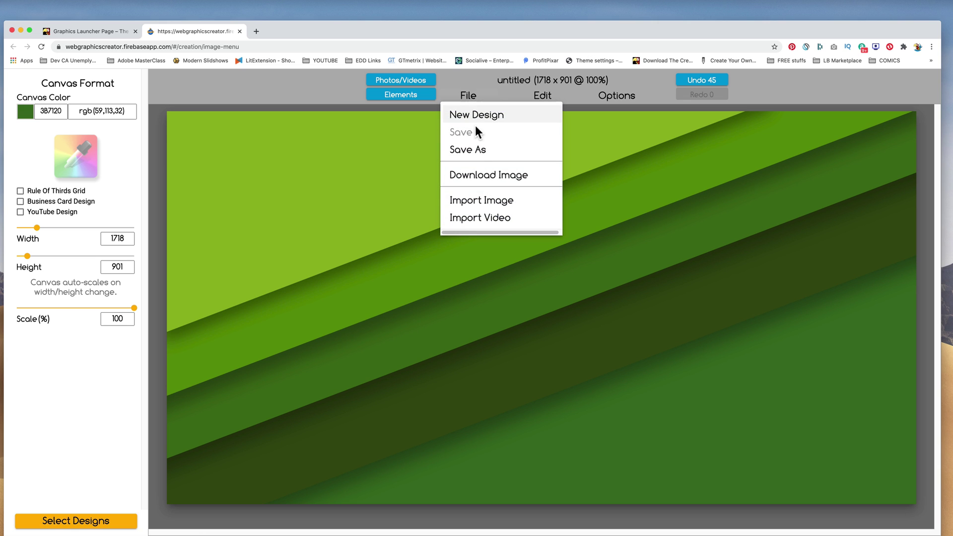
{"action": "left_click", "coordinate": [481, 177]}
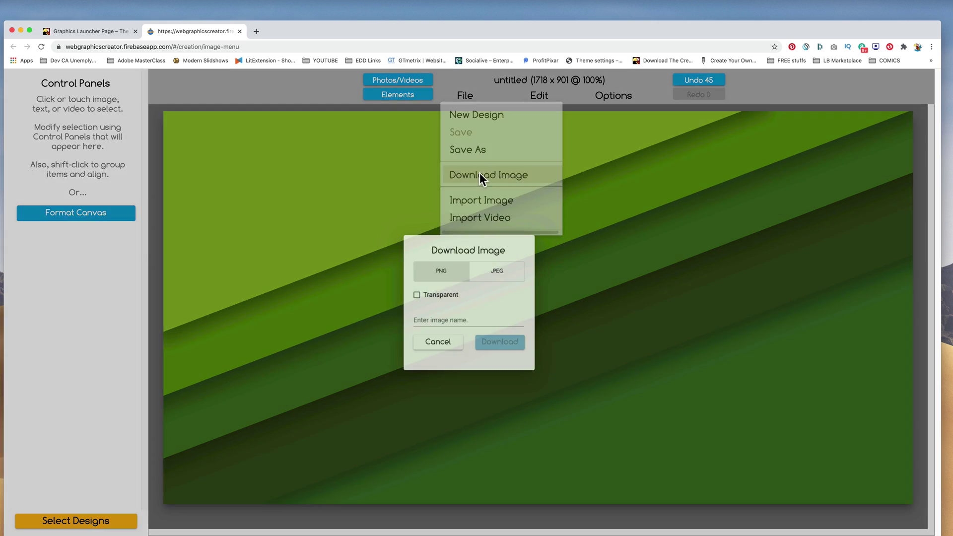
{"action": "left_click", "coordinate": [435, 318]}
{"action": "type", "text": "Green Layer Background"}
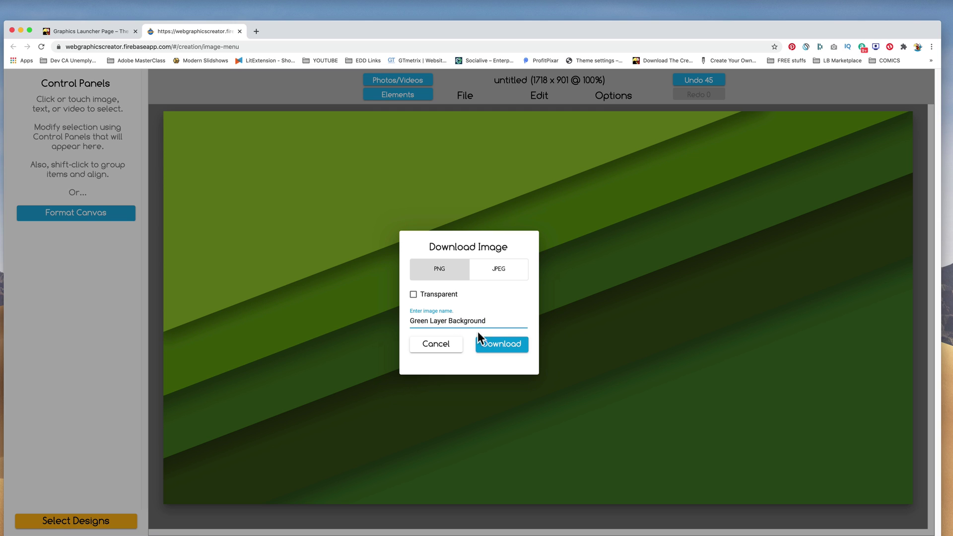
{"action": "left_click", "coordinate": [519, 346]}
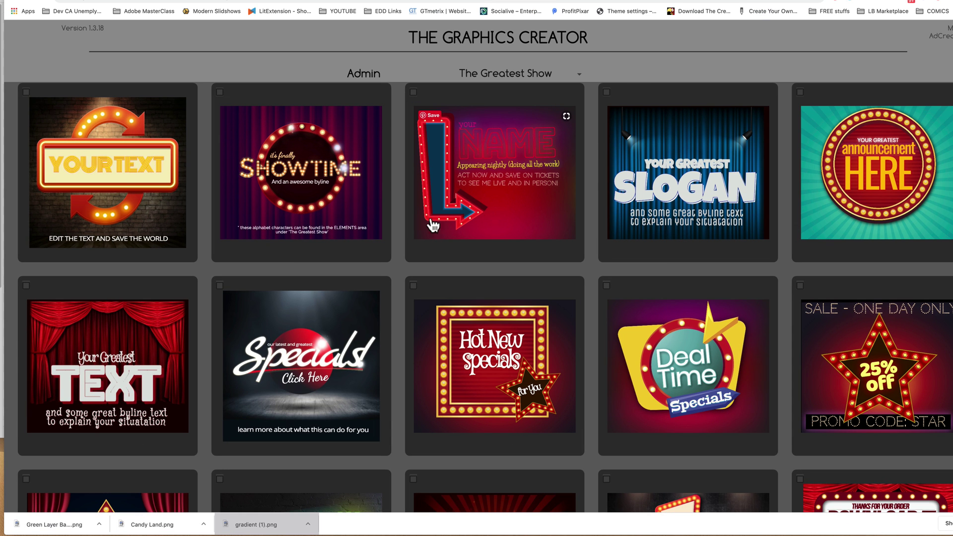
- Open the Specials template and delete its floor background image
{"action": "left_click", "coordinate": [307, 371]}
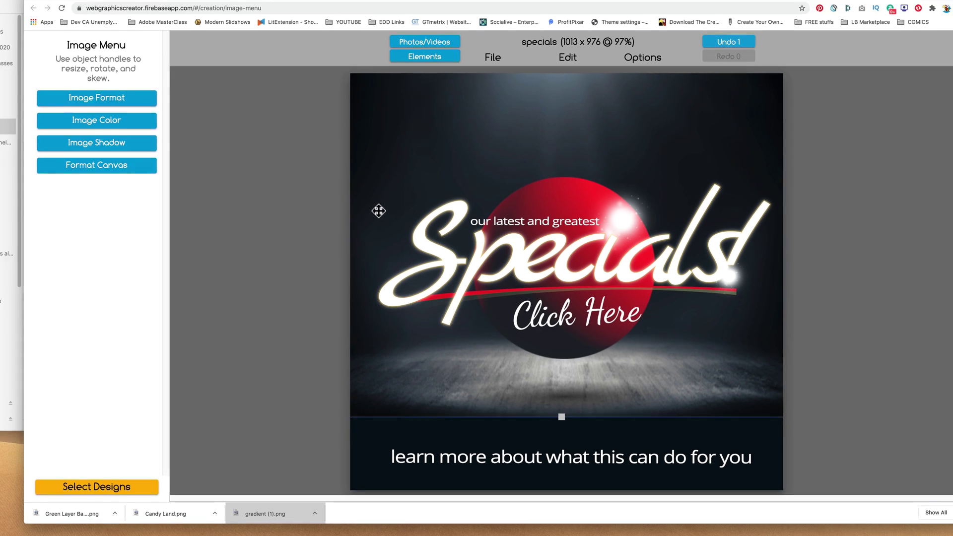
{"action": "key", "text": "Delete"}
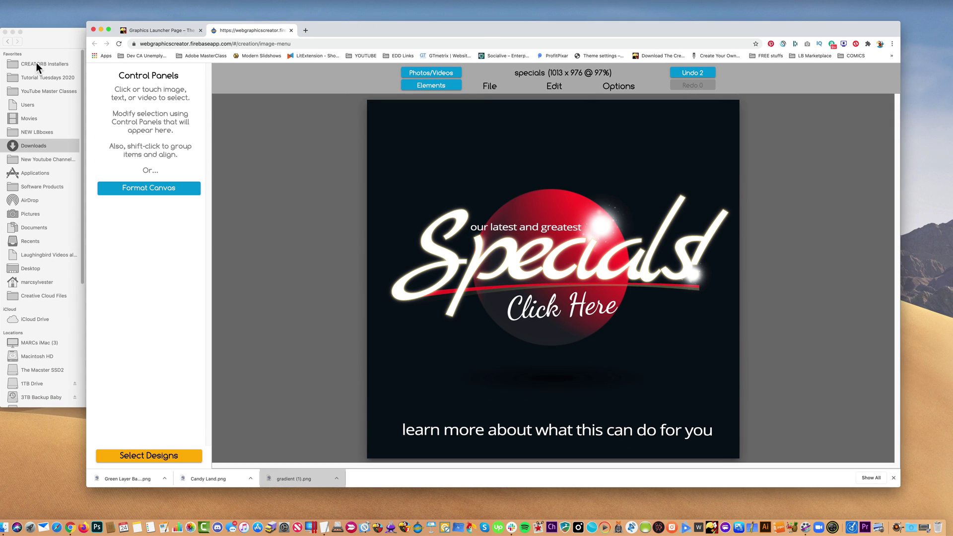
{"action": "left_click", "coordinate": [45, 39]}
- Drop Green Layer Background.png onto the canvas, stretch it full width, and send it to the back
{"action": "left_click_drag", "start_coordinate": [122, 61], "coordinate": [272, 130]}
{"action": "left_click_drag", "start_coordinate": [439, 168], "coordinate": [534, 167]}
{"action": "left_click_drag", "start_coordinate": [536, 341], "coordinate": [433, 245]}
{"action": "left_click_drag", "start_coordinate": [596, 275], "coordinate": [797, 357]}
{"action": "left_click", "coordinate": [618, 87]}
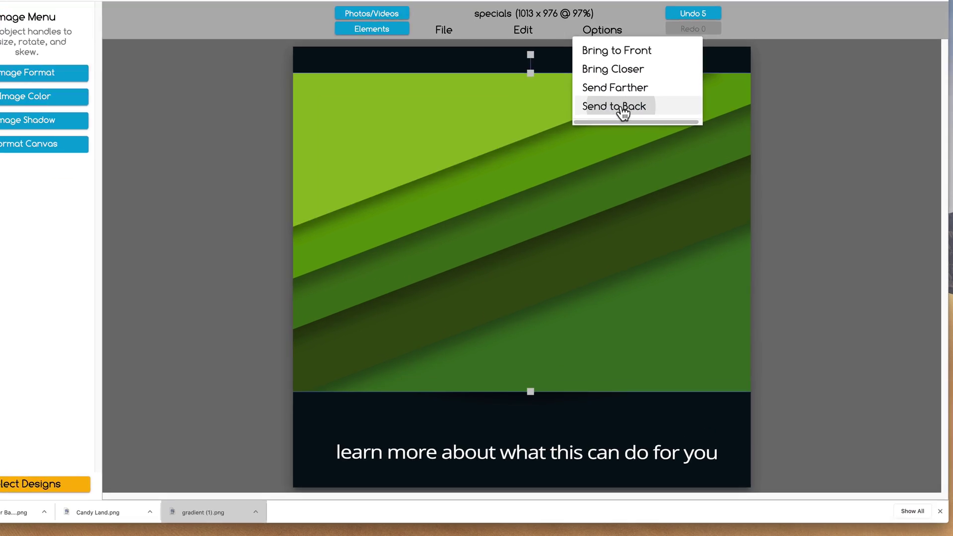
{"action": "left_click", "coordinate": [629, 147]}
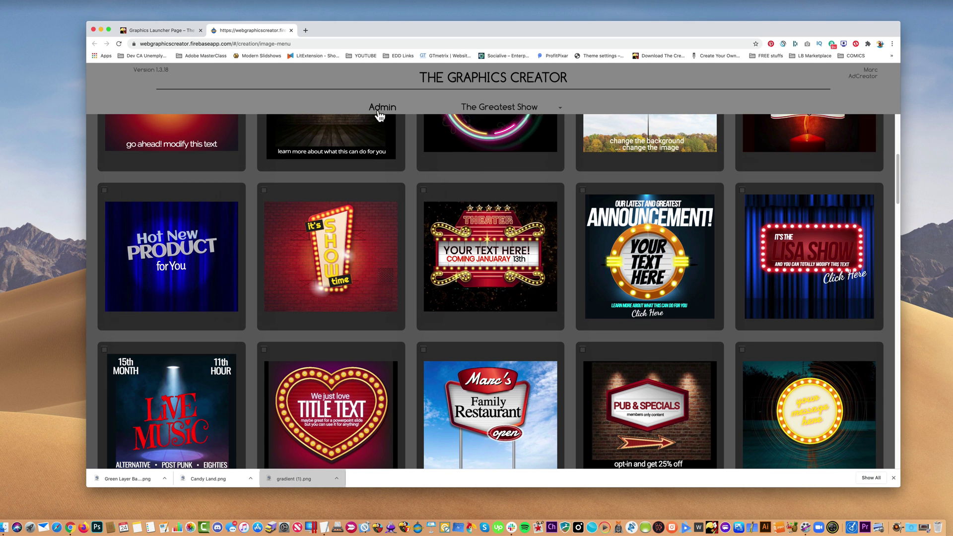
- Start a new blank design and widen its canvas to 1533 × 753
{"action": "left_click", "coordinate": [379, 113]}
{"action": "left_click", "coordinate": [391, 145]}
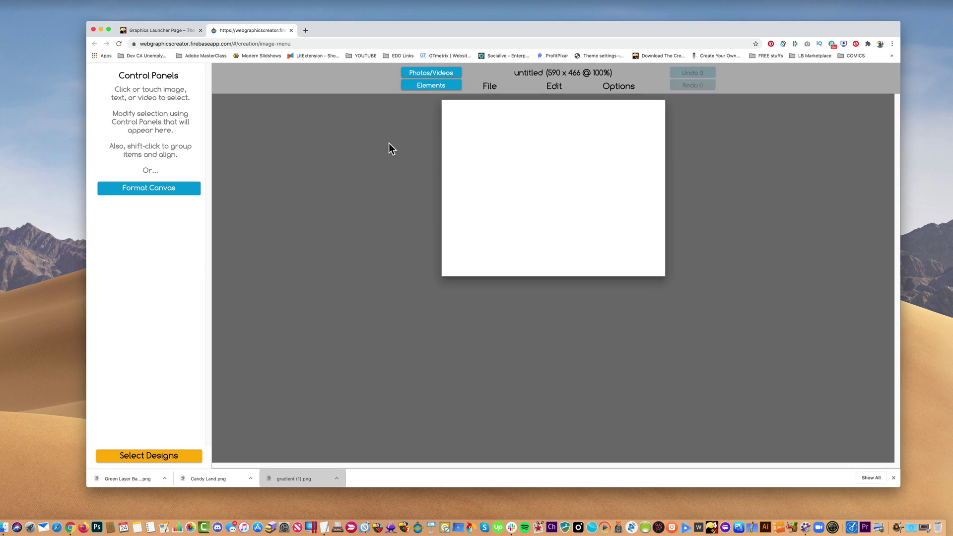
{"action": "left_click", "coordinate": [149, 188]}
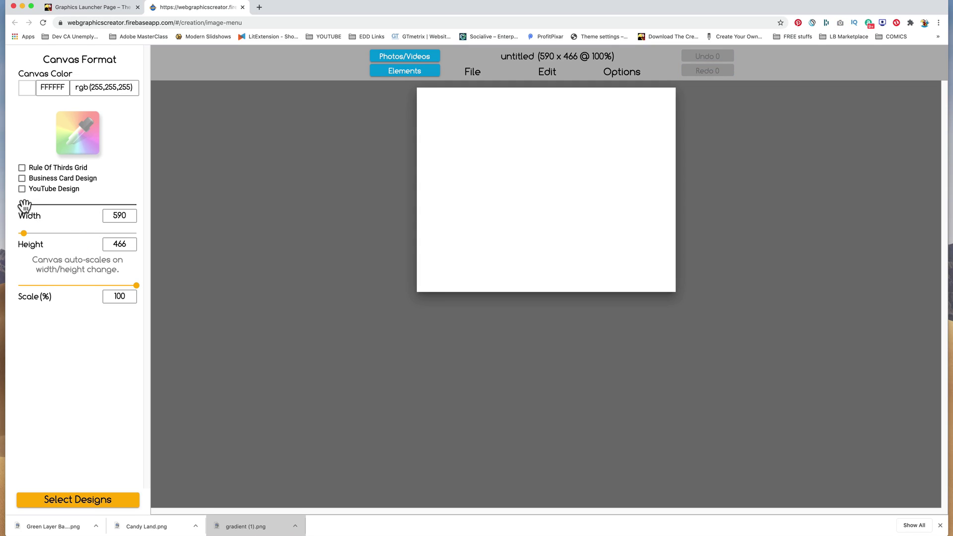
{"action": "left_click_drag", "start_coordinate": [24, 205], "coordinate": [27, 233]}
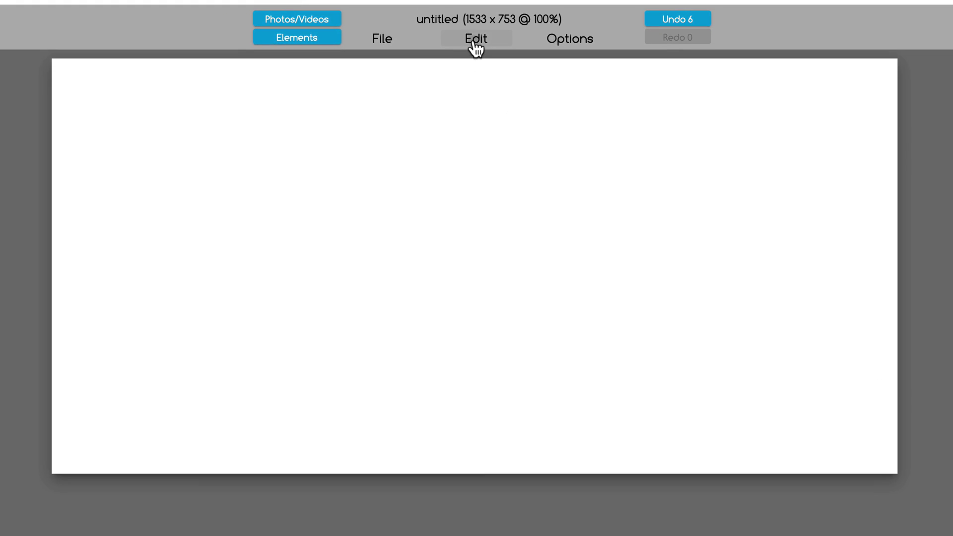
- Add a new text element and replace its text with 'Candy'
{"action": "left_click", "coordinate": [474, 42]}
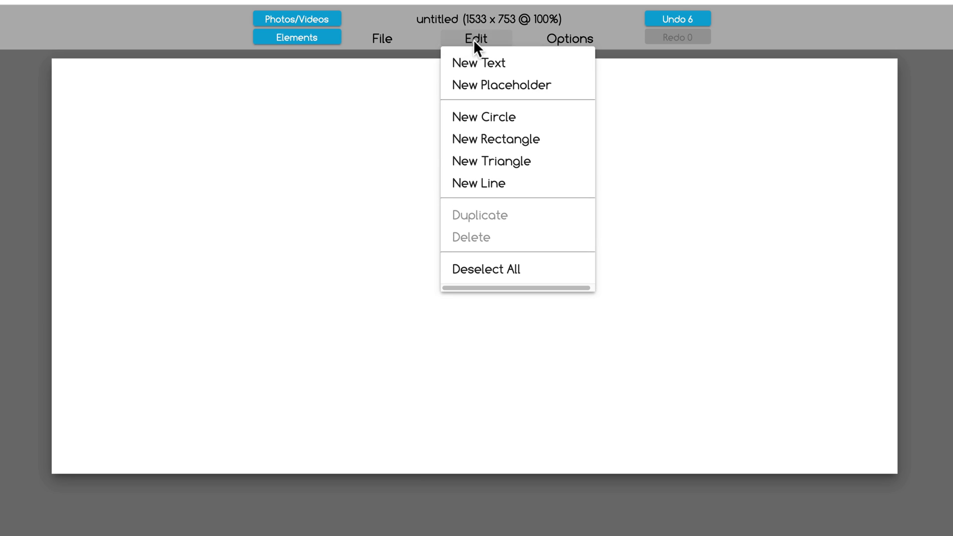
{"action": "left_click", "coordinate": [477, 70]}
{"action": "left_click_drag", "start_coordinate": [389, 298], "coordinate": [375, 284]}
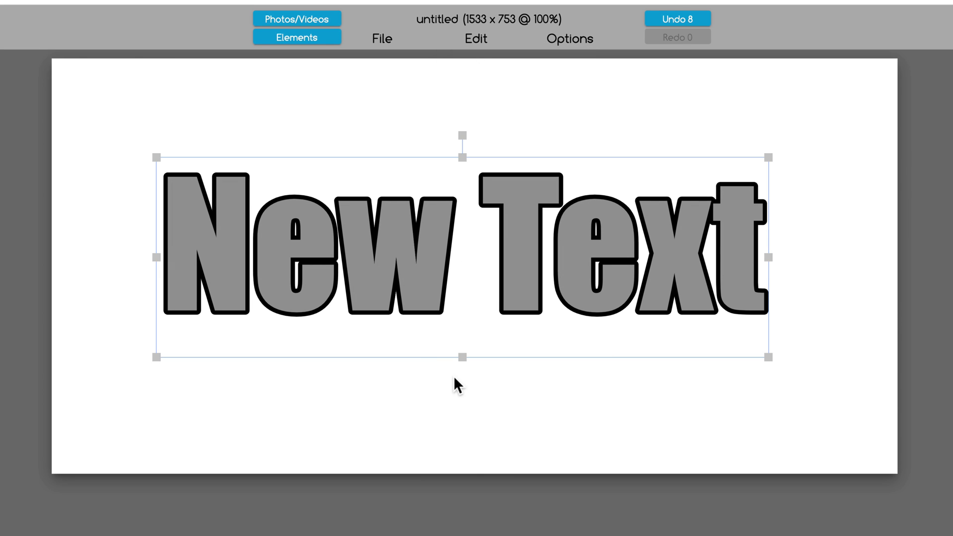
{"action": "triple_click", "coordinate": [382, 308]}
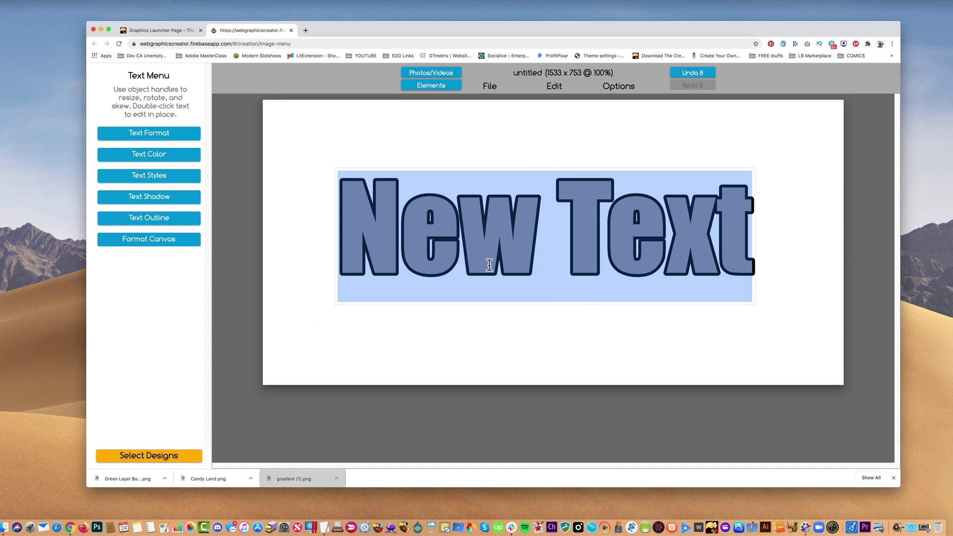
{"action": "type", "text": "Candy"}
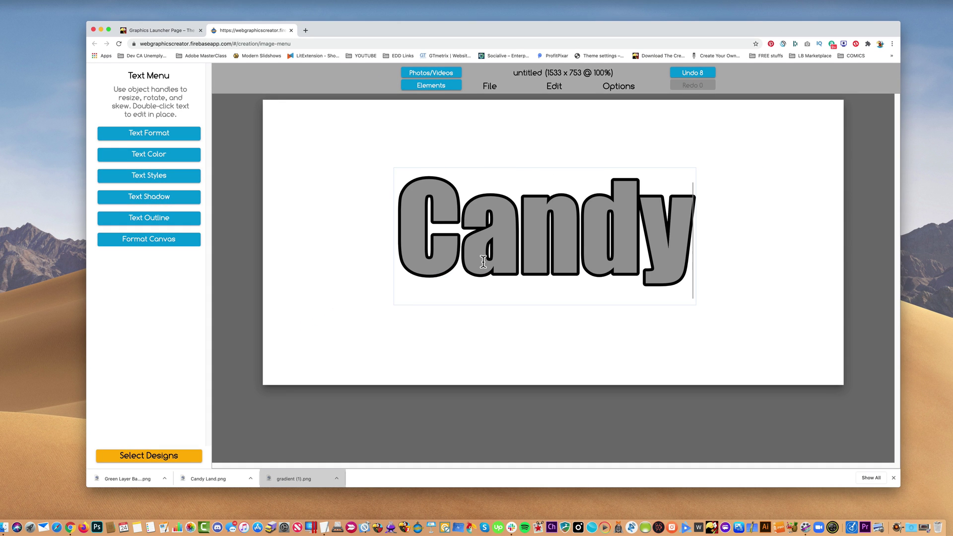
{"action": "left_click", "coordinate": [449, 334]}
- Enlarge the Candy text box and shift it slightly down and right
{"action": "left_click", "coordinate": [438, 274]}
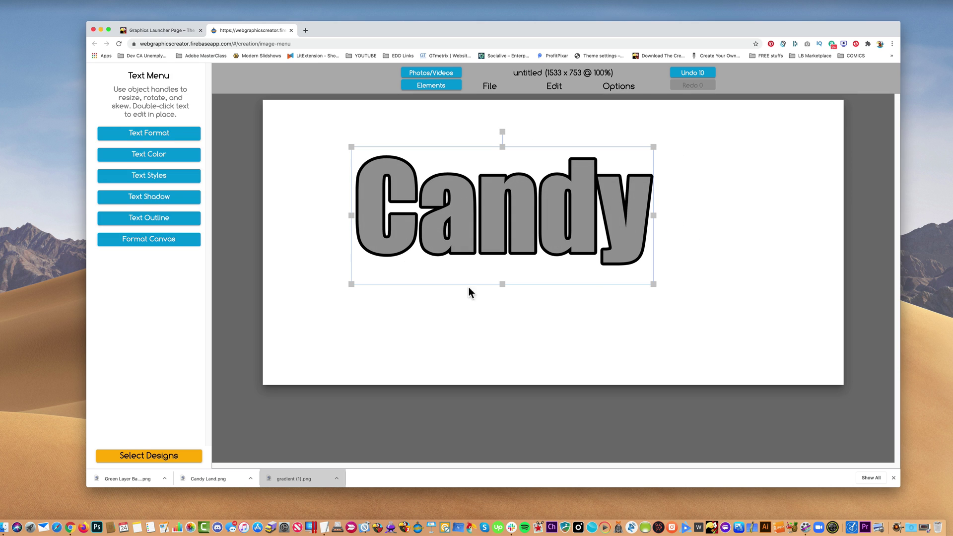
{"action": "left_click_drag", "start_coordinate": [654, 285], "coordinate": [715, 313]}
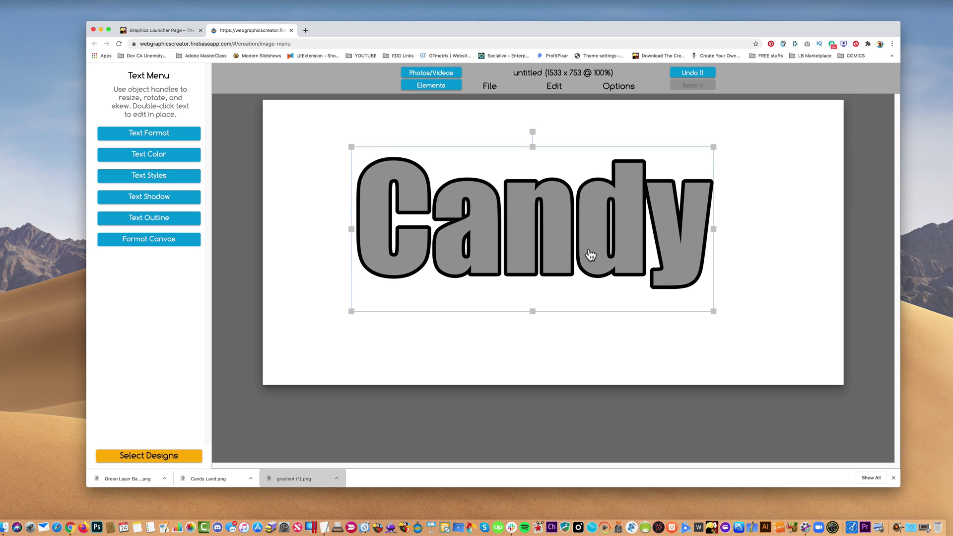
{"action": "left_click_drag", "start_coordinate": [591, 257], "coordinate": [602, 268]}
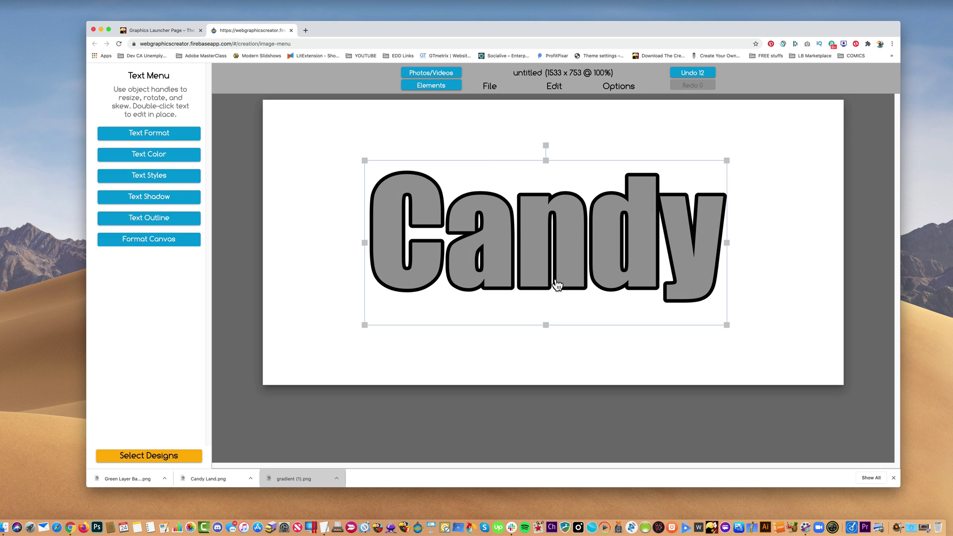
- Search Google Fonts for 'pac' and apply Pacifico to the Candy text
{"action": "left_click", "coordinate": [161, 138]}
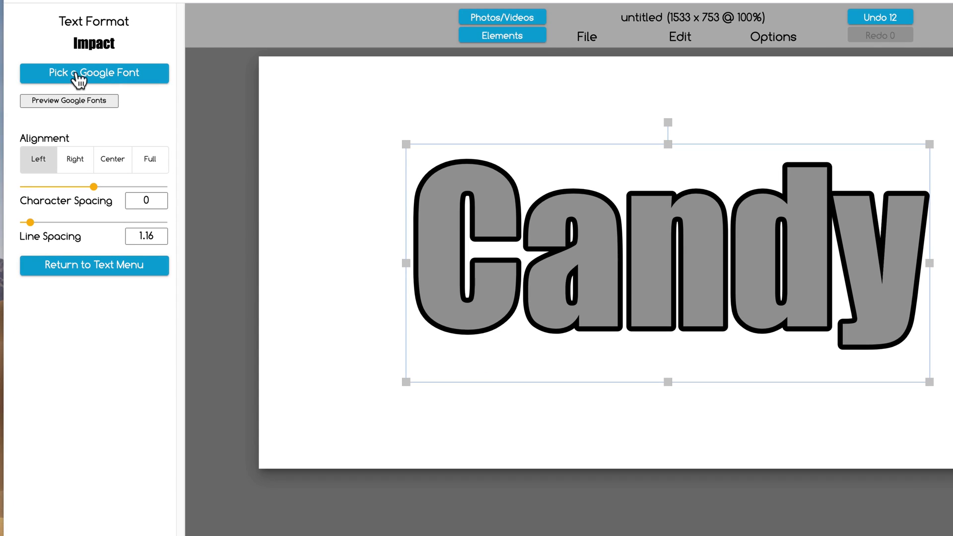
{"action": "left_click", "coordinate": [87, 80]}
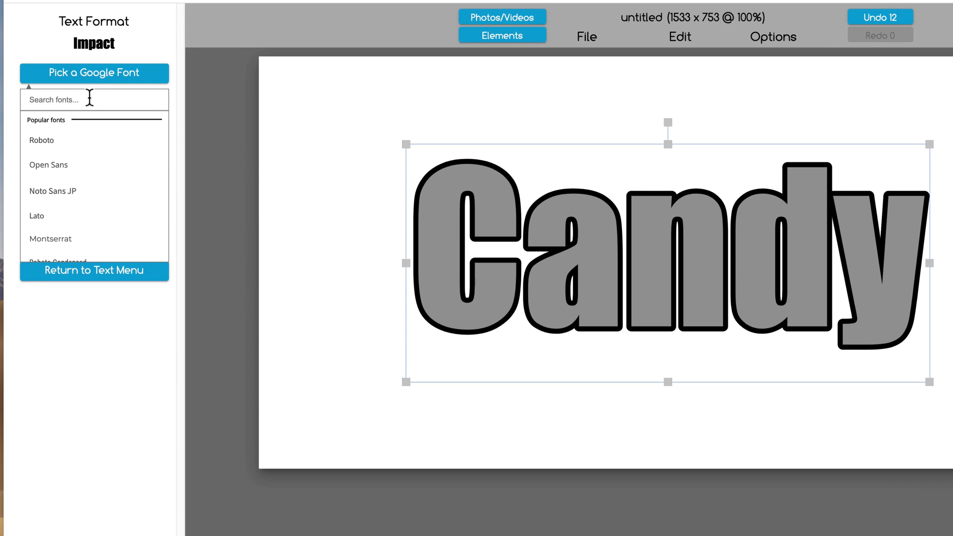
{"action": "type", "text": "pacif"}
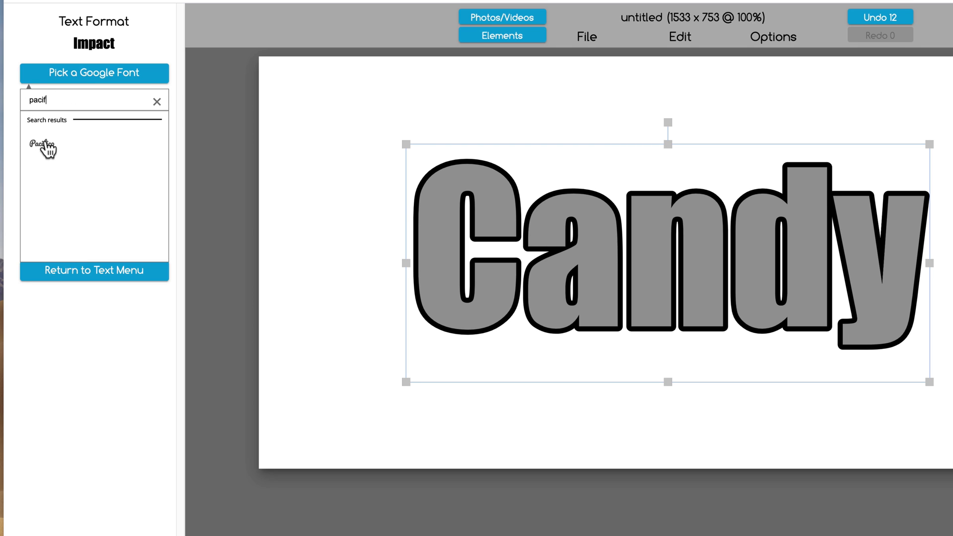
{"action": "left_click", "coordinate": [46, 145]}
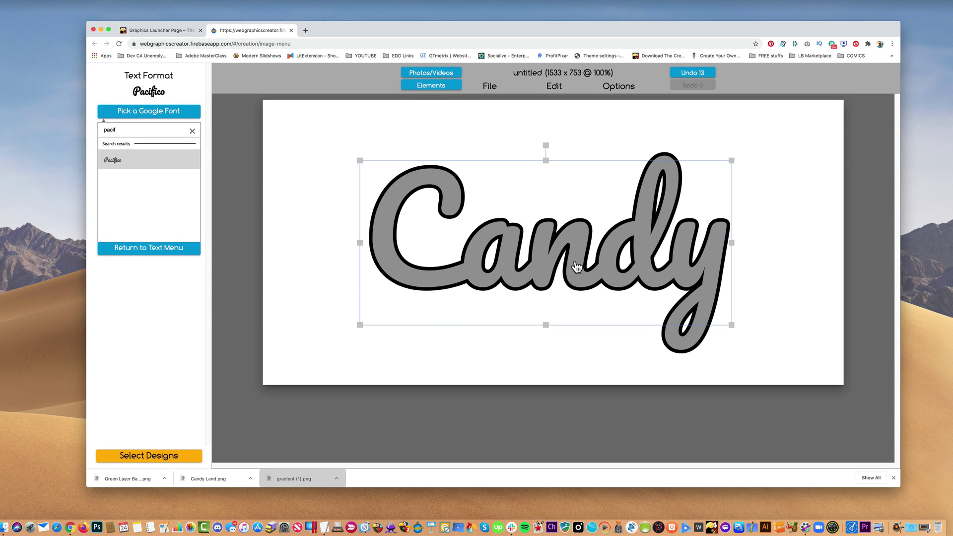
- Recolour the Candy text fill to magenta FF00C4
{"action": "left_click", "coordinate": [147, 254]}
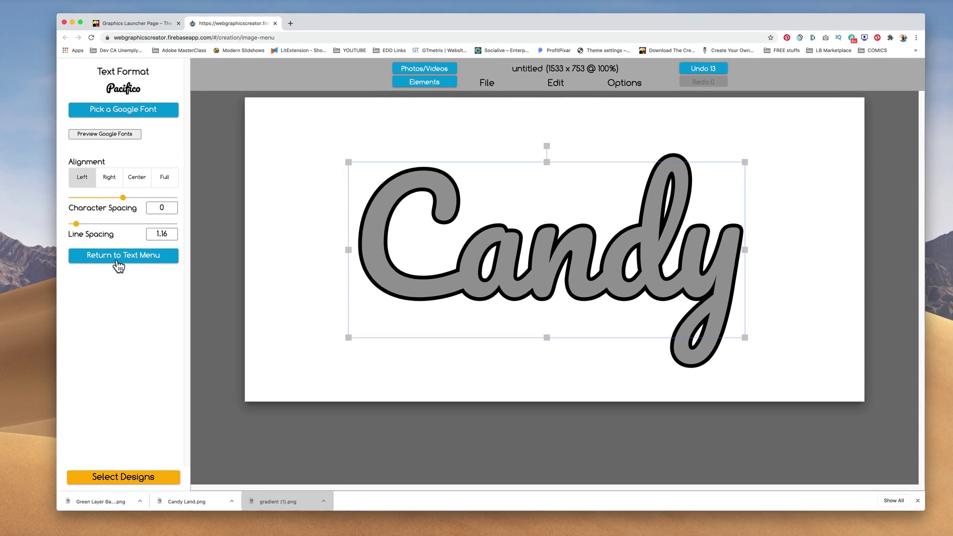
{"action": "left_click", "coordinate": [118, 262]}
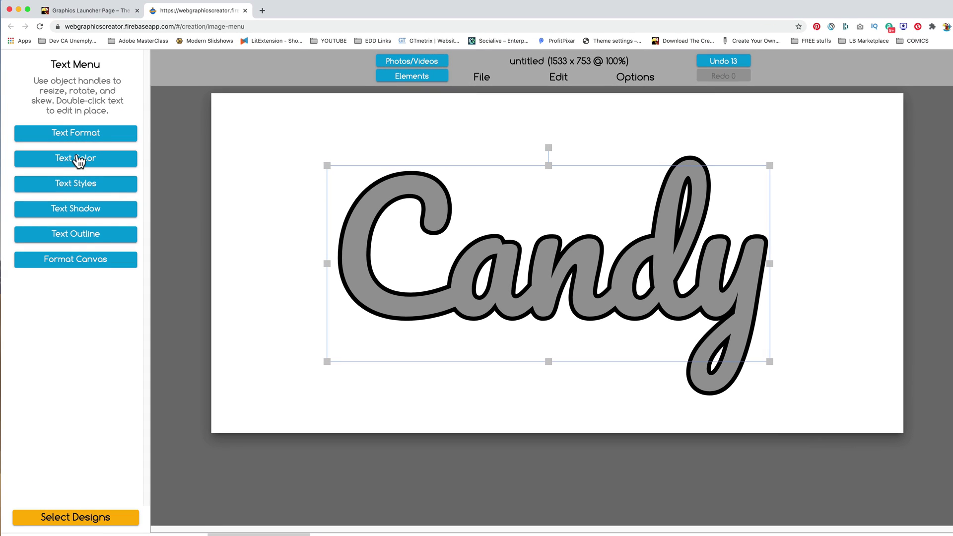
{"action": "left_click", "coordinate": [77, 159]}
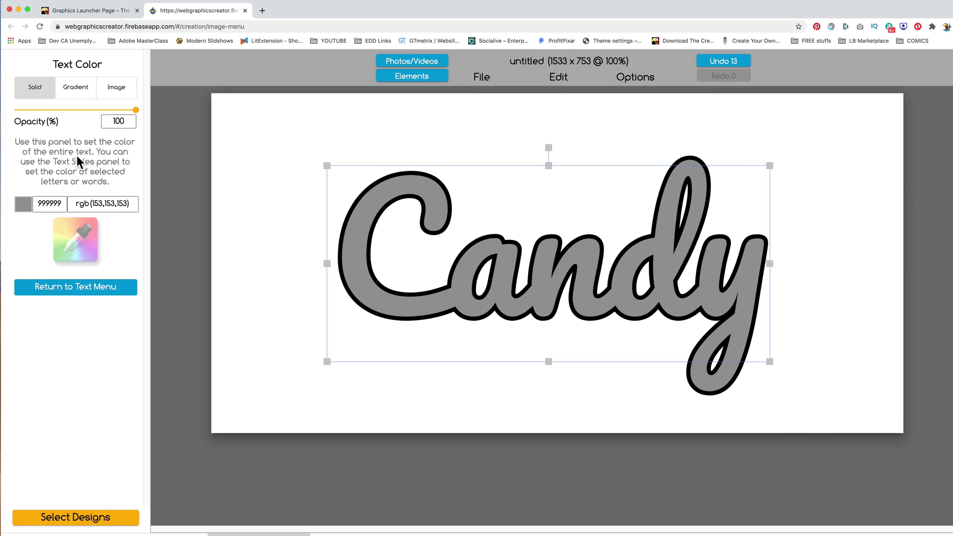
{"action": "left_click", "coordinate": [23, 208]}
{"action": "left_click_drag", "start_coordinate": [136, 238], "coordinate": [176, 209]}
{"action": "left_click", "coordinate": [105, 368]}
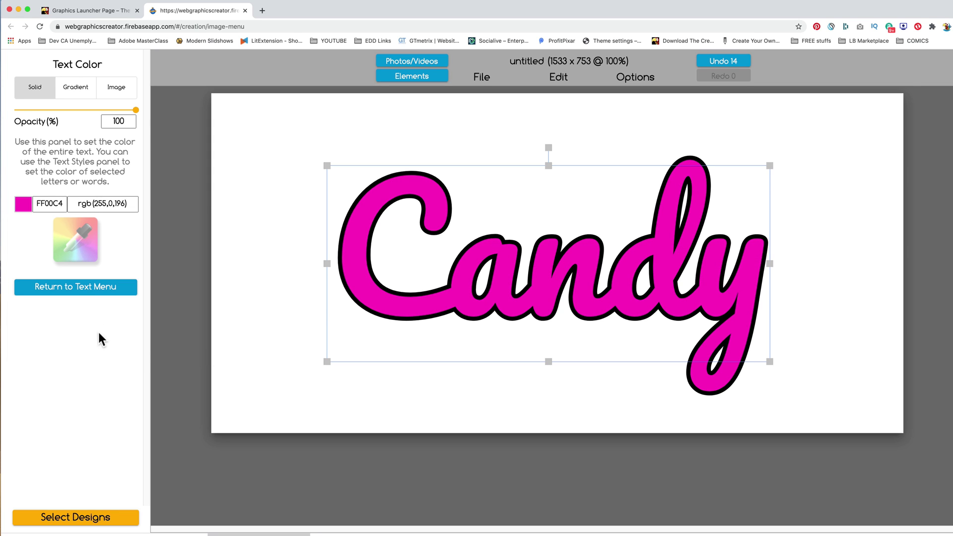
- Switch off Candy's black outline and move the text up and left
{"action": "left_click", "coordinate": [82, 293]}
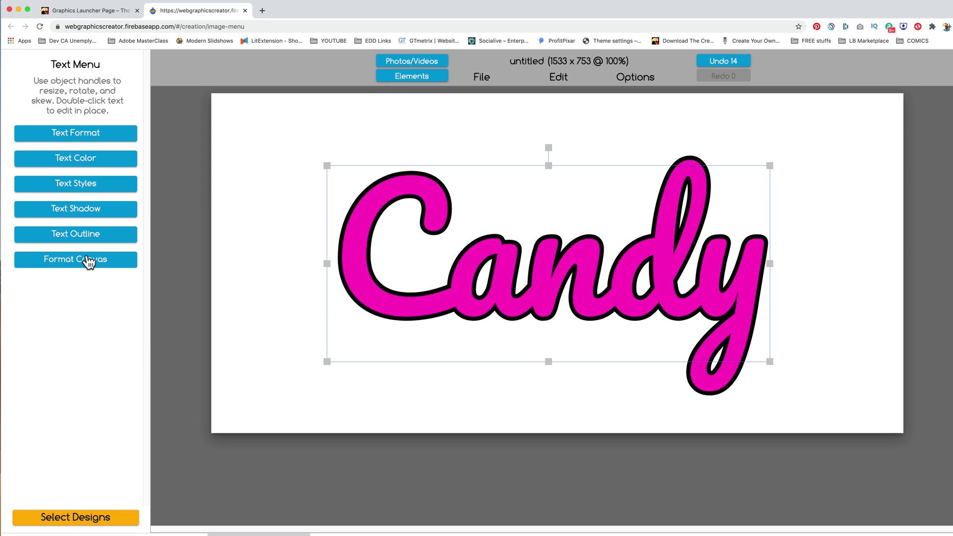
{"action": "left_click", "coordinate": [82, 240]}
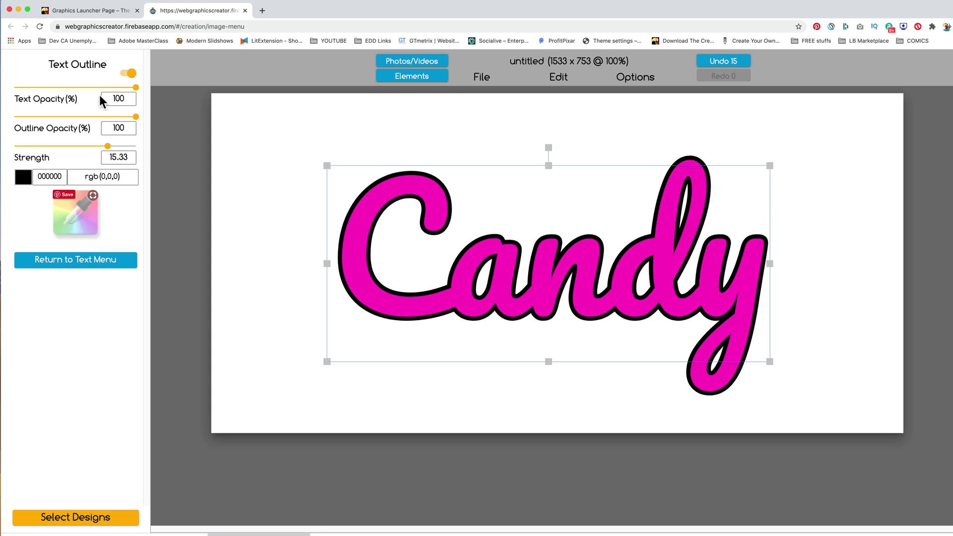
{"action": "left_click", "coordinate": [126, 74]}
{"action": "left_click_drag", "start_coordinate": [378, 300], "coordinate": [362, 276]}
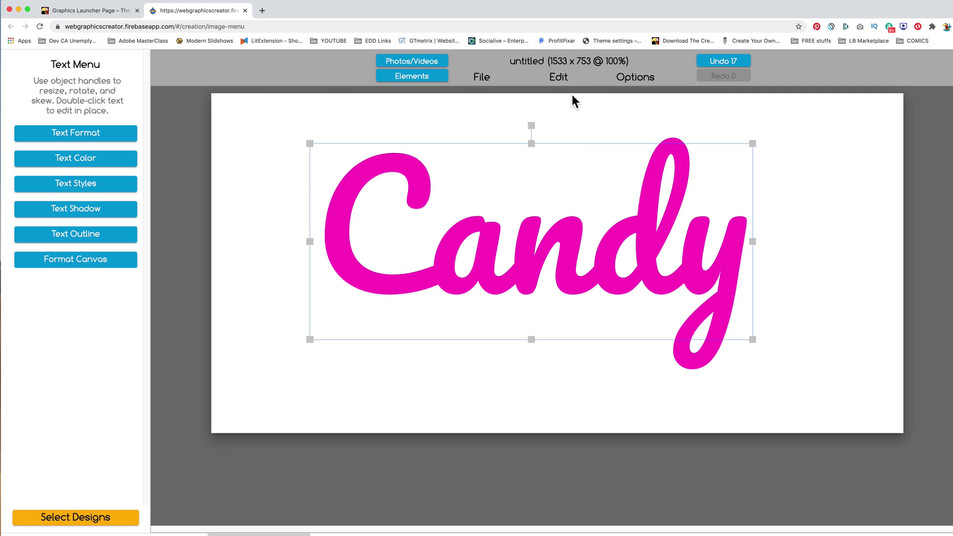
- Duplicate the Candy text and drag the copy down and right
{"action": "left_click", "coordinate": [559, 77]}
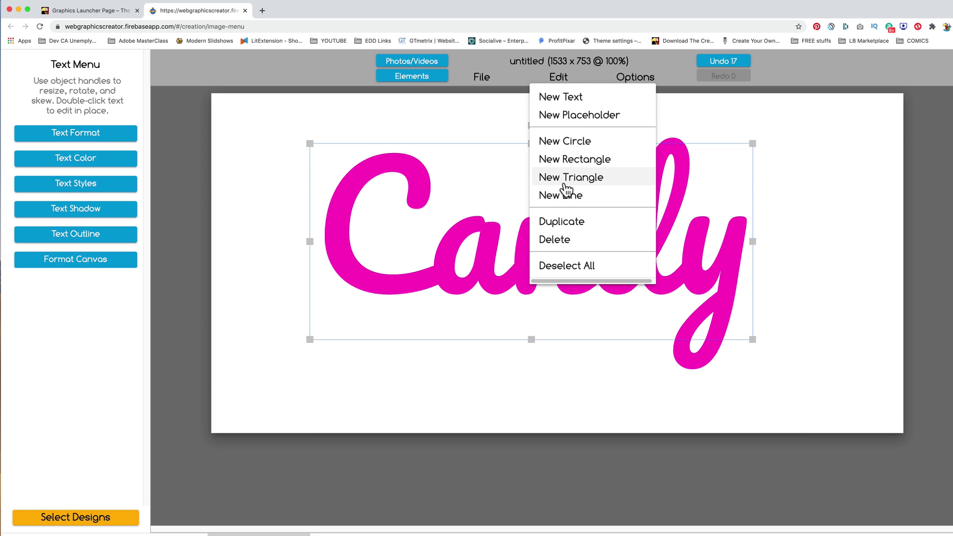
{"action": "left_click", "coordinate": [571, 224]}
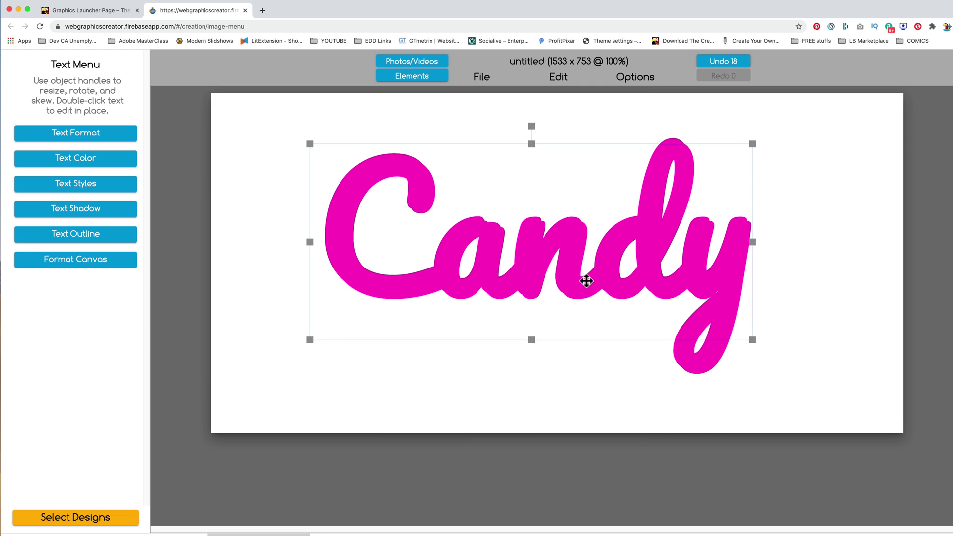
{"action": "left_click_drag", "start_coordinate": [589, 281], "coordinate": [649, 305]}
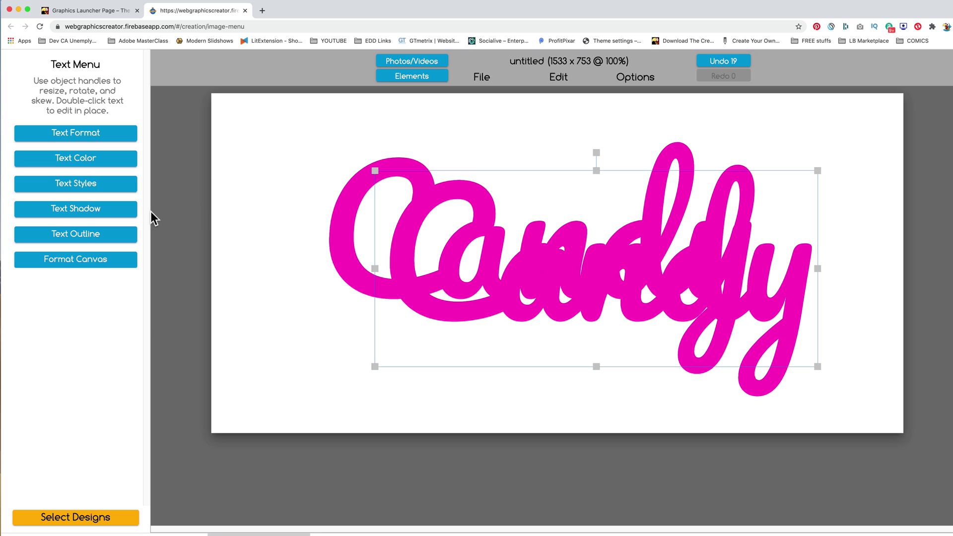
- Make the copy near-black 0A0A0A and place it behind the pink Candy as a shadow
{"action": "left_click", "coordinate": [73, 160]}
{"action": "left_click", "coordinate": [24, 202]}
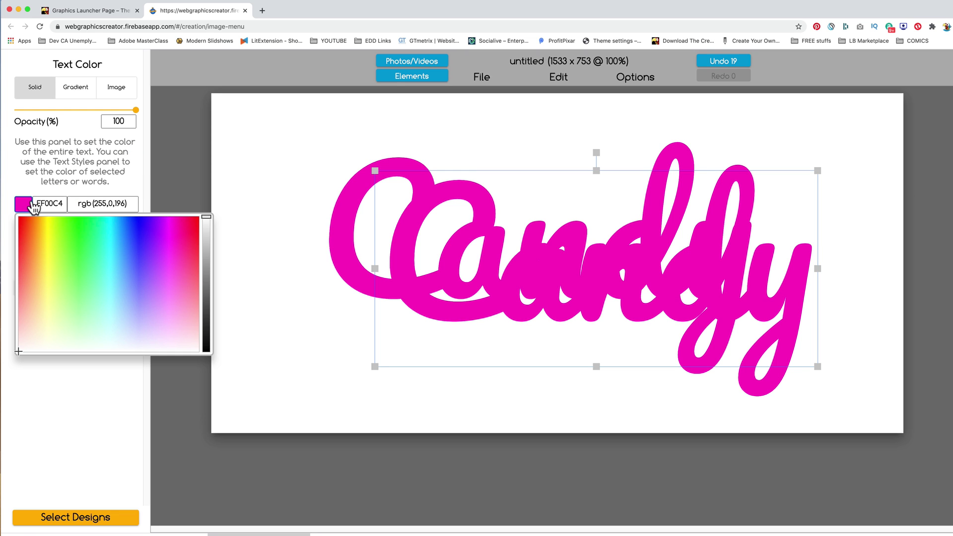
{"action": "left_click_drag", "start_coordinate": [205, 217], "coordinate": [206, 351]}
{"action": "left_click_drag", "start_coordinate": [773, 337], "coordinate": [725, 327]}
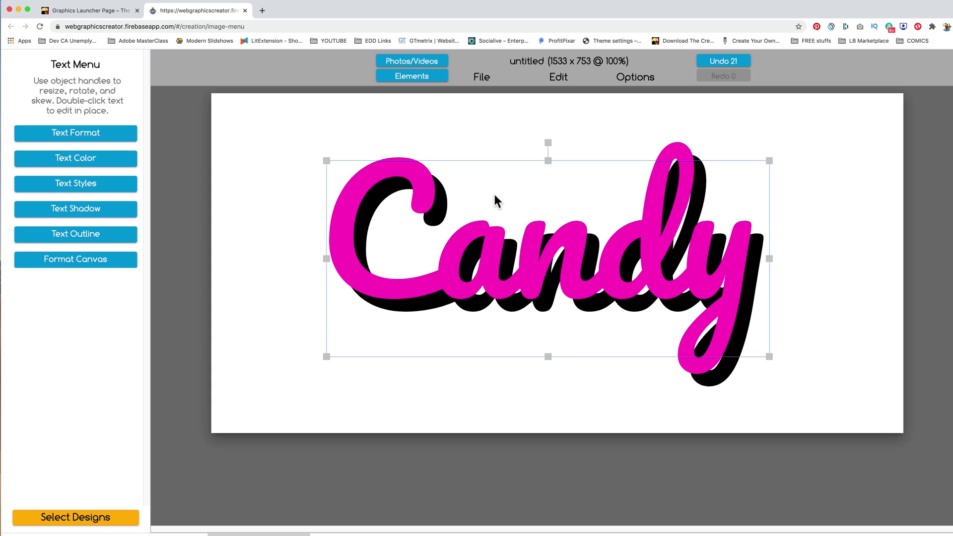
- Turn on a black text shadow for the pink Candy and increase its distance
{"action": "left_click", "coordinate": [388, 172]}
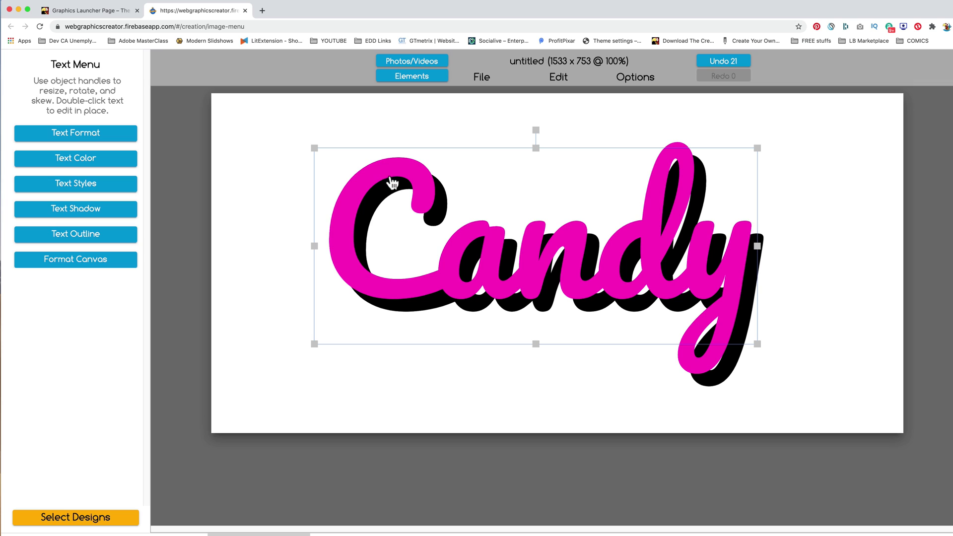
{"action": "left_click", "coordinate": [76, 214]}
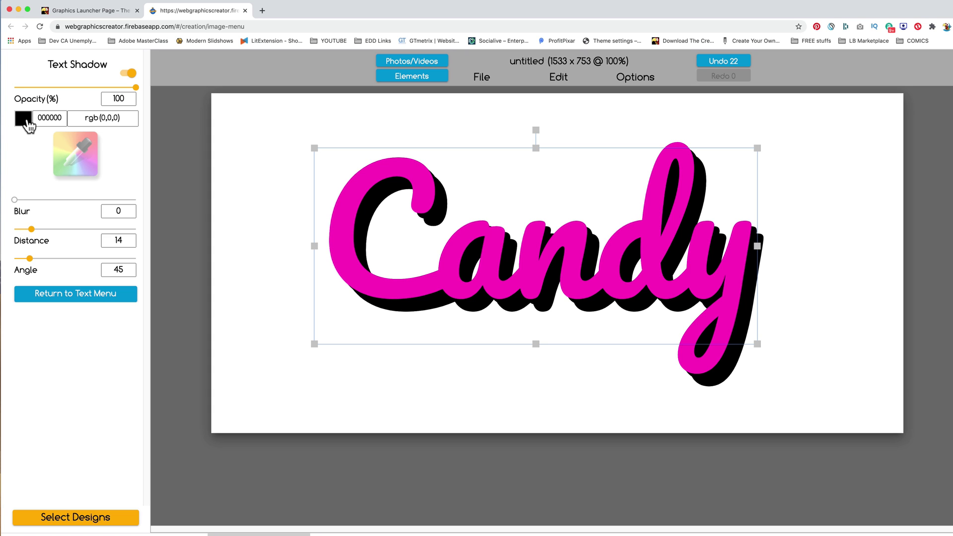
{"action": "mouse_move", "coordinate": [31, 229]}
{"action": "left_mouse_down"}
{"action": "mouse_move", "coordinate": [233, 231]}
{"action": "mouse_move", "coordinate": [43, 229]}
{"action": "left_mouse_up"}
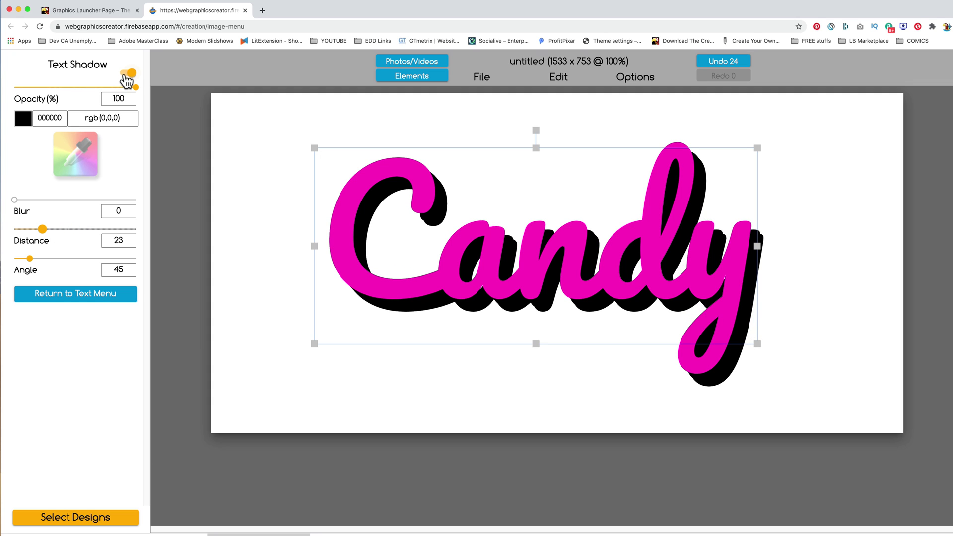
{"action": "left_click", "coordinate": [127, 75]}
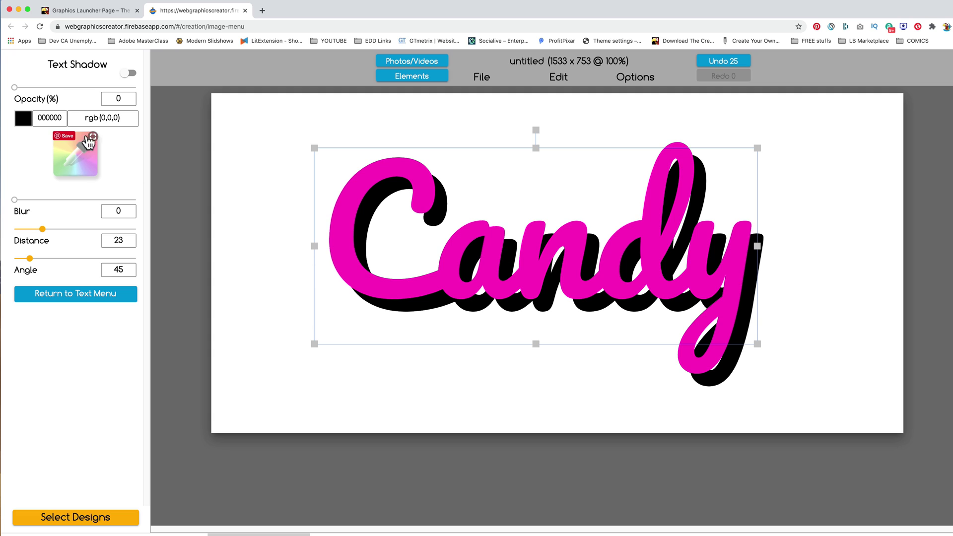
{"action": "left_click", "coordinate": [127, 74]}
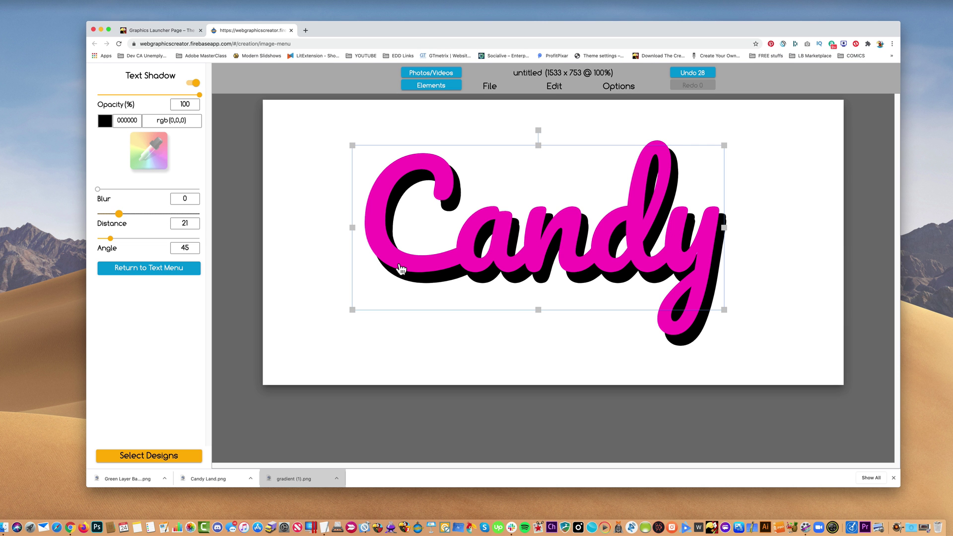
- Fine-tune the shadow to distance 21 at angle 45 and nudge Candy into place
{"action": "left_click_drag", "start_coordinate": [372, 296], "coordinate": [367, 279]}
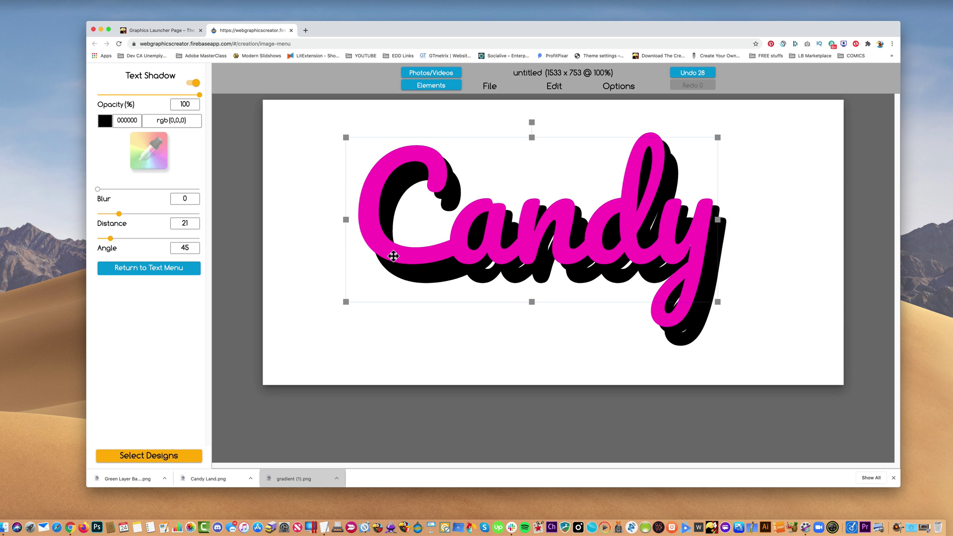
{"action": "left_click", "coordinate": [393, 255]}
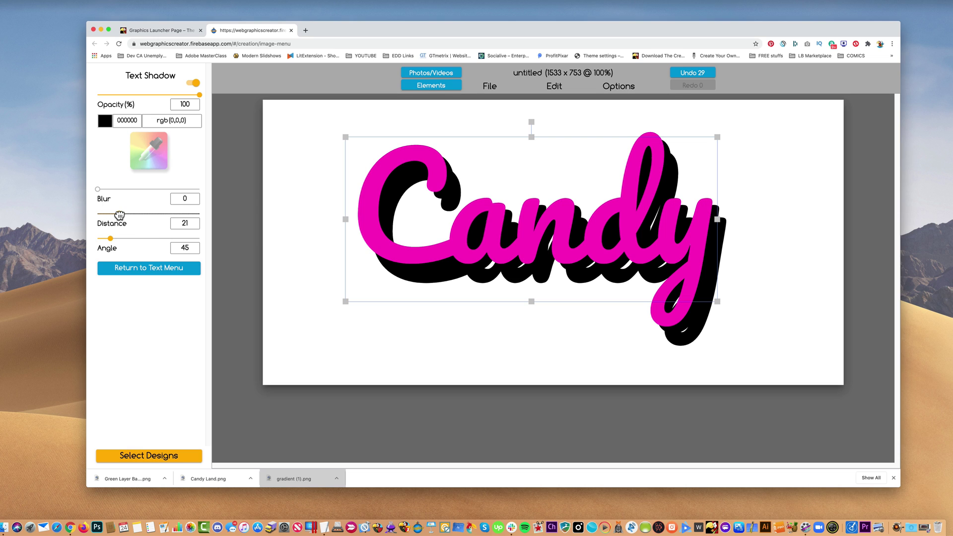
{"action": "mouse_move", "coordinate": [119, 215]}
{"action": "left_mouse_down"}
{"action": "mouse_move", "coordinate": [128, 216]}
{"action": "mouse_move", "coordinate": [119, 213]}
{"action": "left_mouse_up"}
{"action": "left_click_drag", "start_coordinate": [410, 255], "coordinate": [418, 260]}
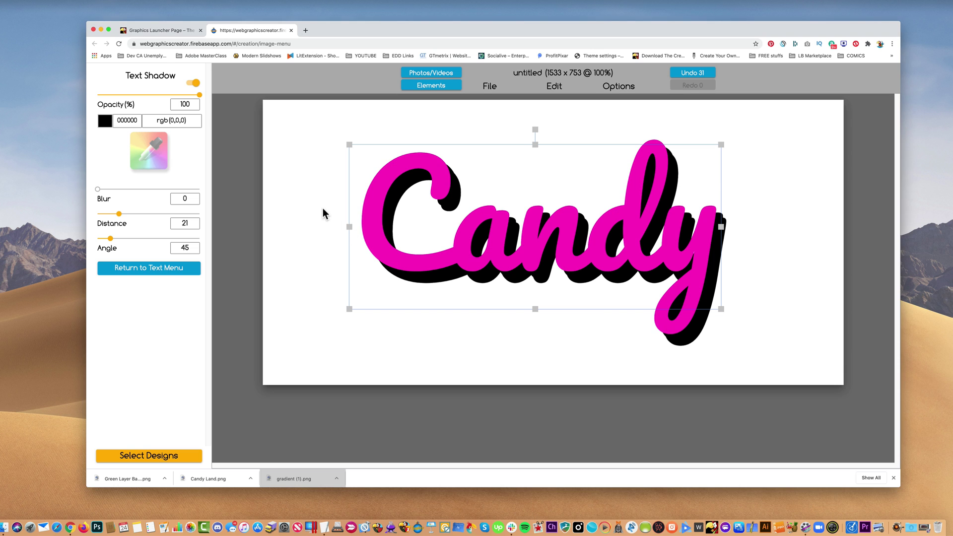
- Move the pink Candy aside and give the black copy a text shadow with greater distance
{"action": "left_click_drag", "start_coordinate": [460, 250], "coordinate": [380, 196]}
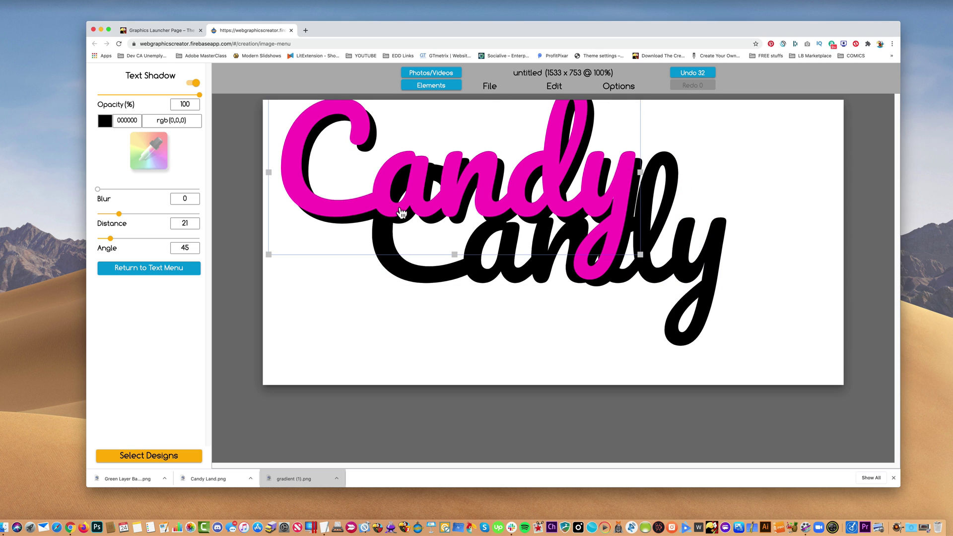
{"action": "left_click", "coordinate": [545, 281]}
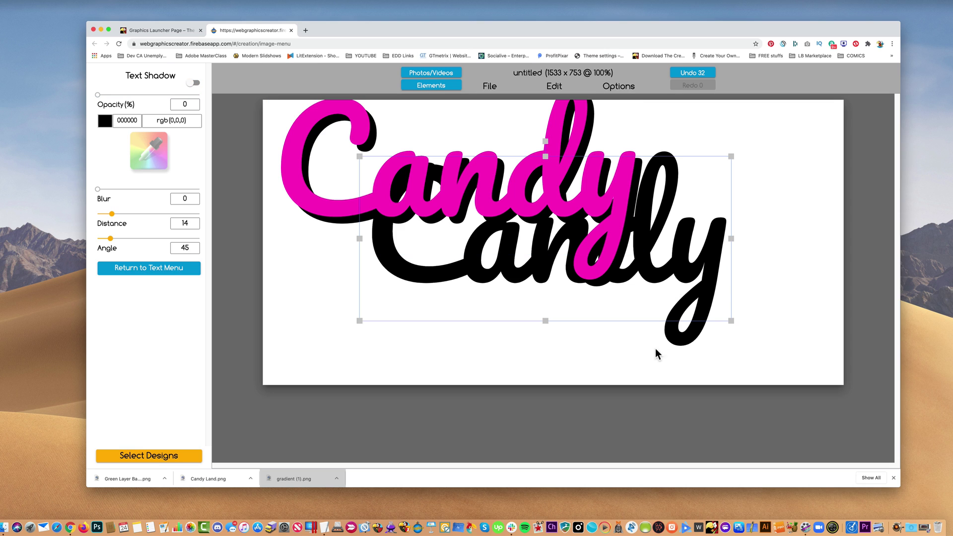
{"action": "left_click", "coordinate": [692, 336]}
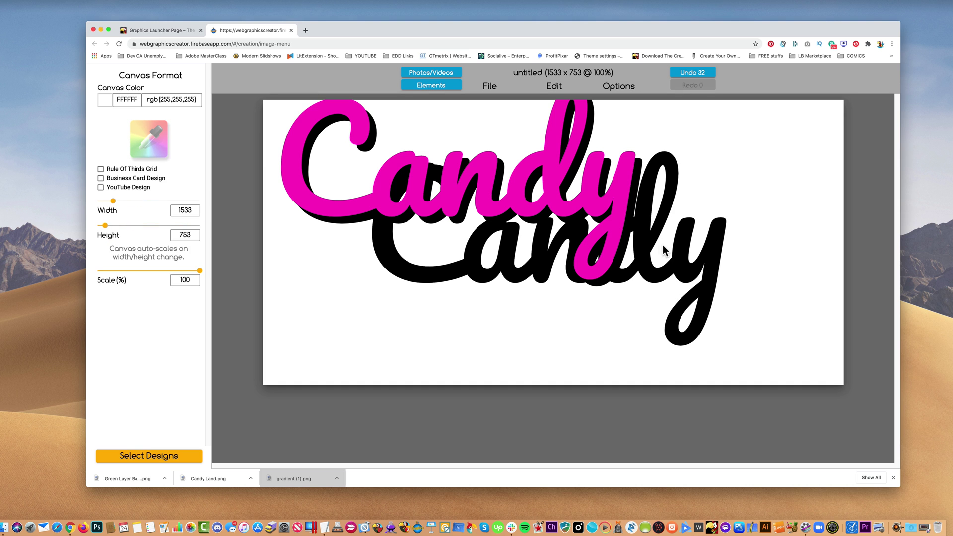
{"action": "left_click", "coordinate": [637, 263]}
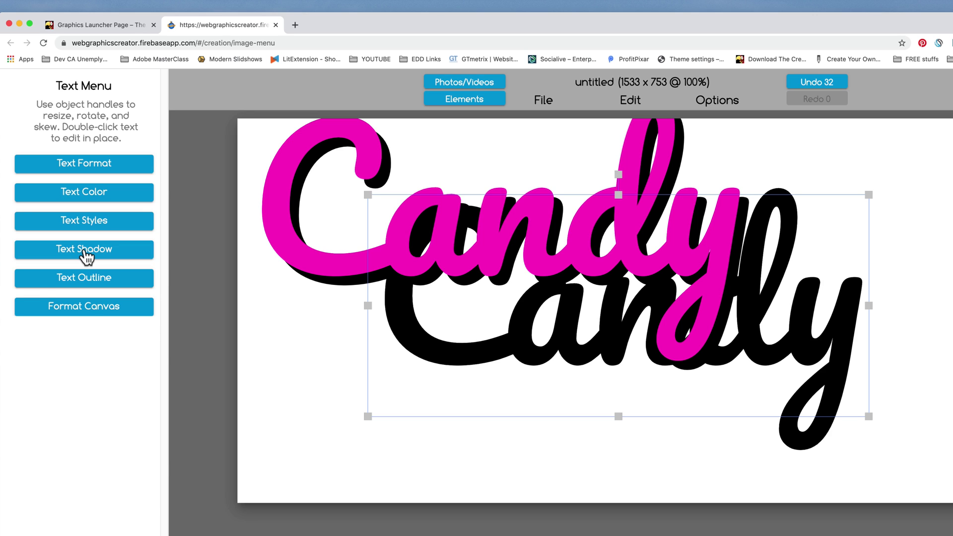
{"action": "left_click", "coordinate": [85, 251]}
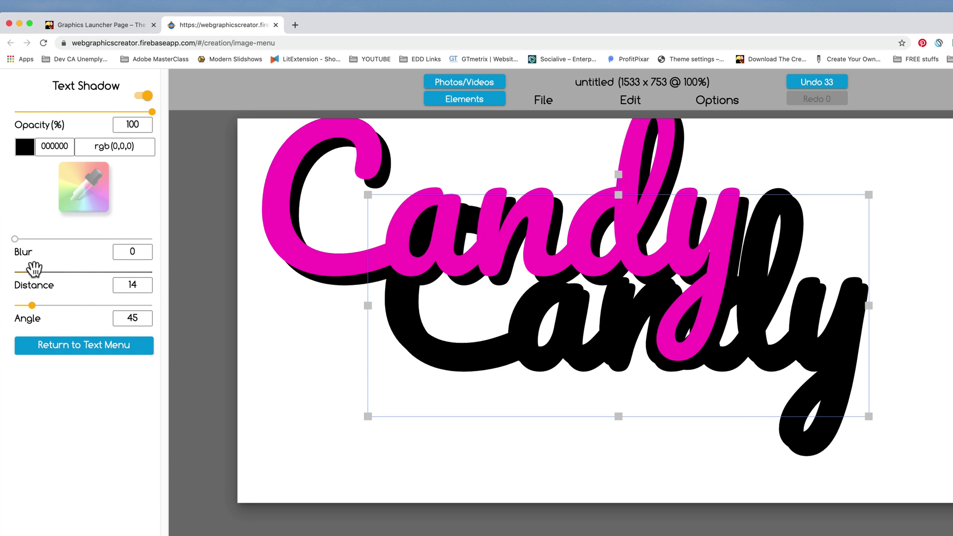
{"action": "left_click_drag", "start_coordinate": [34, 270], "coordinate": [44, 272]}
- Drag the pink Candy back over the black copy and reduce the shadow offset
{"action": "left_click_drag", "start_coordinate": [579, 240], "coordinate": [695, 316]}
{"action": "left_click", "coordinate": [826, 452]}
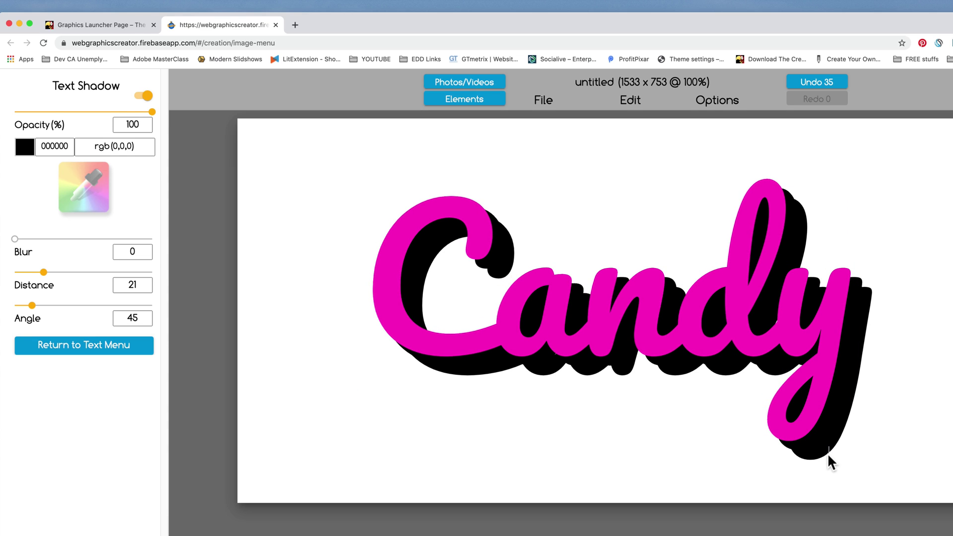
{"action": "left_click", "coordinate": [836, 423]}
{"action": "left_click", "coordinate": [84, 248]}
{"action": "left_click", "coordinate": [99, 347]}
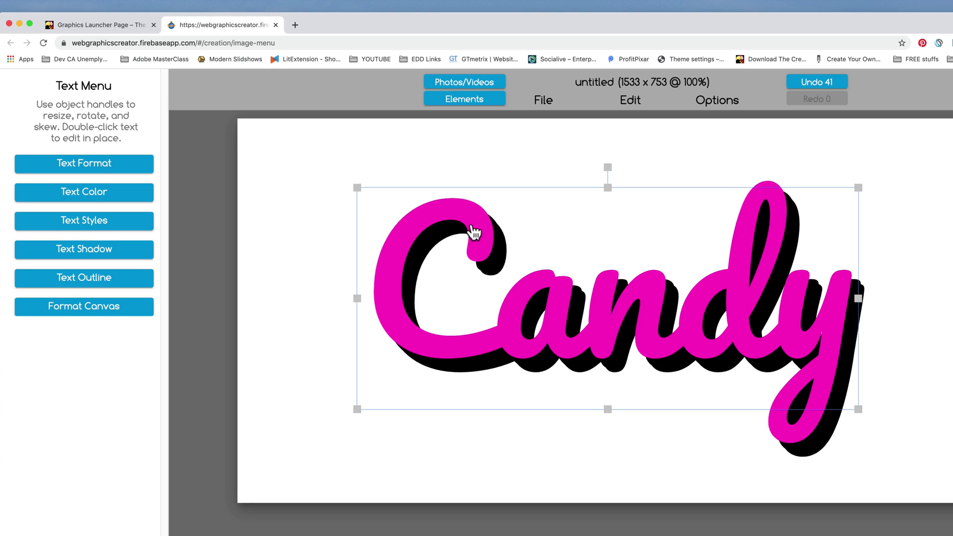
- Duplicate the pink Candy and drag the copy down and right
{"action": "double_click", "coordinate": [388, 264]}
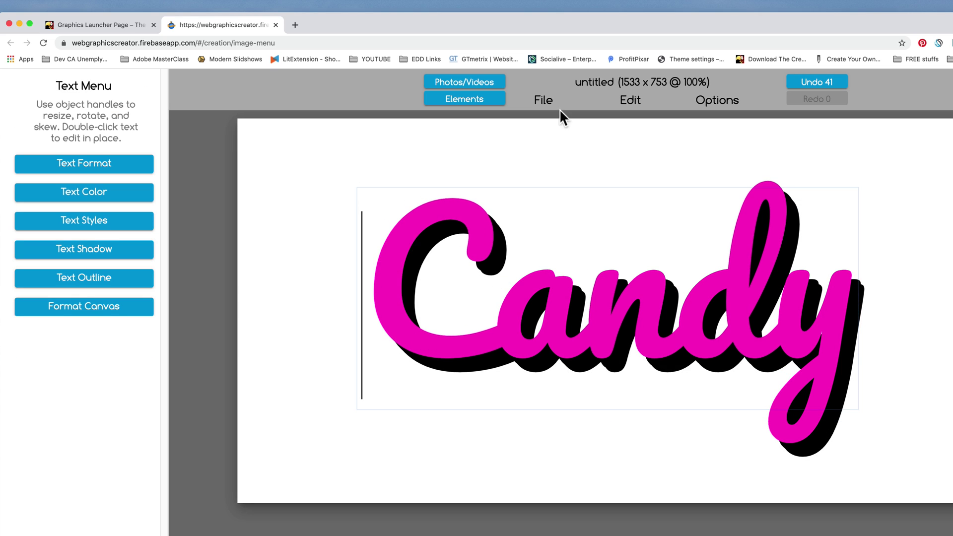
{"action": "left_click", "coordinate": [627, 99]}
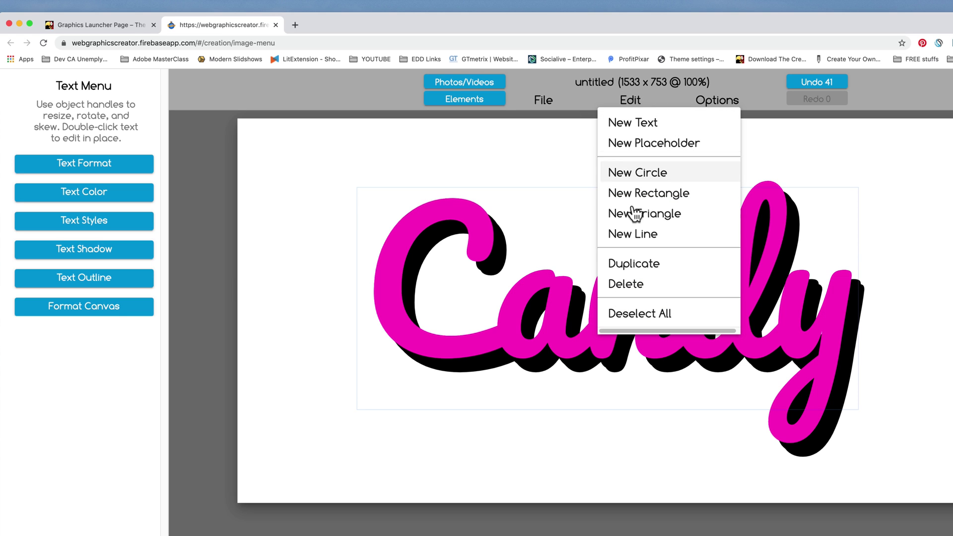
{"action": "left_click", "coordinate": [633, 265]}
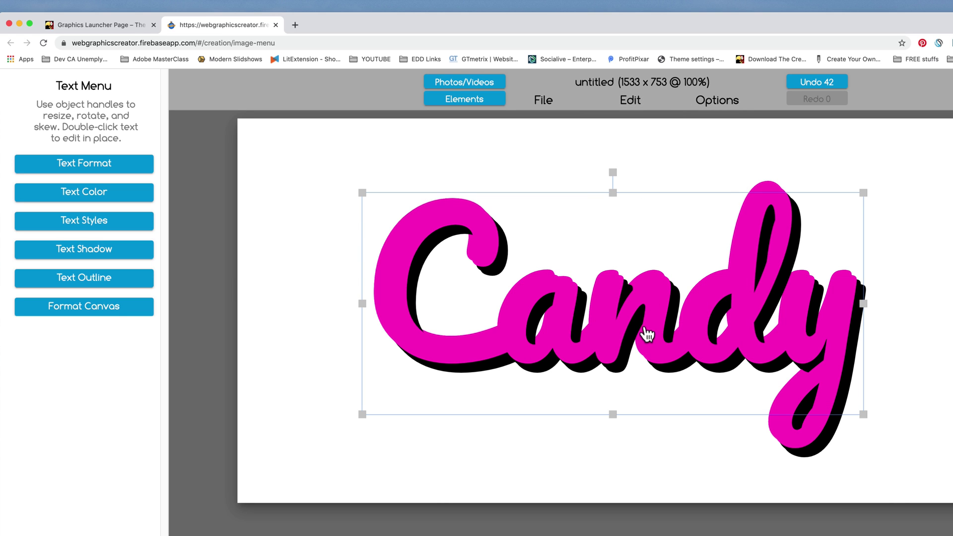
{"action": "left_click_drag", "start_coordinate": [621, 338], "coordinate": [757, 367]}
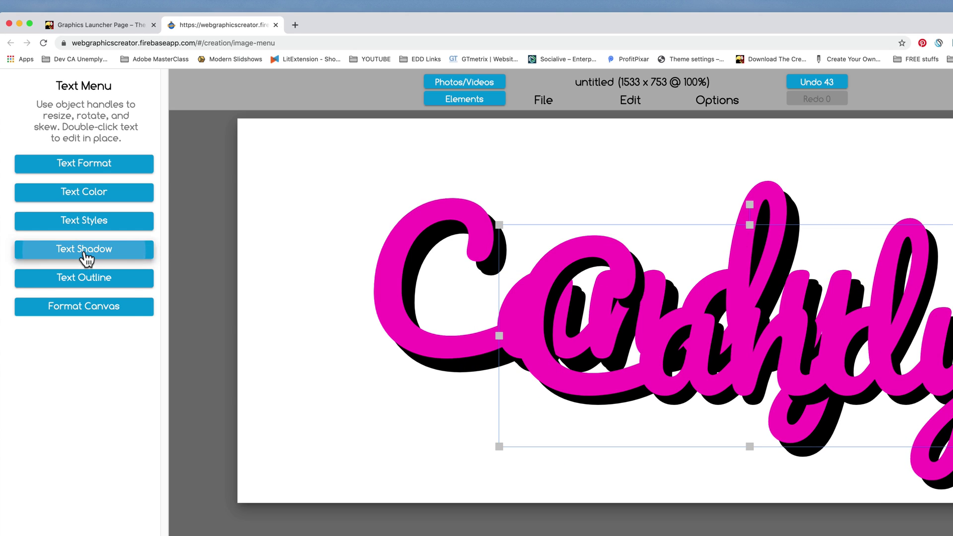
- Remove the copy's shadow and give it a thin black outline of strength 3
{"action": "left_click", "coordinate": [87, 249]}
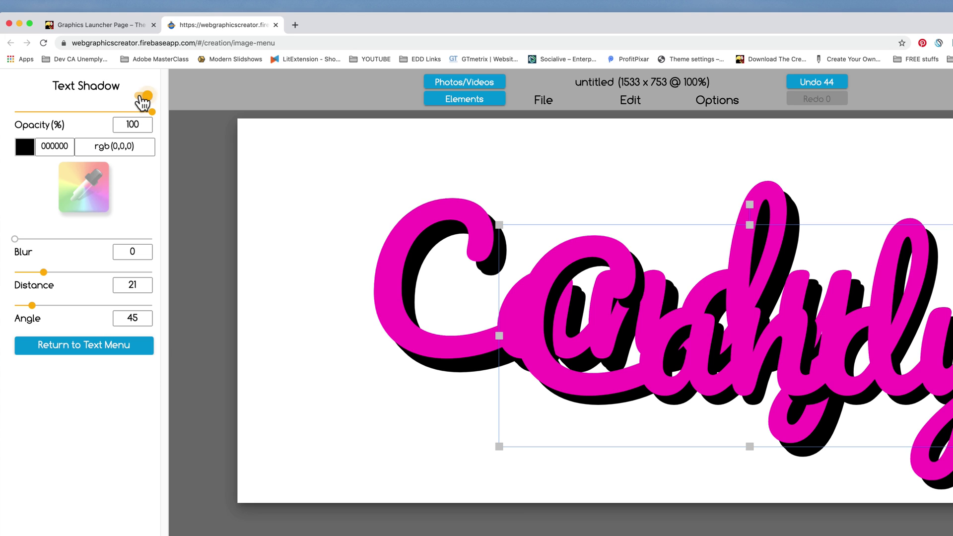
{"action": "left_click", "coordinate": [142, 98]}
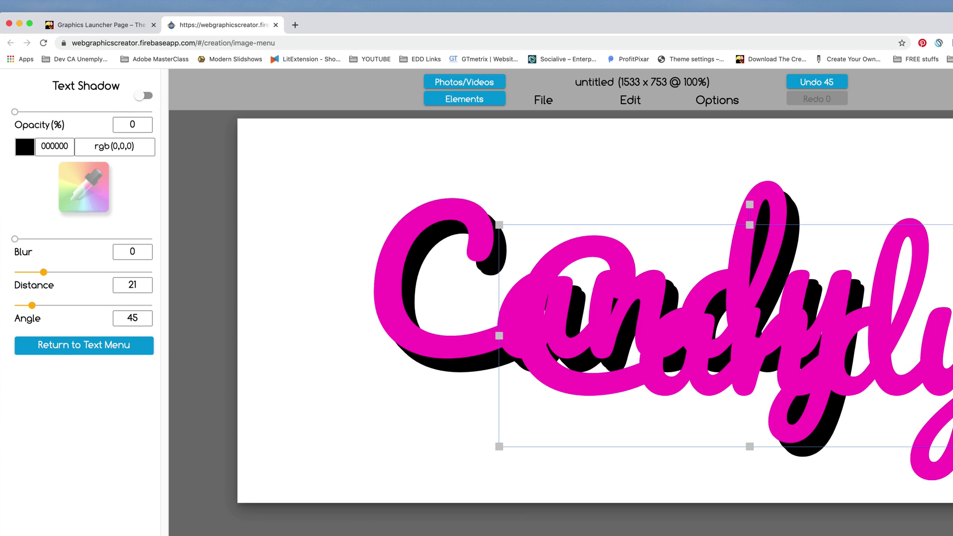
{"action": "left_click", "coordinate": [59, 349]}
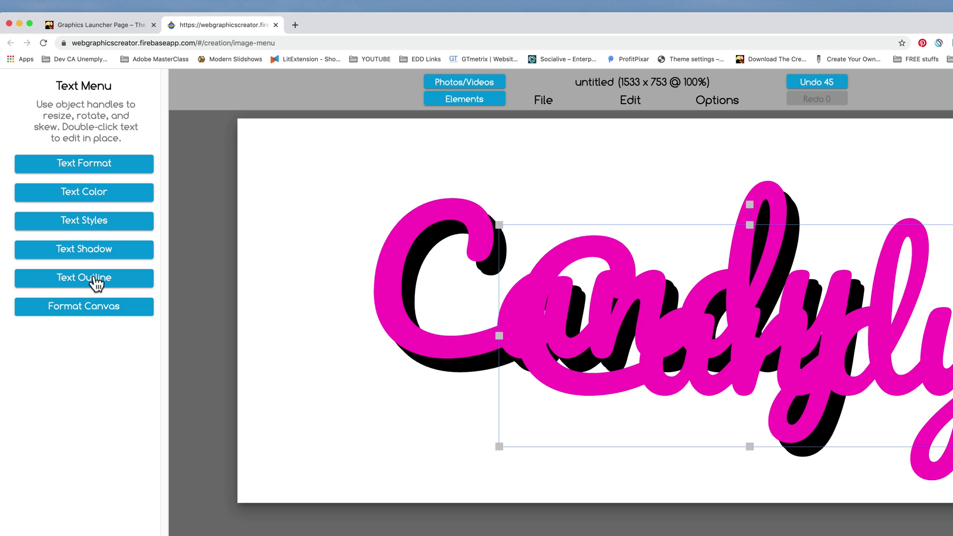
{"action": "left_click", "coordinate": [96, 284]}
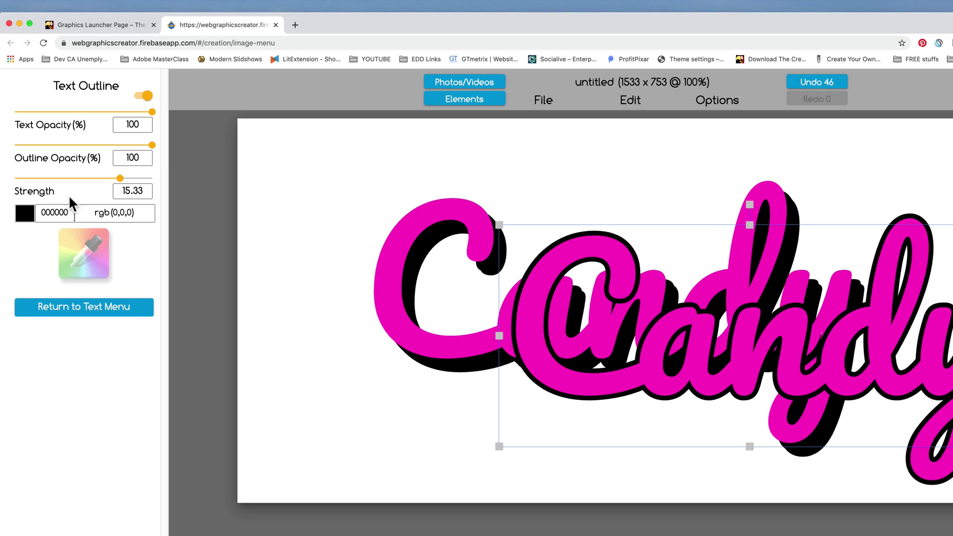
{"action": "left_click_drag", "start_coordinate": [120, 178], "coordinate": [35, 177]}
{"action": "left_click_drag", "start_coordinate": [586, 382], "coordinate": [519, 422]}
{"action": "left_click", "coordinate": [400, 246]}
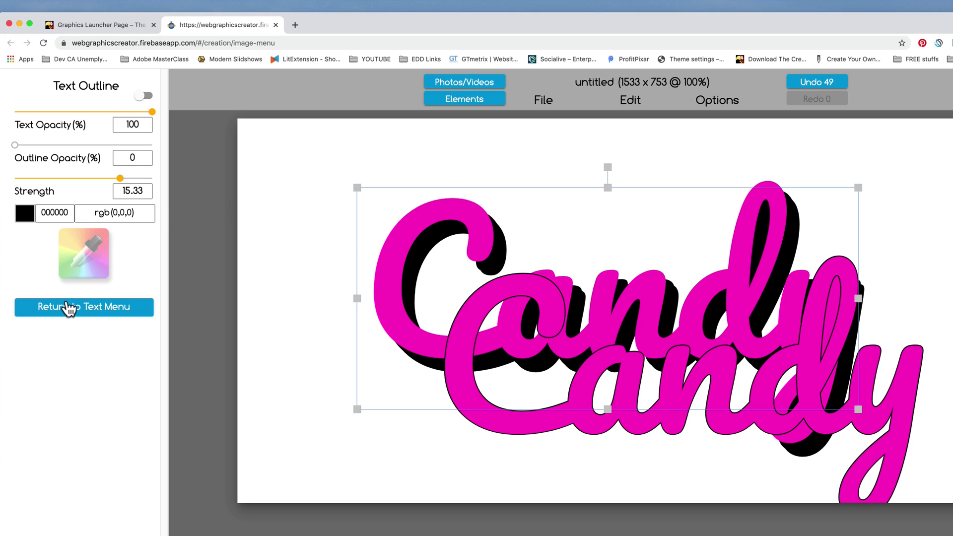
- Make the original Candy white FFFFFF and position the outlined pink Candy over it
{"action": "left_click", "coordinate": [65, 310]}
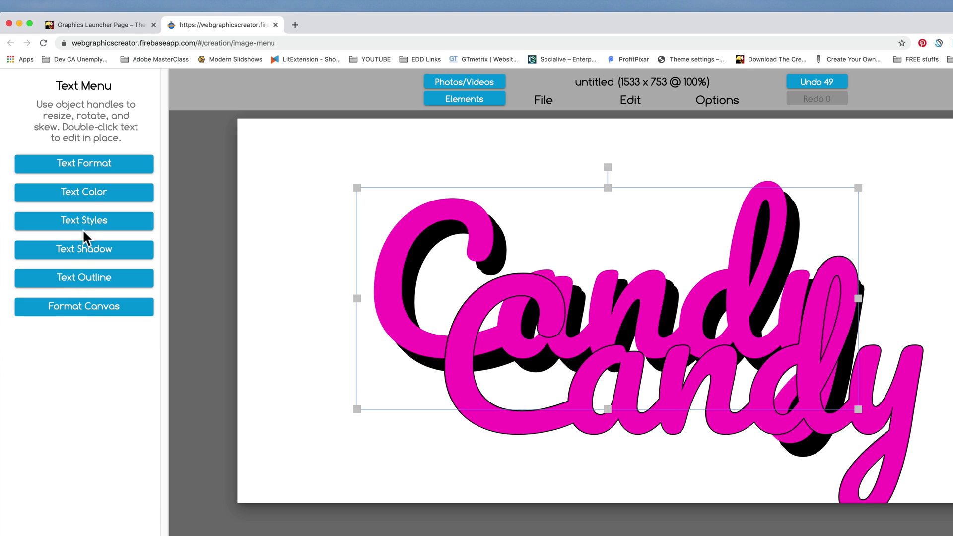
{"action": "left_click", "coordinate": [85, 194]}
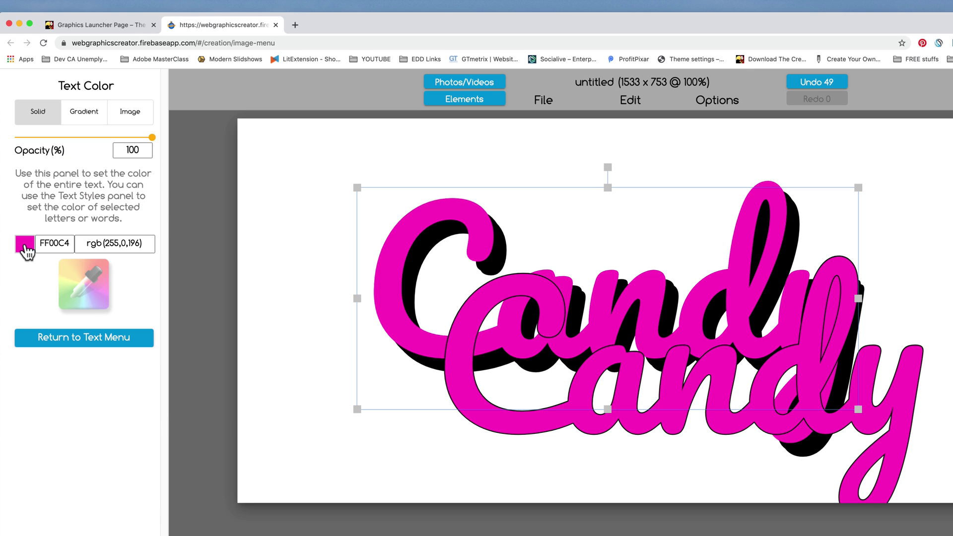
{"action": "left_click", "coordinate": [24, 247]}
{"action": "left_click_drag", "start_coordinate": [233, 342], "coordinate": [224, 235]}
{"action": "left_click", "coordinate": [487, 480]}
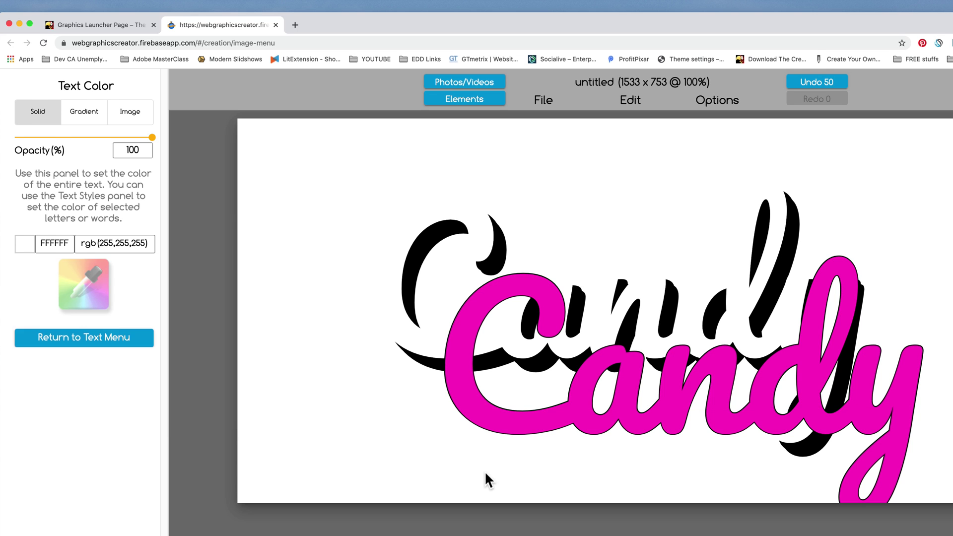
{"action": "left_click", "coordinate": [540, 462]}
{"action": "left_click_drag", "start_coordinate": [540, 462], "coordinate": [432, 353]}
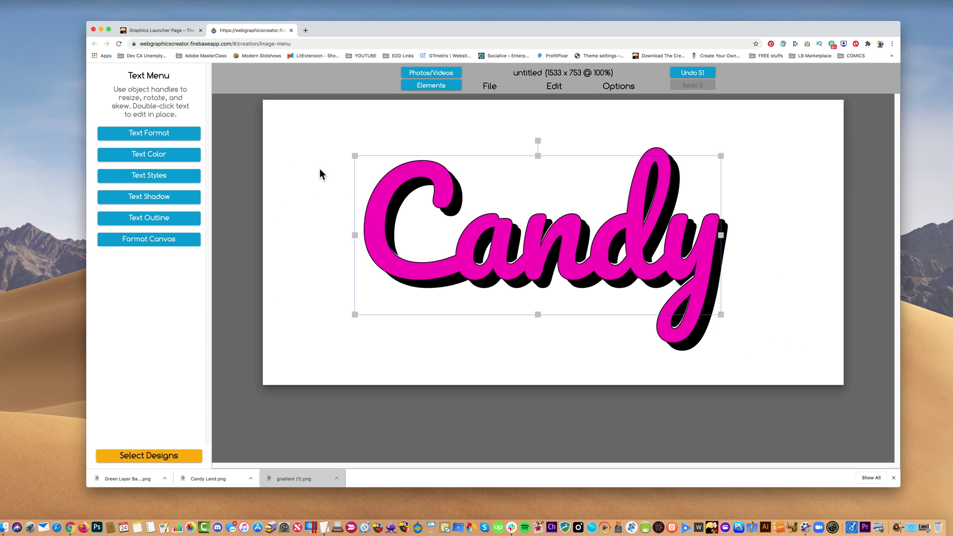
- Change the canvas background colour to grey 888888
{"action": "left_click", "coordinate": [320, 170]}
{"action": "left_click", "coordinate": [105, 101]}
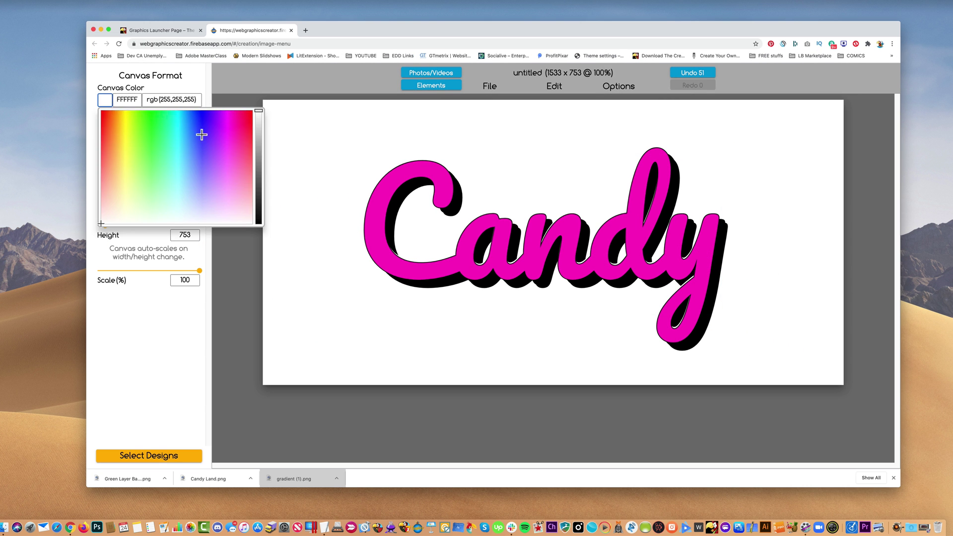
{"action": "left_click_drag", "start_coordinate": [257, 145], "coordinate": [260, 167]}
{"action": "left_click", "coordinate": [296, 261]}
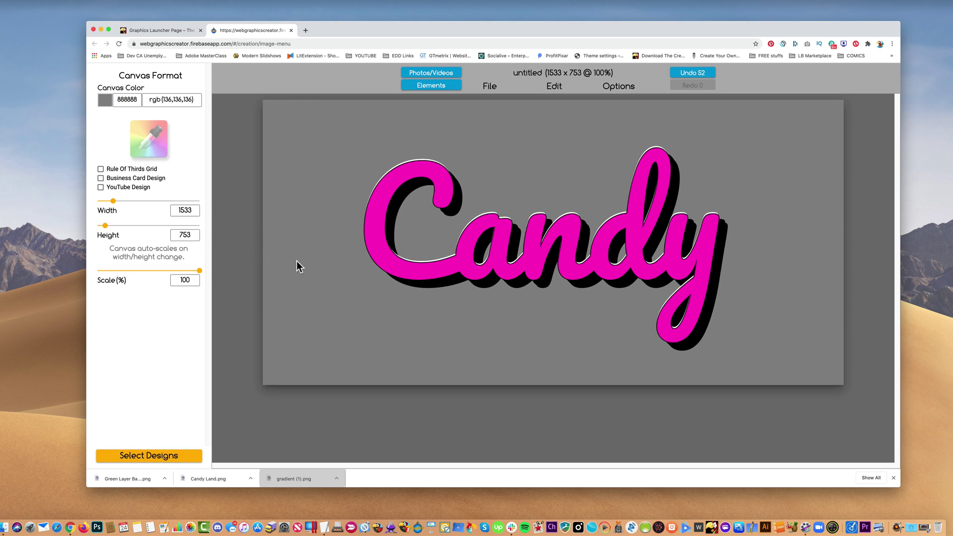
- Reselect the Candy text on the grey canvas
{"action": "left_click_drag", "start_coordinate": [382, 258], "coordinate": [379, 252]}
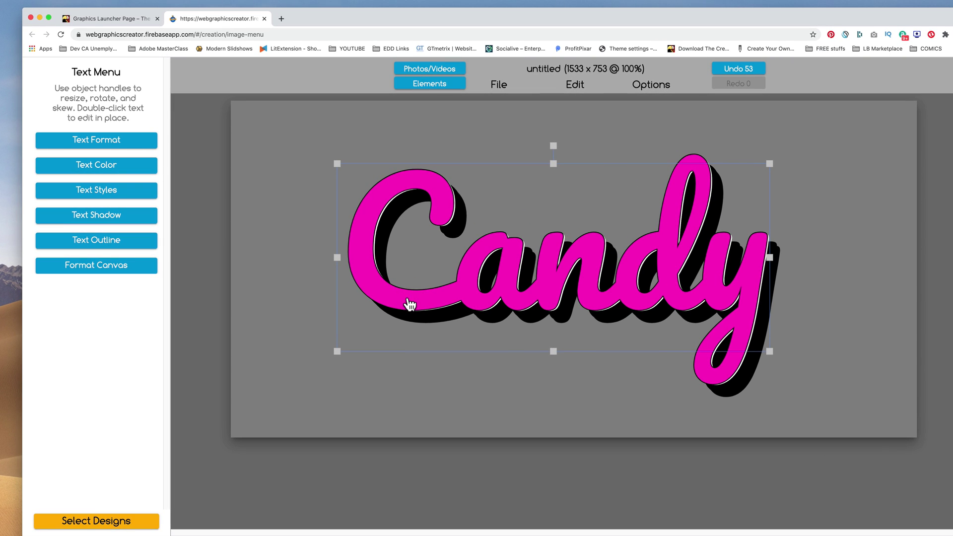
{"action": "double_click", "coordinate": [362, 277]}
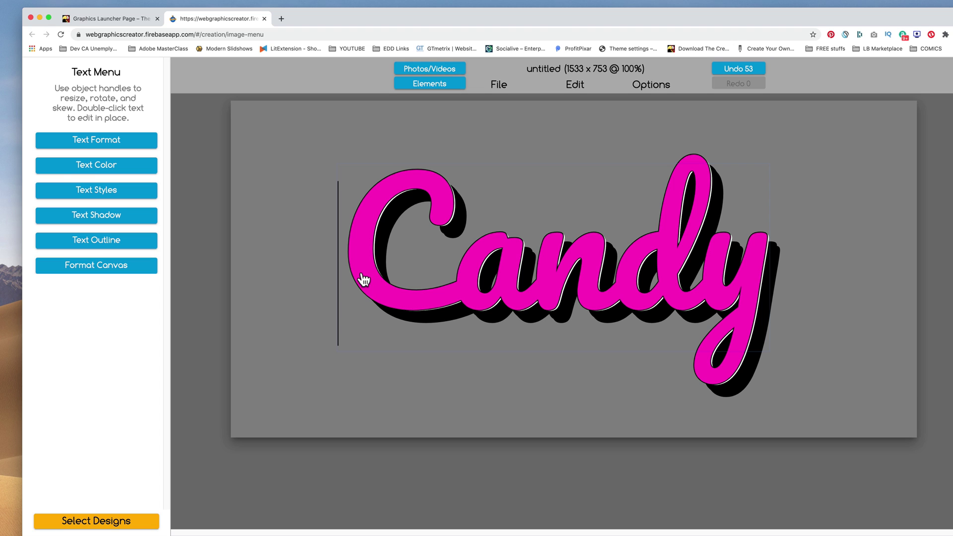
{"action": "left_click", "coordinate": [314, 335]}
{"action": "left_click", "coordinate": [371, 286]}
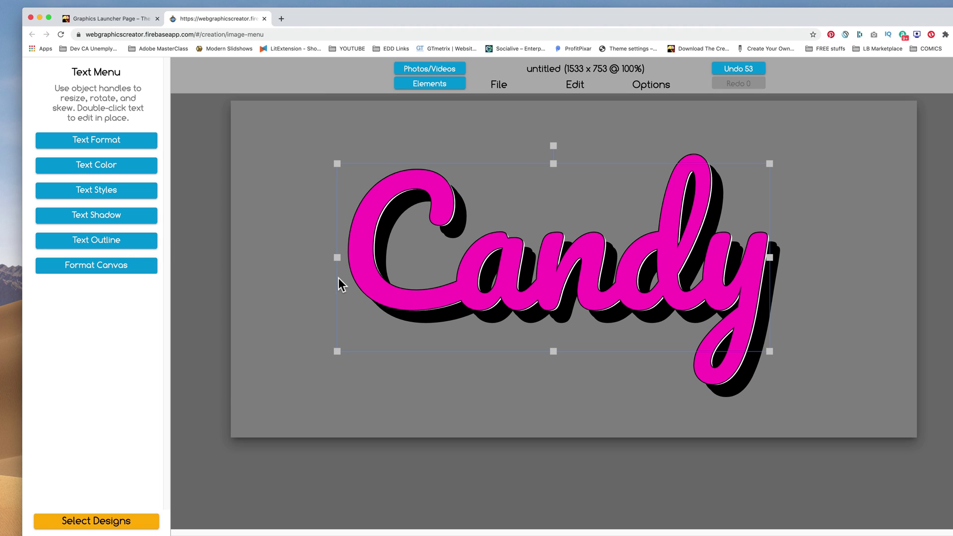
- Change the pink Candy's outline colour to yellow DEFF00
{"action": "left_click", "coordinate": [94, 245]}
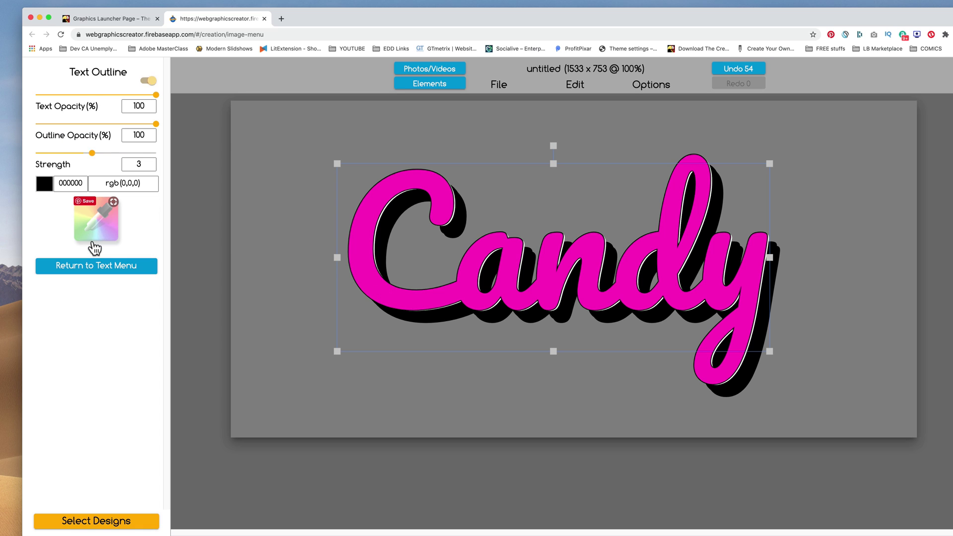
{"action": "left_click", "coordinate": [46, 185]}
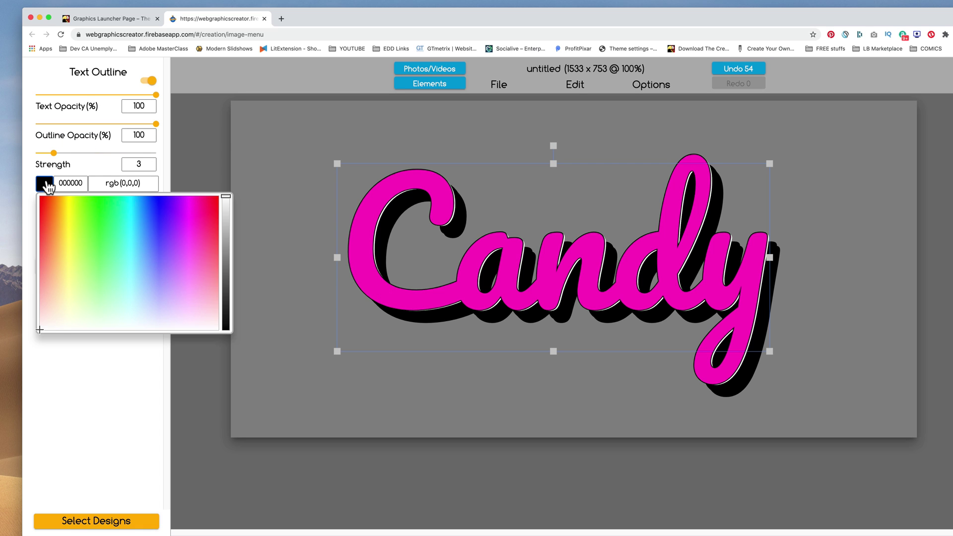
{"action": "left_click_drag", "start_coordinate": [92, 222], "coordinate": [74, 184]}
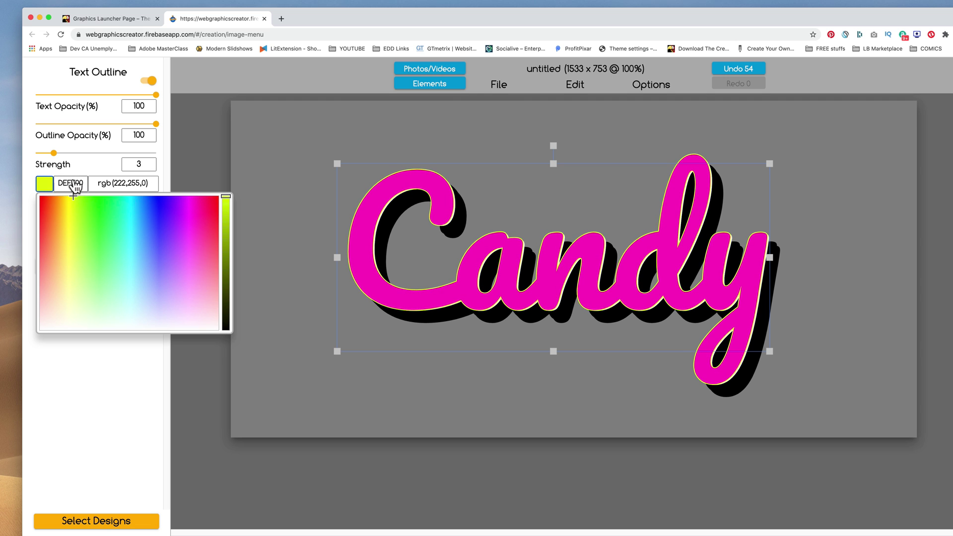
{"action": "left_click", "coordinate": [297, 377]}
- Give the white Candy beneath a black outline and move the pink Candy back on top
{"action": "left_click_drag", "start_coordinate": [369, 281], "coordinate": [379, 334]}
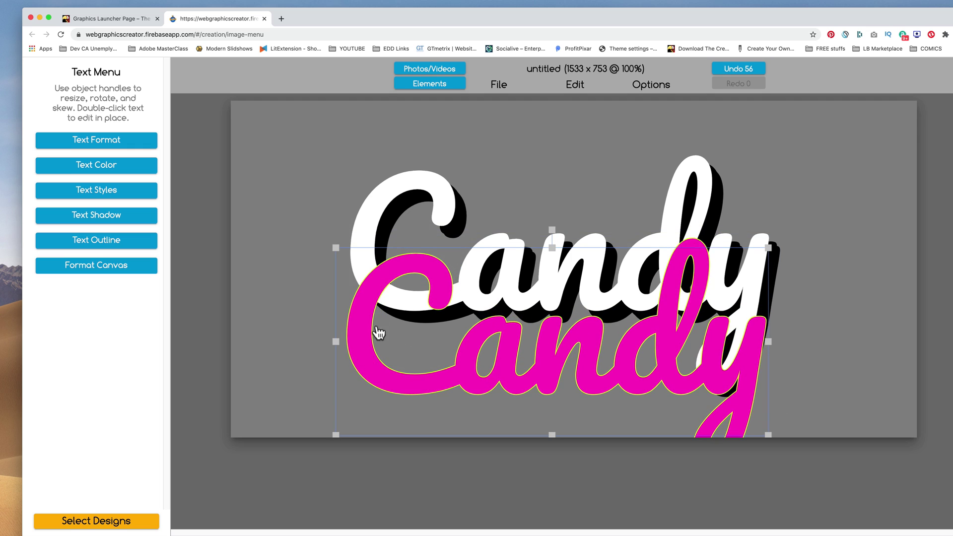
{"action": "left_click", "coordinate": [397, 193]}
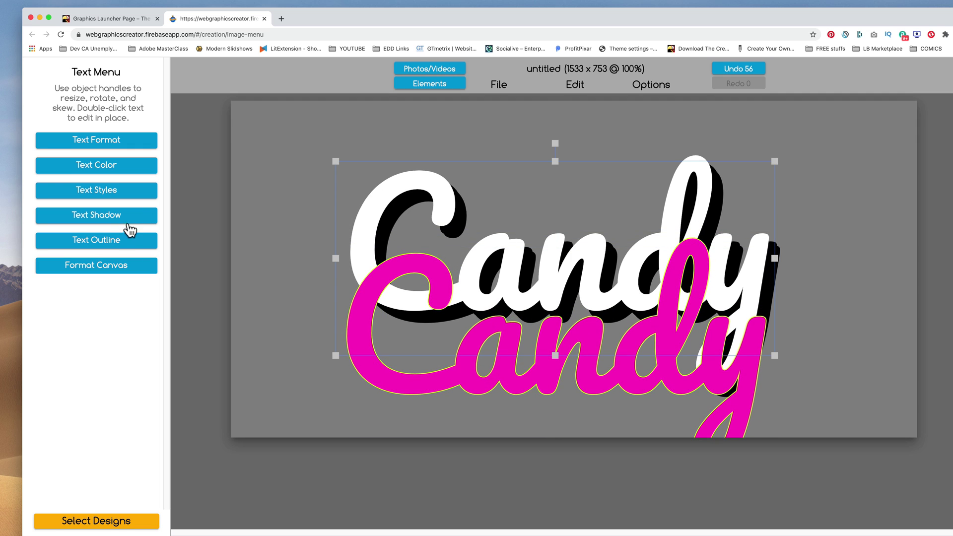
{"action": "left_click", "coordinate": [119, 243]}
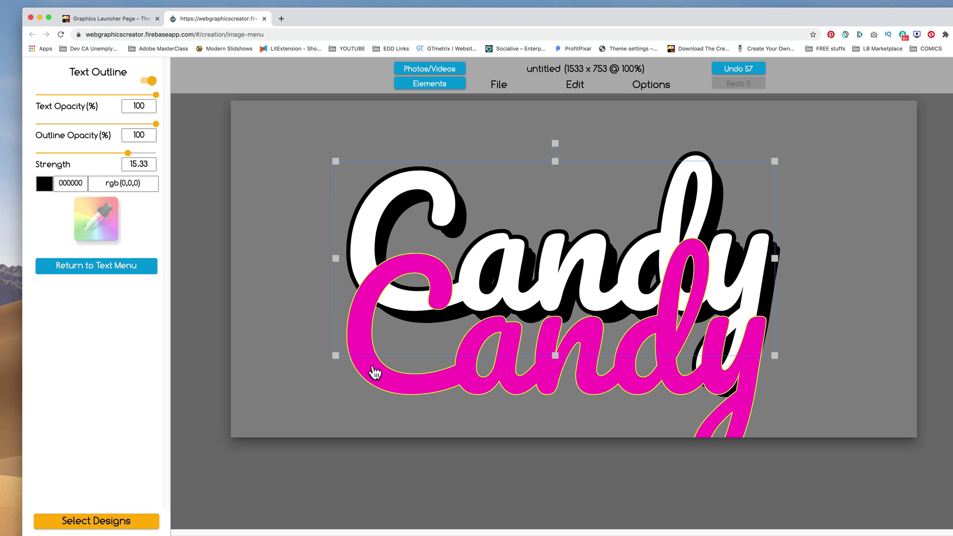
{"action": "left_click", "coordinate": [369, 351]}
{"action": "left_click_drag", "start_coordinate": [368, 351], "coordinate": [389, 264]}
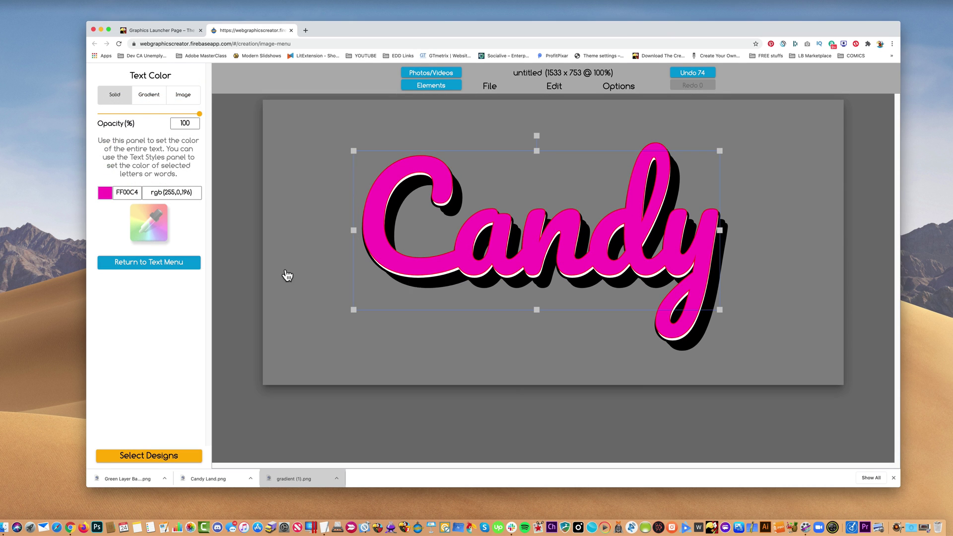
- Set the Candy text shadow to distance 6 and opacity 100
{"action": "left_click", "coordinate": [156, 264]}
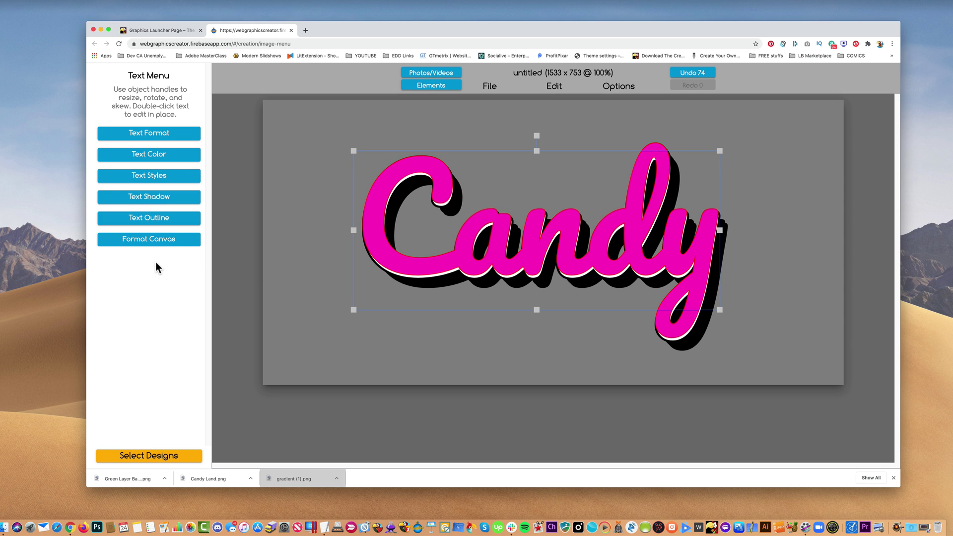
{"action": "left_click", "coordinate": [149, 199]}
{"action": "left_click_drag", "start_coordinate": [120, 211], "coordinate": [121, 214]}
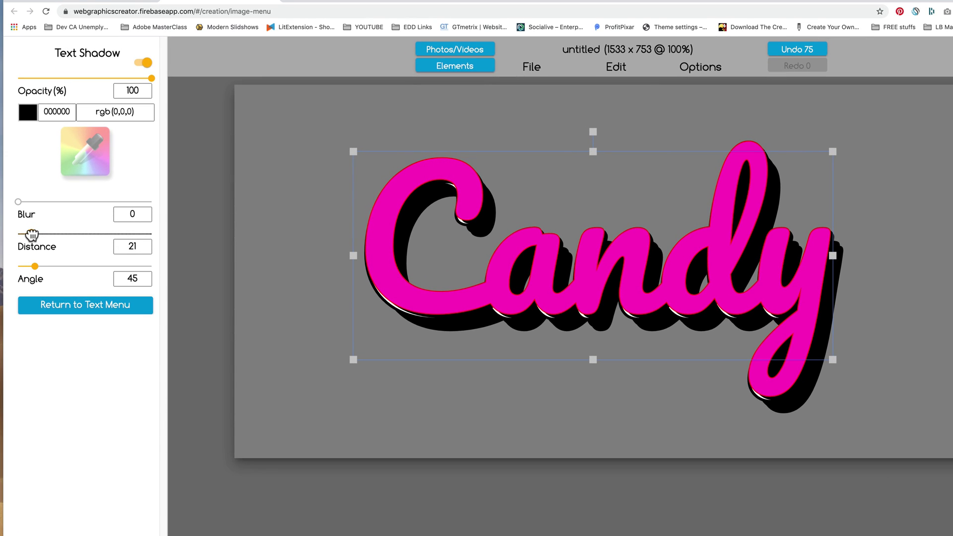
{"action": "left_click_drag", "start_coordinate": [31, 234], "coordinate": [32, 233]}
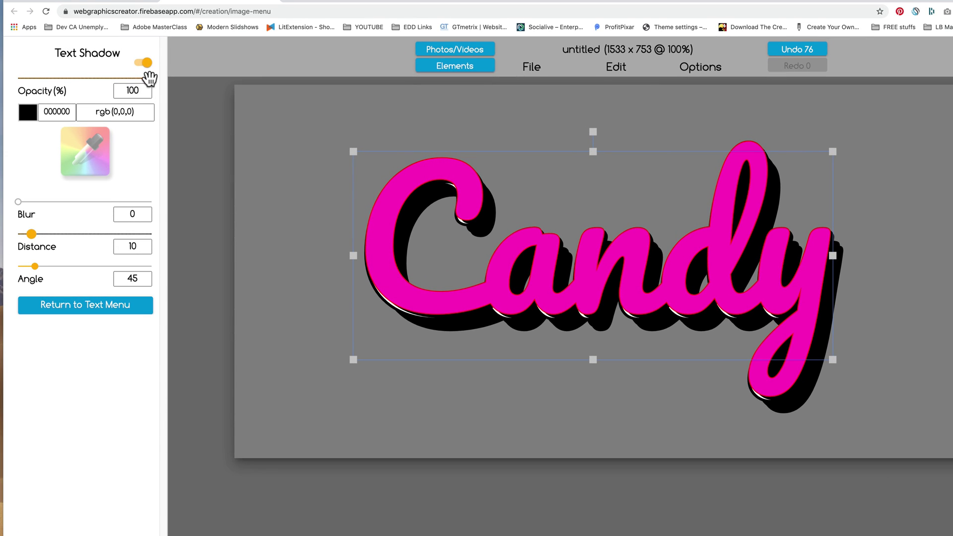
{"action": "left_click_drag", "start_coordinate": [149, 78], "coordinate": [93, 77]}
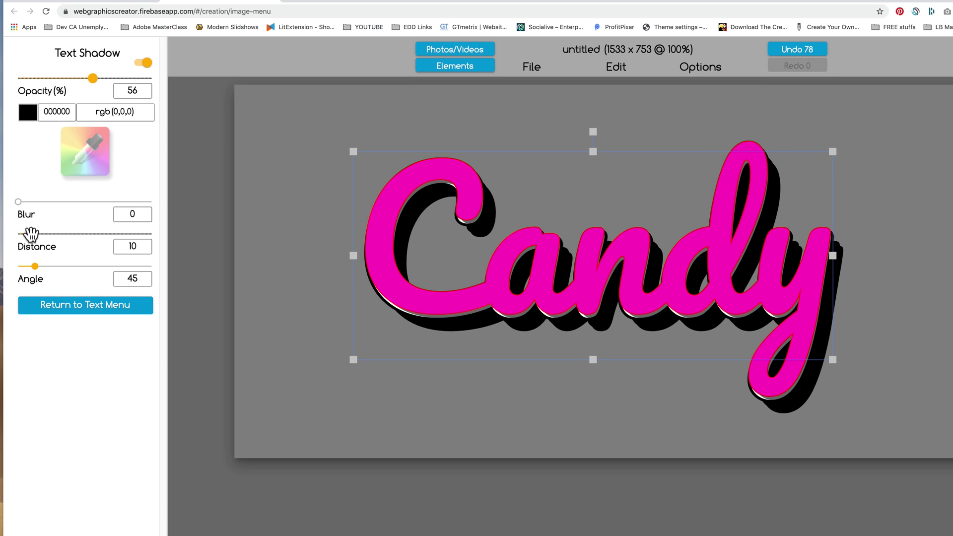
{"action": "left_click_drag", "start_coordinate": [28, 233], "coordinate": [25, 234]}
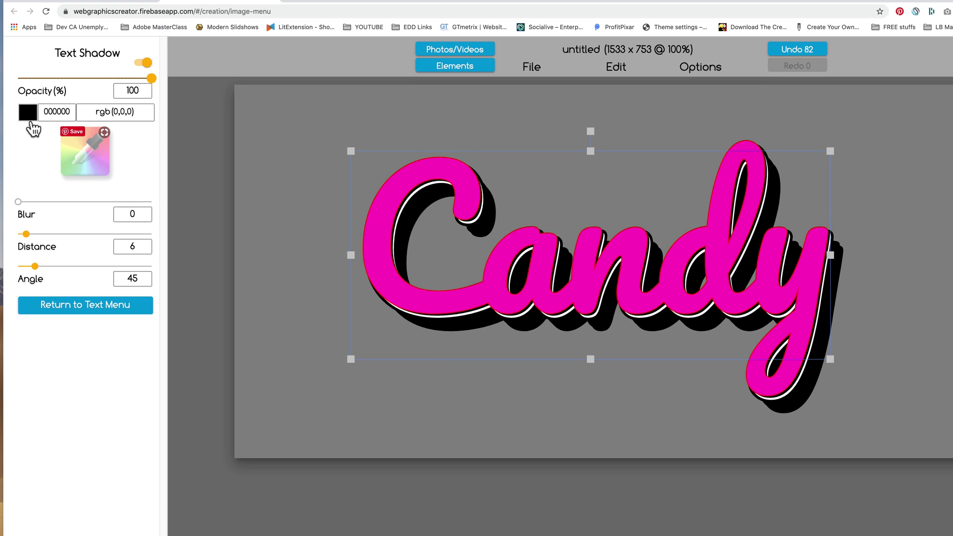
- Change the Candy shadow colour to magenta EE00FF
{"action": "left_click", "coordinate": [28, 114]}
{"action": "left_click", "coordinate": [166, 138]}
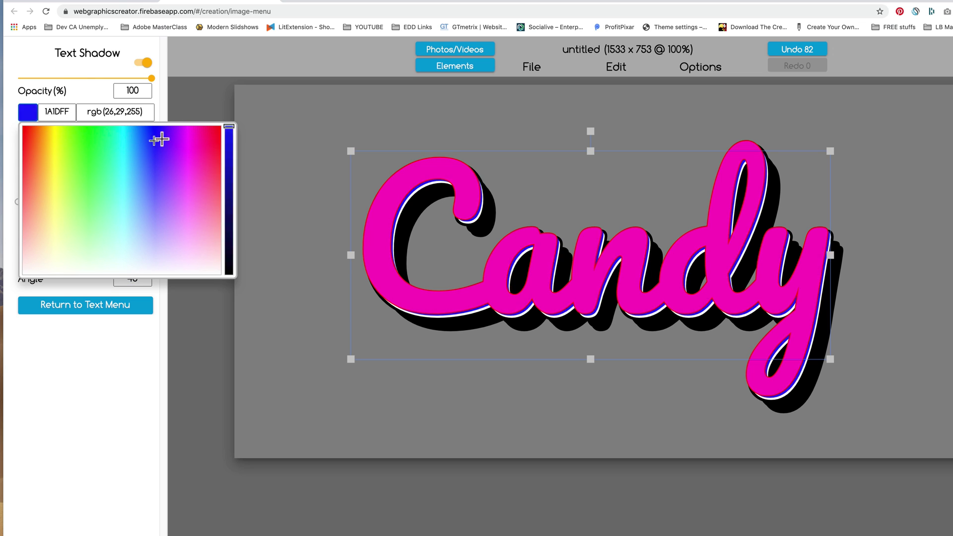
{"action": "mouse_move", "coordinate": [166, 138]}
{"action": "left_mouse_down"}
{"action": "mouse_move", "coordinate": [219, 125]}
{"action": "mouse_move", "coordinate": [184, 125]}
{"action": "left_mouse_up"}
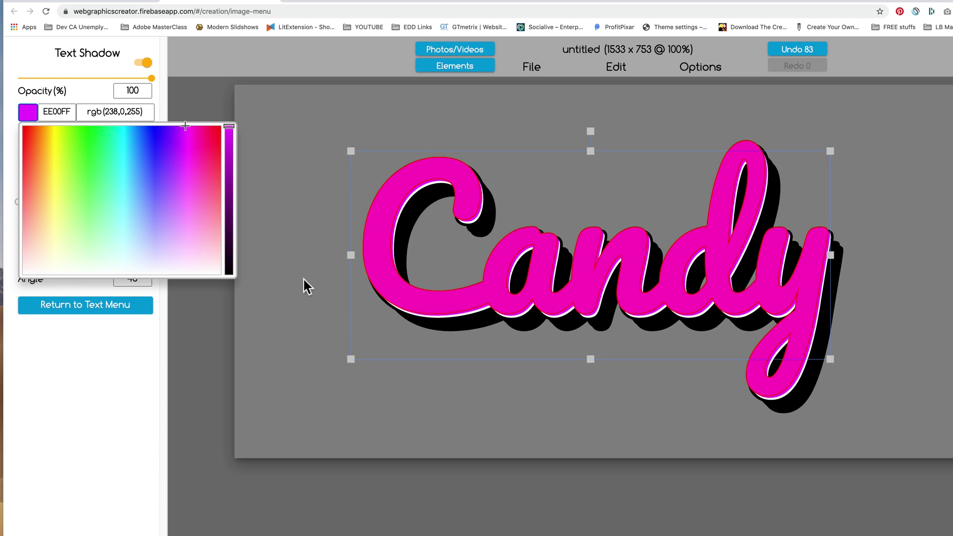
{"action": "left_click", "coordinate": [378, 275]}
{"action": "left_click", "coordinate": [378, 275]}
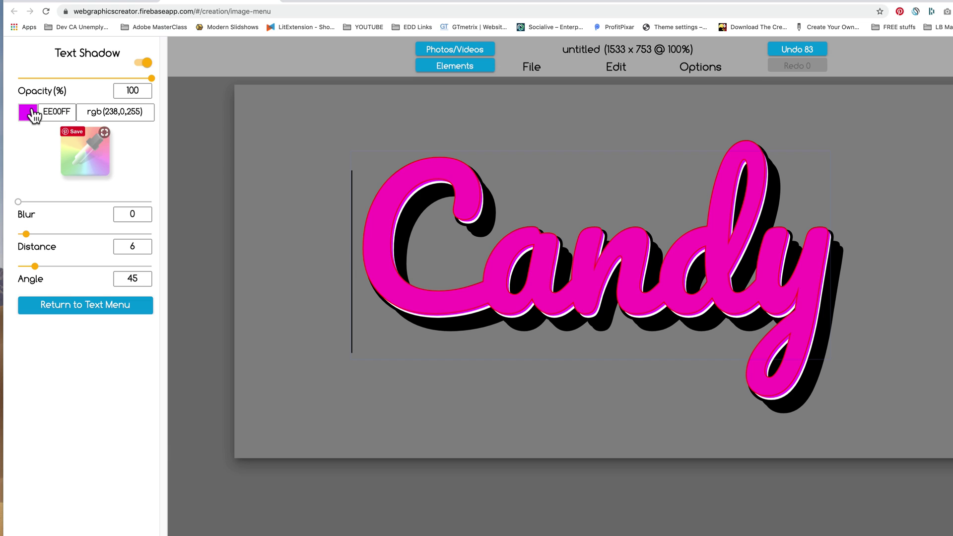
- Change the Candy text's outline colour, then deselect the text
{"action": "left_click", "coordinate": [85, 305]}
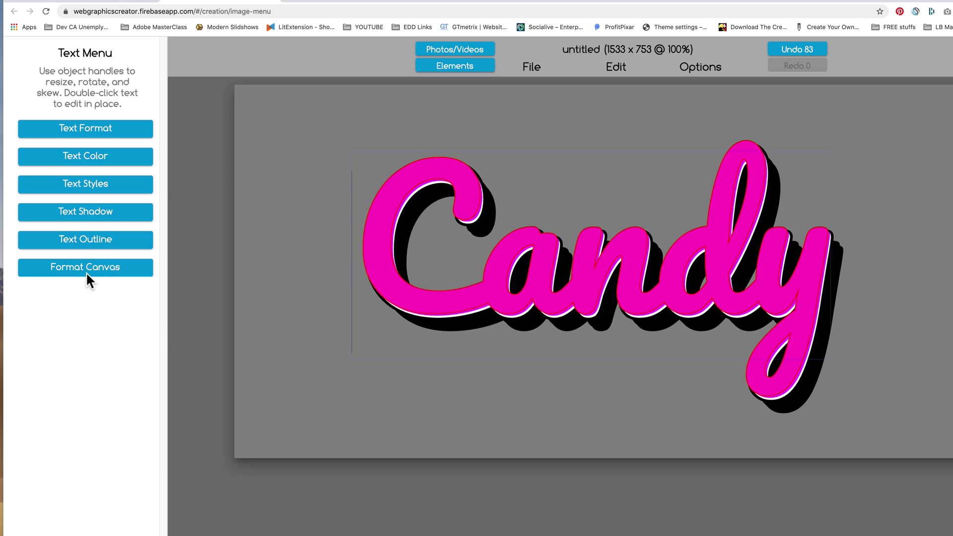
{"action": "left_click", "coordinate": [80, 241]}
{"action": "left_click", "coordinate": [23, 338]}
{"action": "left_click", "coordinate": [411, 382]}
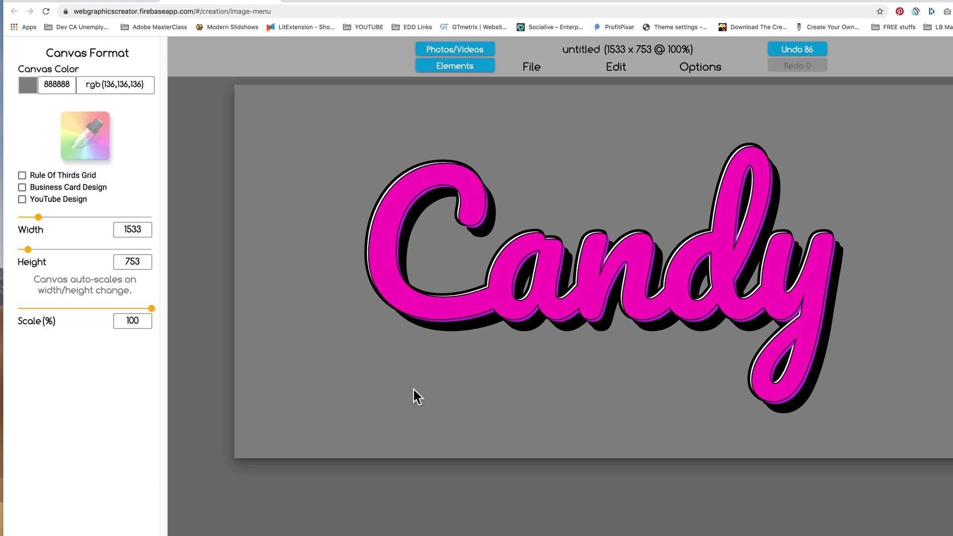
- Fill Candy with a linear gradient from FFBC00 at the top to FF725A below
{"action": "left_click", "coordinate": [503, 311]}
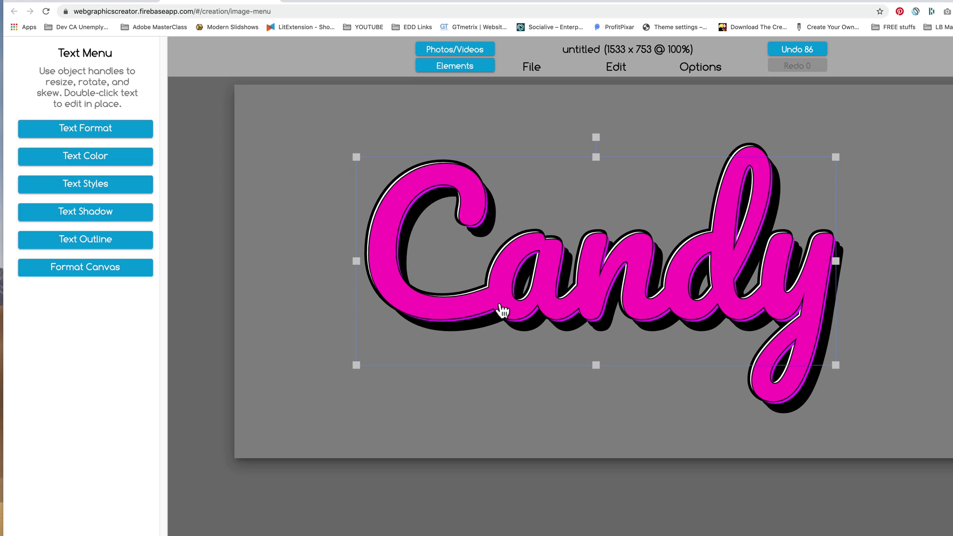
{"action": "left_click", "coordinate": [74, 158]}
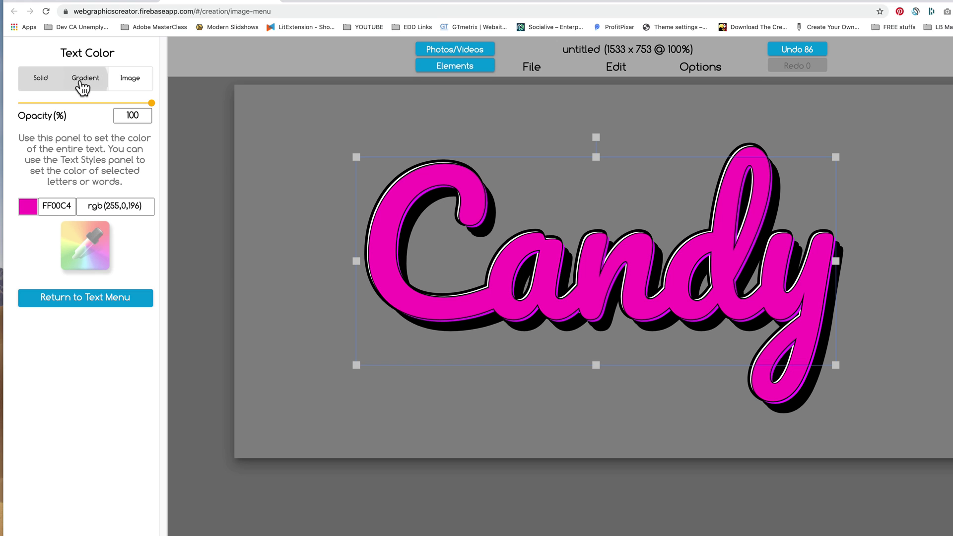
{"action": "left_click", "coordinate": [83, 89]}
{"action": "left_click", "coordinate": [29, 184]}
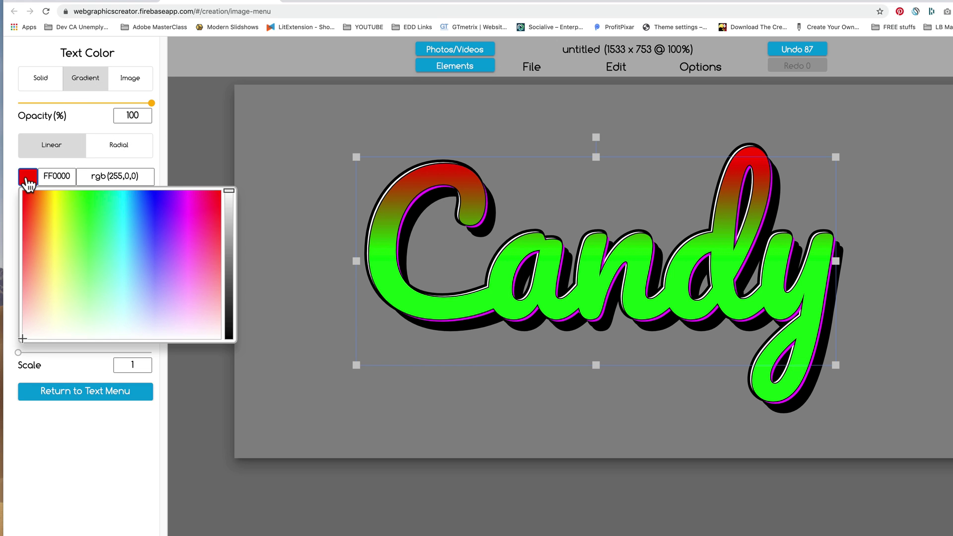
{"action": "mouse_move", "coordinate": [49, 192]}
{"action": "left_mouse_down"}
{"action": "mouse_move", "coordinate": [43, 182]}
{"action": "mouse_move", "coordinate": [61, 184]}
{"action": "mouse_move", "coordinate": [48, 177]}
{"action": "left_mouse_up"}
{"action": "left_click", "coordinate": [70, 418]}
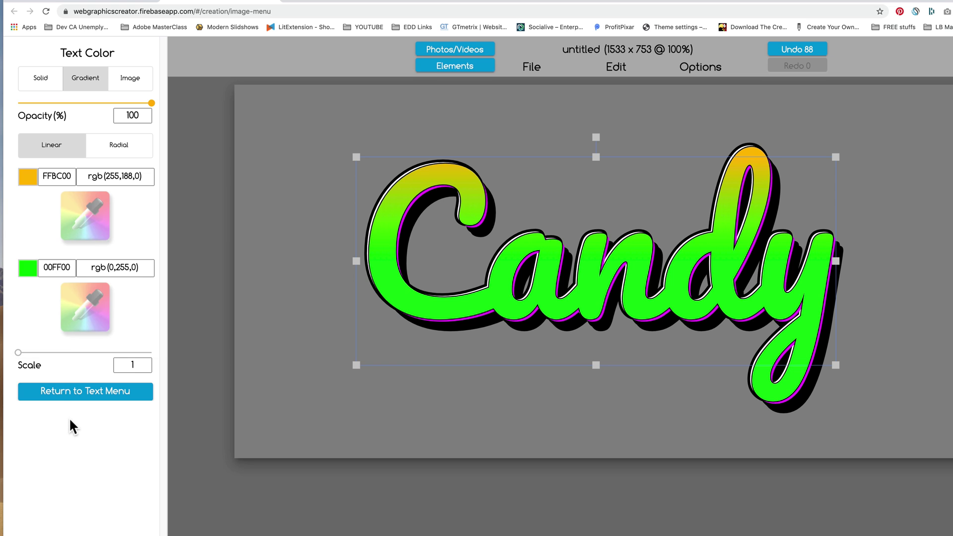
{"action": "left_click", "coordinate": [28, 267]}
{"action": "left_click_drag", "start_coordinate": [75, 297], "coordinate": [28, 334]}
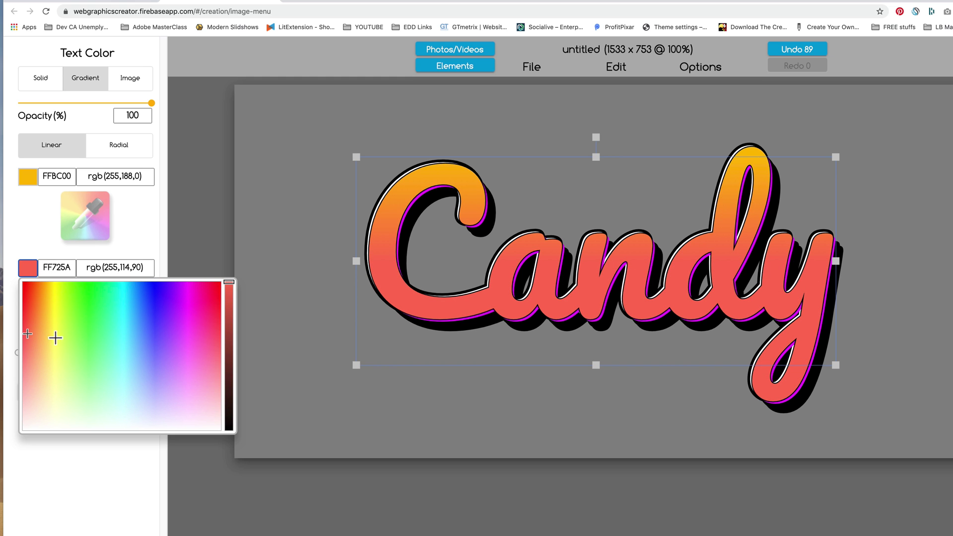
{"action": "left_click", "coordinate": [285, 390]}
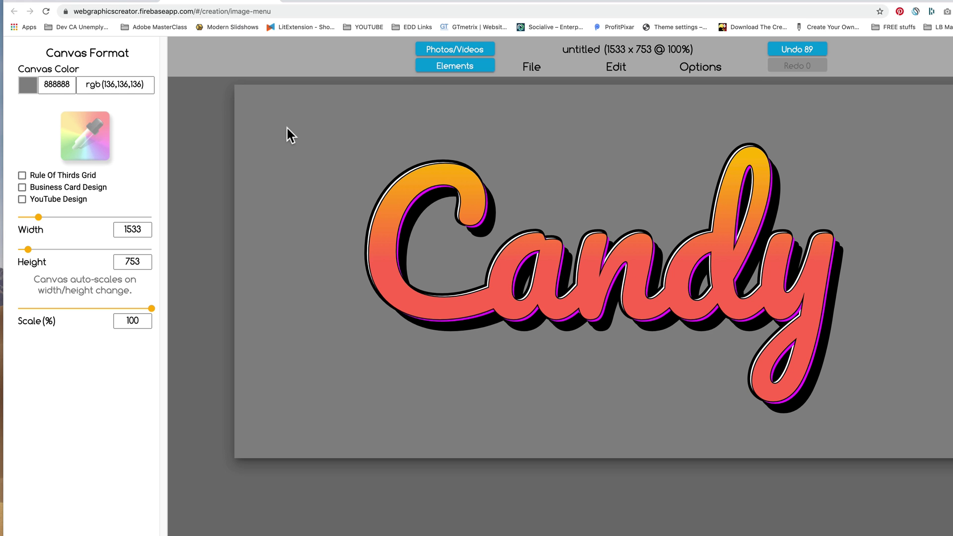
- Select all Candy layers, tilt them counter-clockwise, shrink them and shift them down-right
{"action": "left_click_drag", "start_coordinate": [287, 128], "coordinate": [901, 416]}
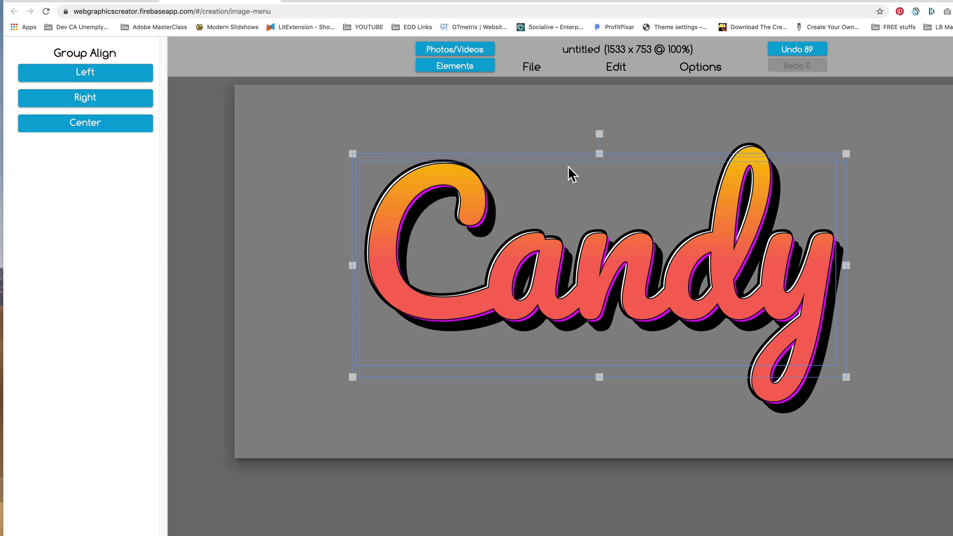
{"action": "left_click_drag", "start_coordinate": [598, 132], "coordinate": [575, 145]}
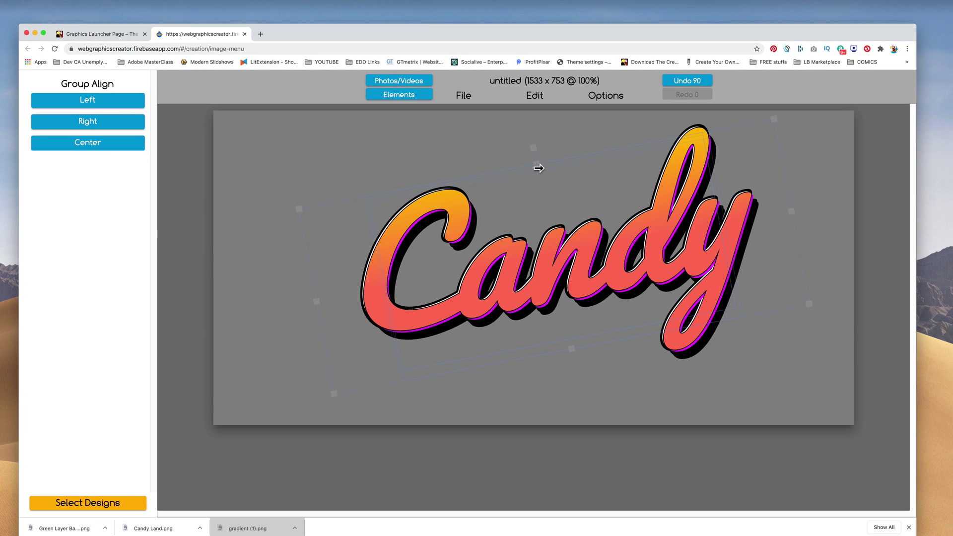
{"action": "left_click_drag", "start_coordinate": [539, 168], "coordinate": [537, 166]}
{"action": "left_click_drag", "start_coordinate": [331, 396], "coordinate": [437, 300]}
{"action": "left_click_drag", "start_coordinate": [599, 249], "coordinate": [599, 324]}
{"action": "mouse_move", "coordinate": [595, 214]}
{"action": "left_mouse_down"}
{"action": "mouse_move", "coordinate": [597, 204]}
{"action": "mouse_move", "coordinate": [607, 227]}
{"action": "left_mouse_up"}
- Try a sprinkles photo as a full-canvas background behind Candy, then delete it
{"action": "left_click", "coordinate": [359, 352]}
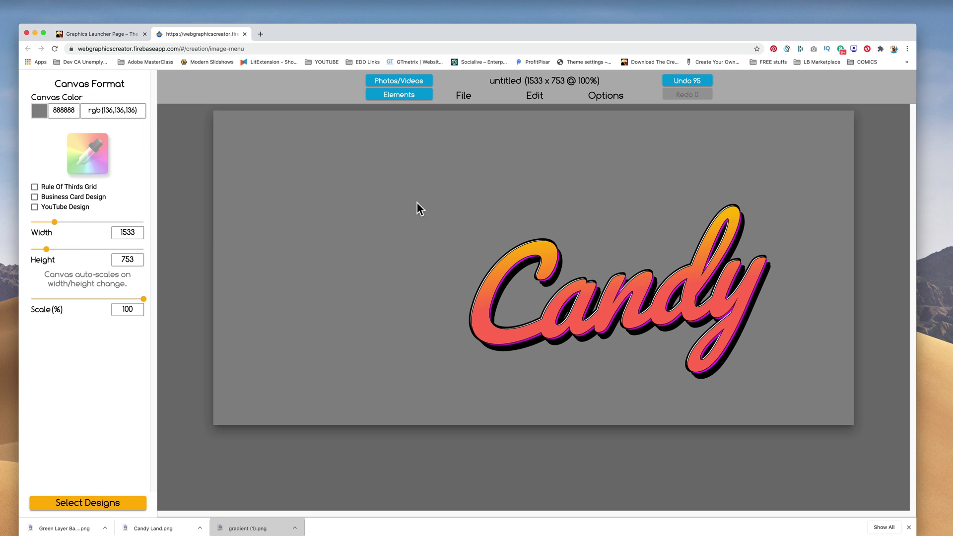
{"action": "left_click", "coordinate": [397, 82]}
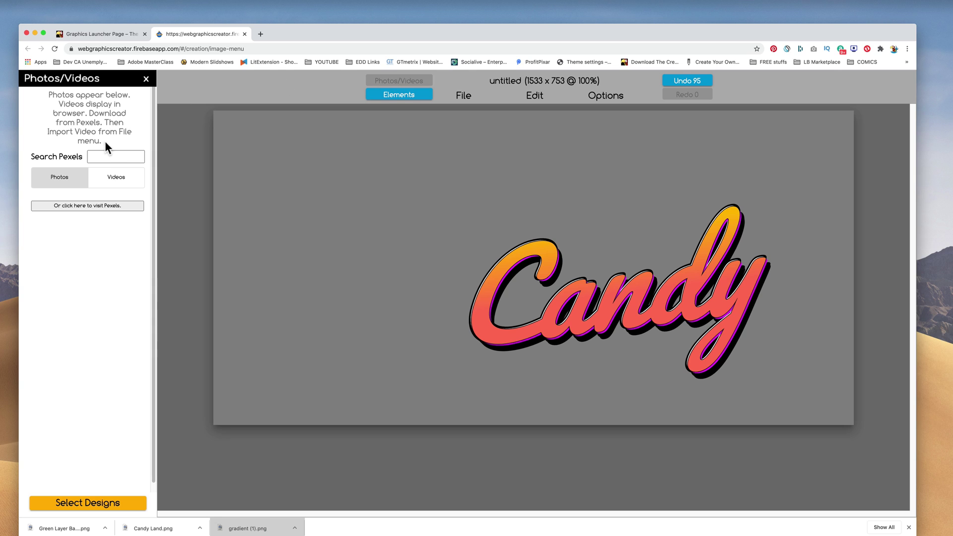
{"action": "left_click", "coordinate": [107, 158]}
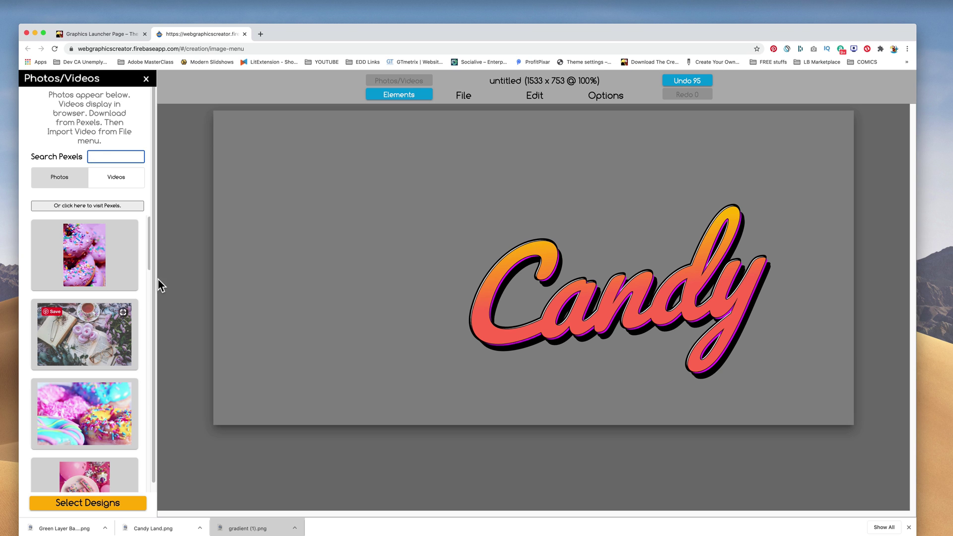
{"action": "left_click_drag", "start_coordinate": [148, 255], "coordinate": [123, 415]}
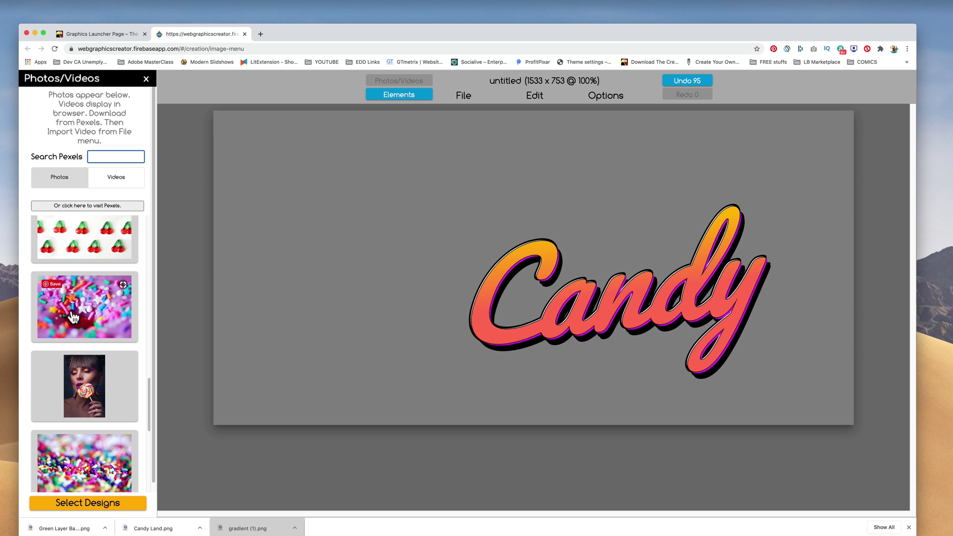
{"action": "left_click_drag", "start_coordinate": [75, 317], "coordinate": [361, 192]}
{"action": "left_click_drag", "start_coordinate": [485, 297], "coordinate": [312, 236]}
{"action": "left_click_drag", "start_coordinate": [529, 322], "coordinate": [854, 425]}
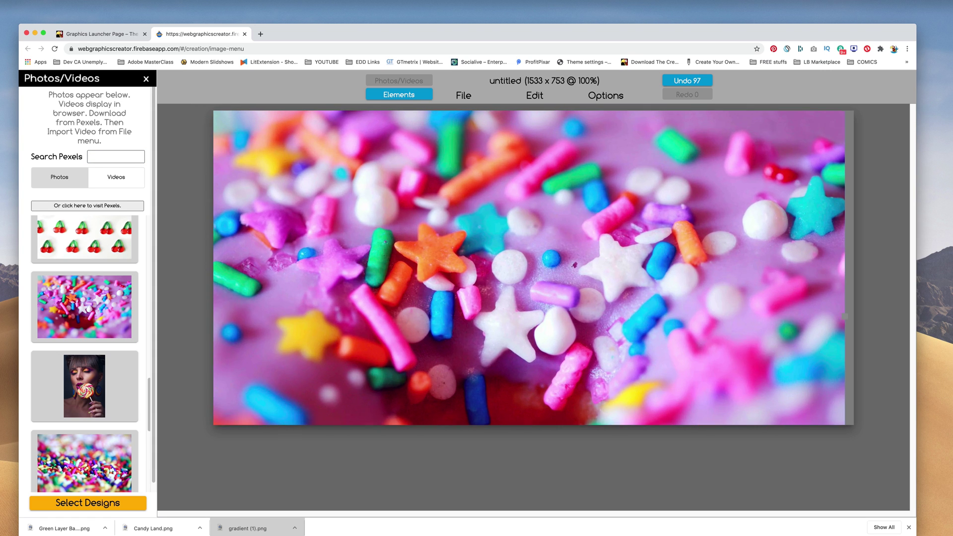
{"action": "left_click", "coordinate": [607, 96]}
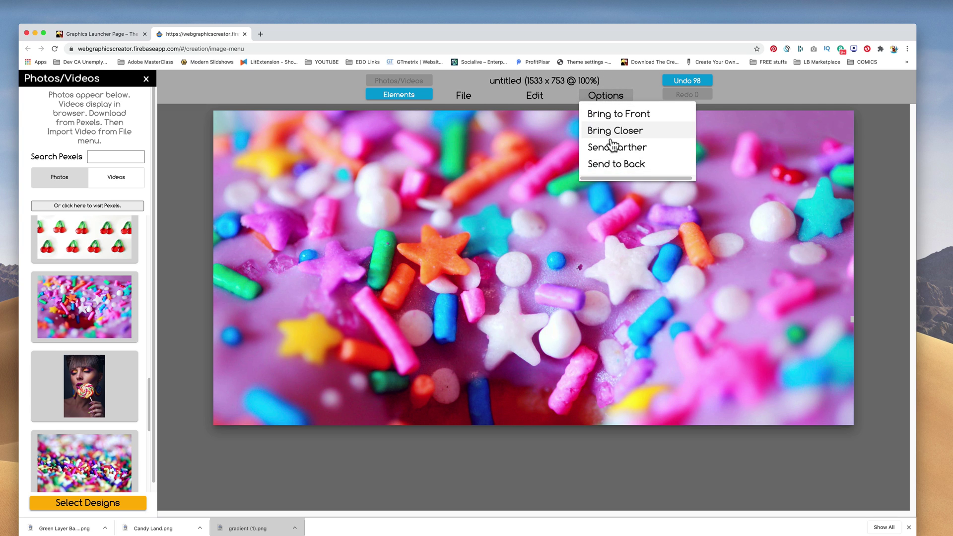
{"action": "left_click", "coordinate": [613, 164]}
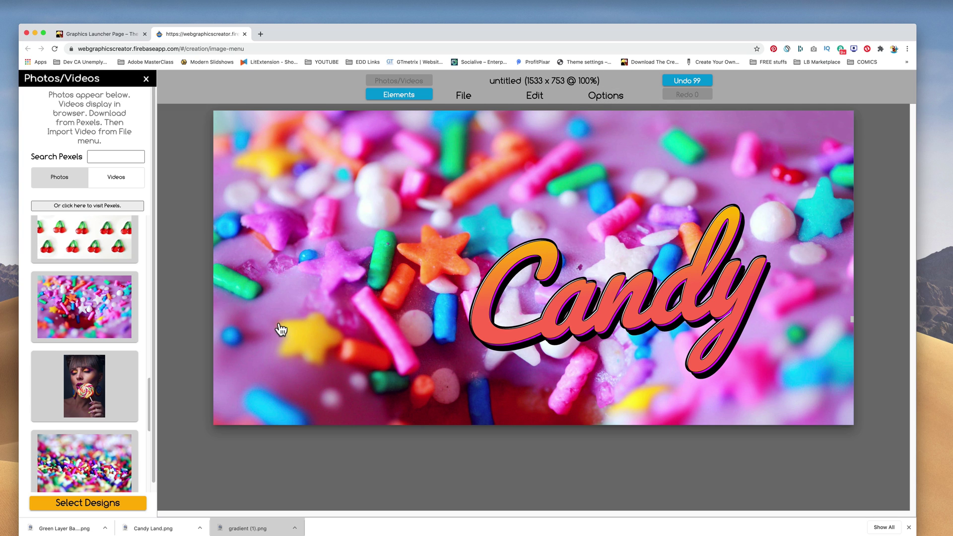
{"action": "left_click_drag", "start_coordinate": [348, 312], "coordinate": [330, 283]}
{"action": "key", "text": "Delete"}
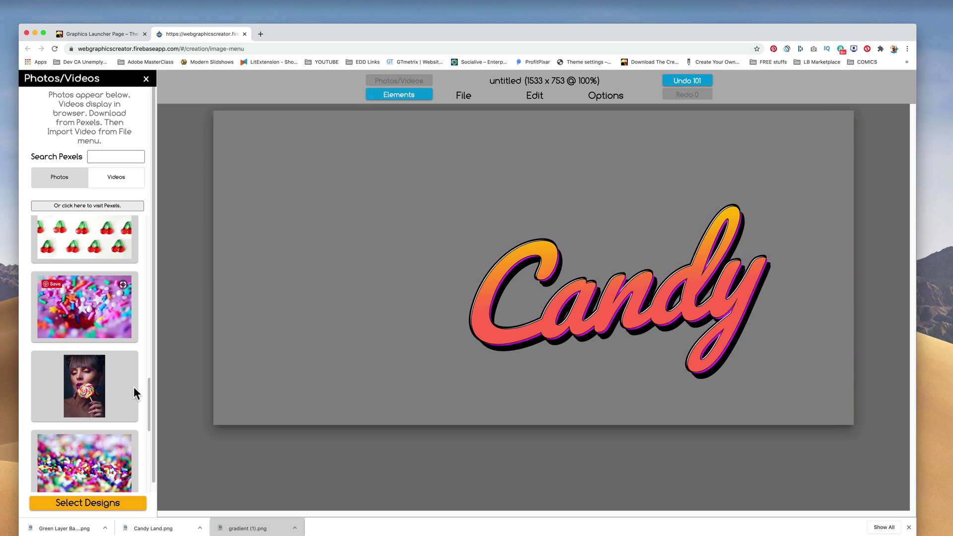
- Stretch the cinnamon photo across the canvas and send it behind the Candy text
{"action": "left_click_drag", "start_coordinate": [148, 394], "coordinate": [142, 535]}
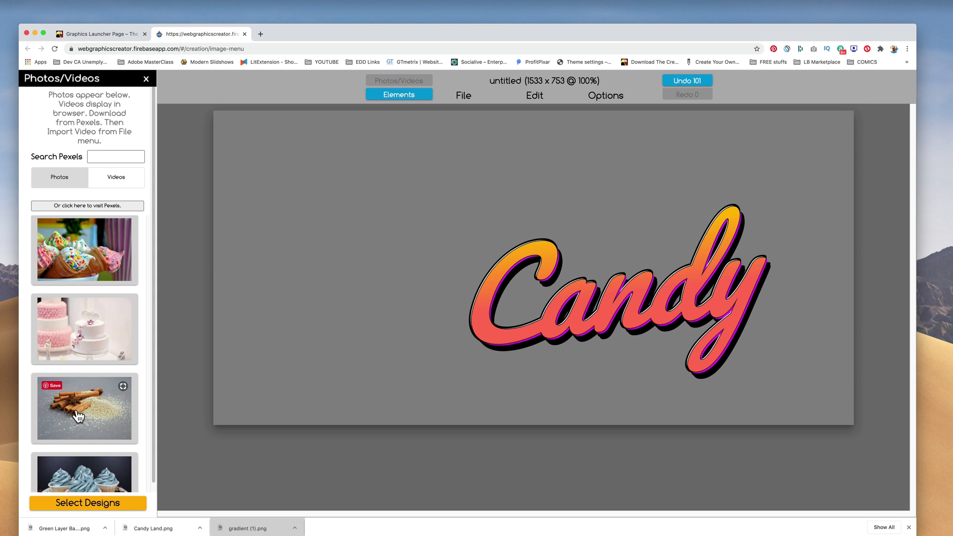
{"action": "left_click_drag", "start_coordinate": [77, 416], "coordinate": [356, 193]}
{"action": "left_click_drag", "start_coordinate": [420, 253], "coordinate": [310, 198]}
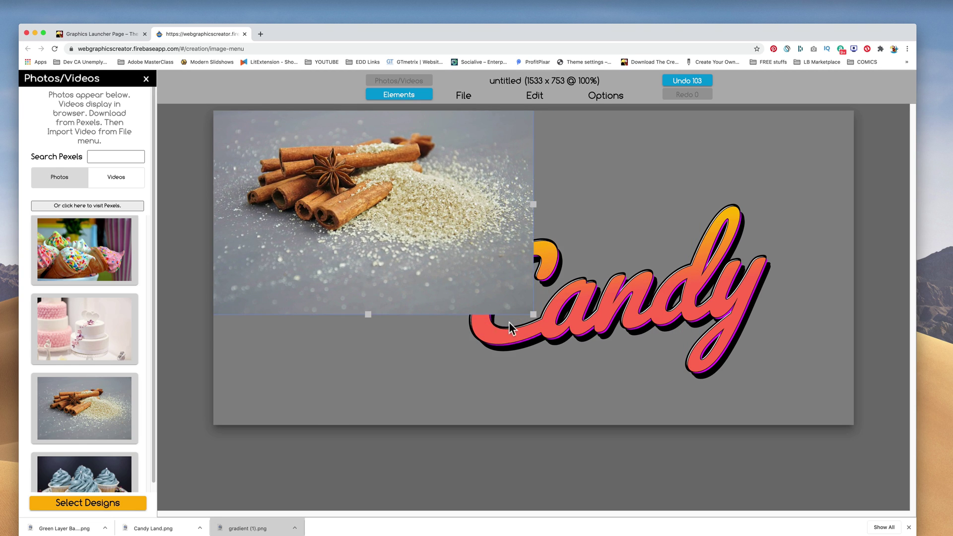
{"action": "left_click_drag", "start_coordinate": [534, 314], "coordinate": [851, 510]}
{"action": "left_click", "coordinate": [607, 97]}
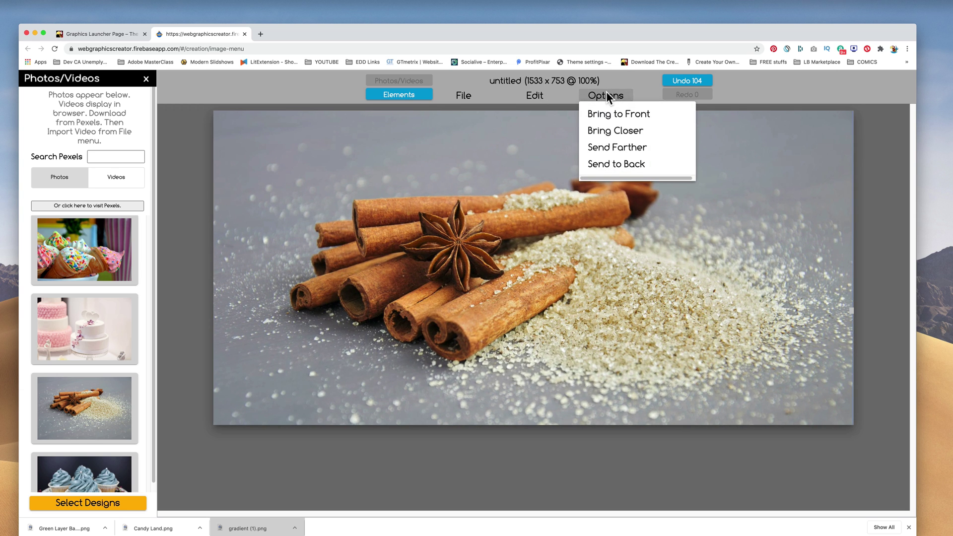
{"action": "left_click", "coordinate": [606, 165]}
{"action": "left_click_drag", "start_coordinate": [398, 245], "coordinate": [339, 314]}
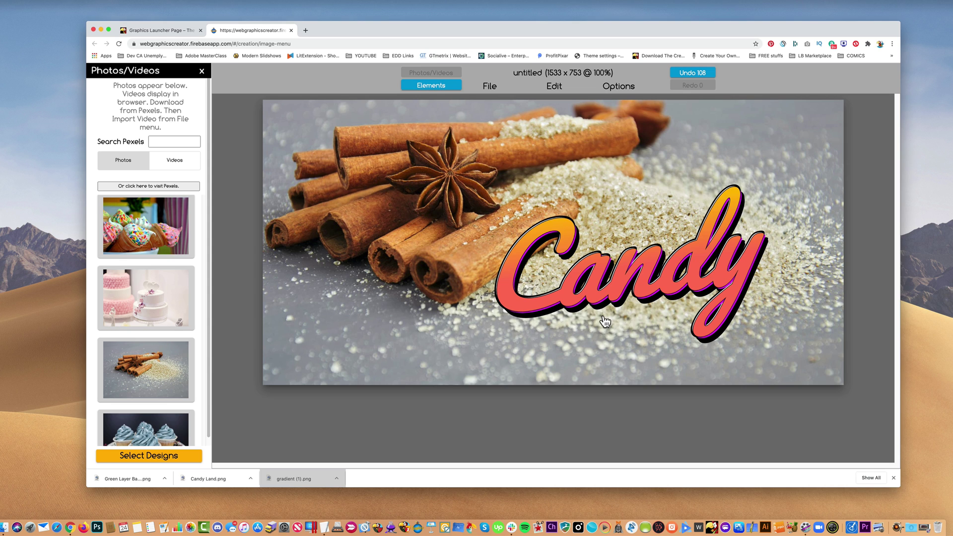
- Add a new text placeholder styled like Candy and retype it as 'Land'
{"action": "left_click", "coordinate": [202, 71]}
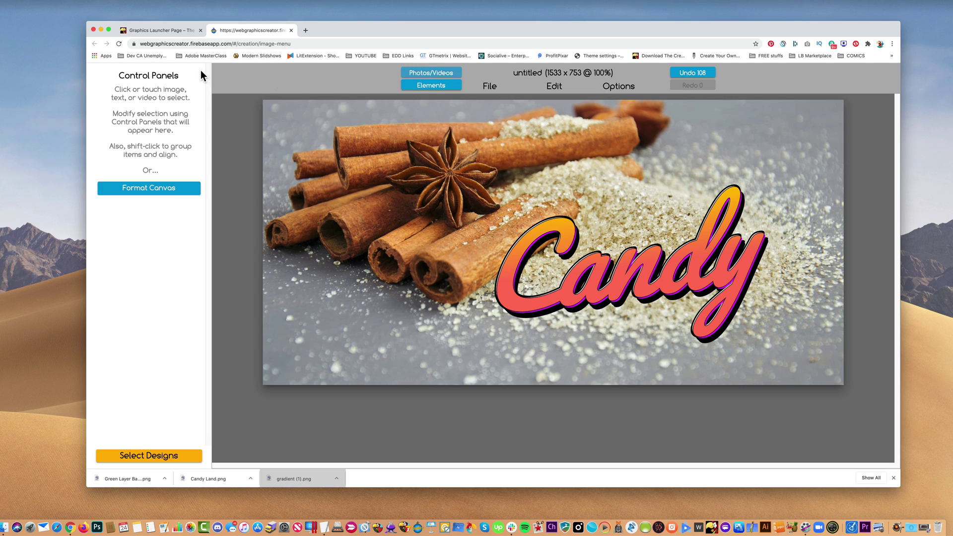
{"action": "left_click", "coordinate": [525, 309]}
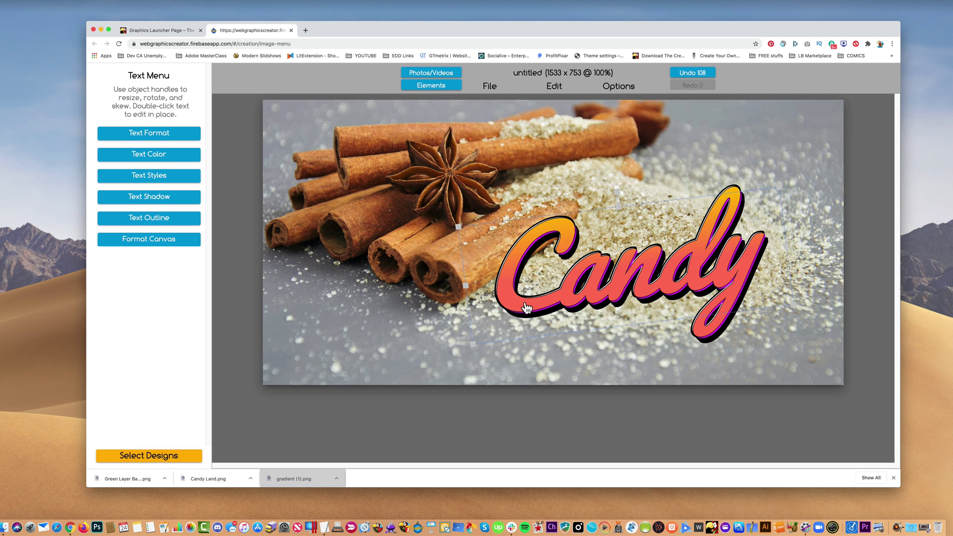
{"action": "left_click", "coordinate": [554, 87]}
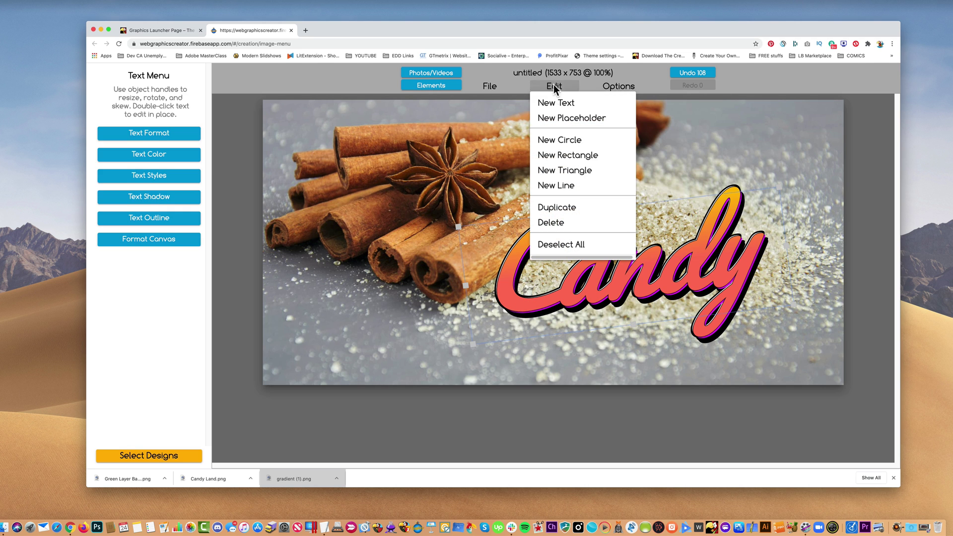
{"action": "left_click", "coordinate": [548, 117]}
{"action": "double_click", "coordinate": [498, 344]}
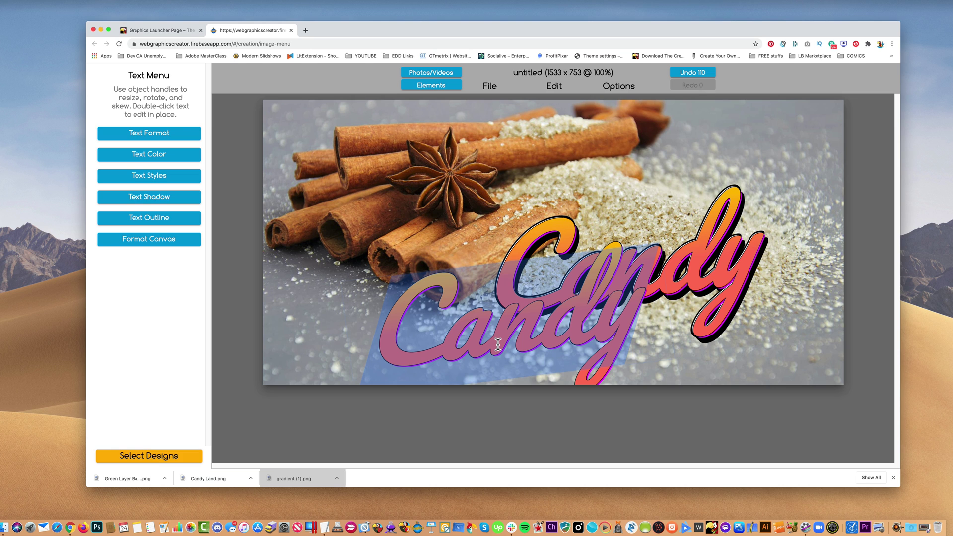
{"action": "type", "text": "Land"}
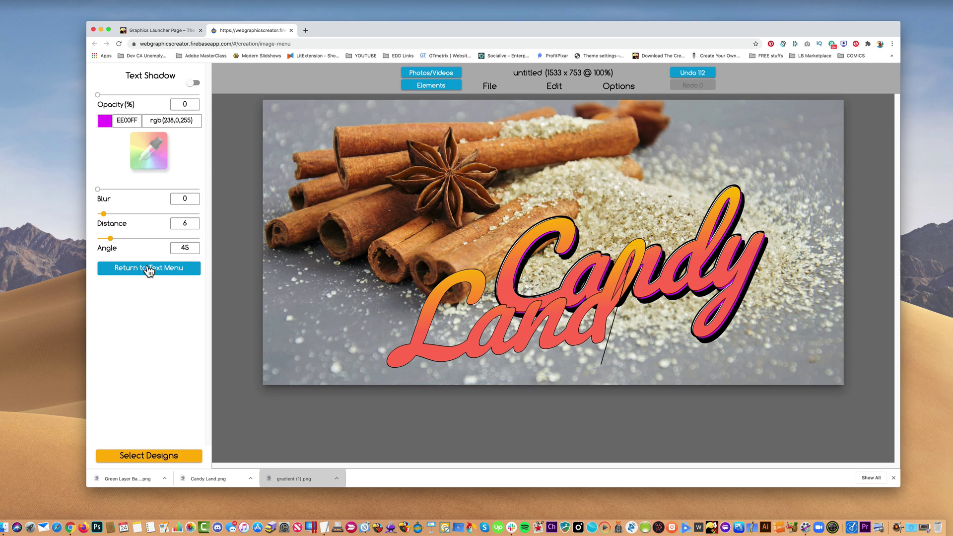
- Make Land solid yellow-green, place it beneath Candy and enlarge it
{"action": "left_click", "coordinate": [149, 269]}
{"action": "left_click", "coordinate": [143, 155]}
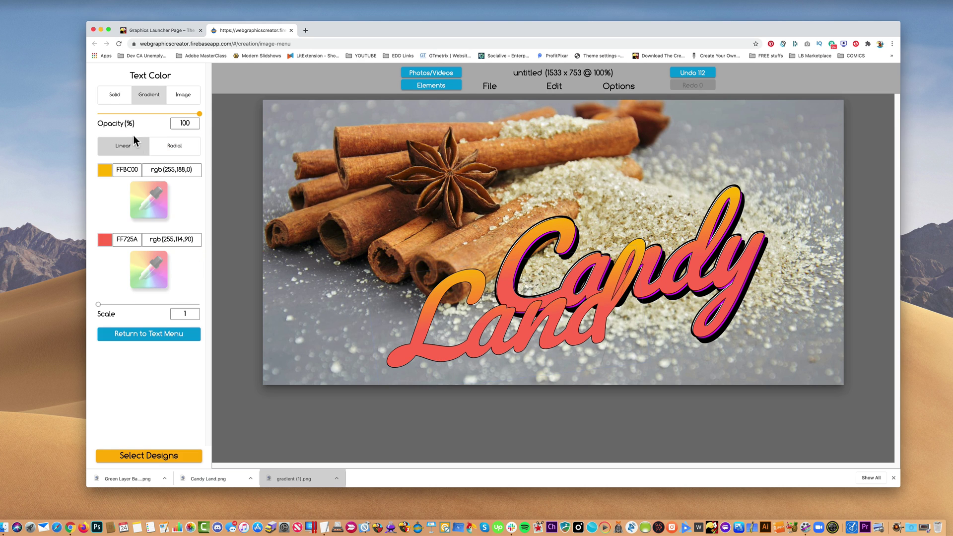
{"action": "left_click", "coordinate": [121, 97]}
{"action": "left_click", "coordinate": [105, 195]}
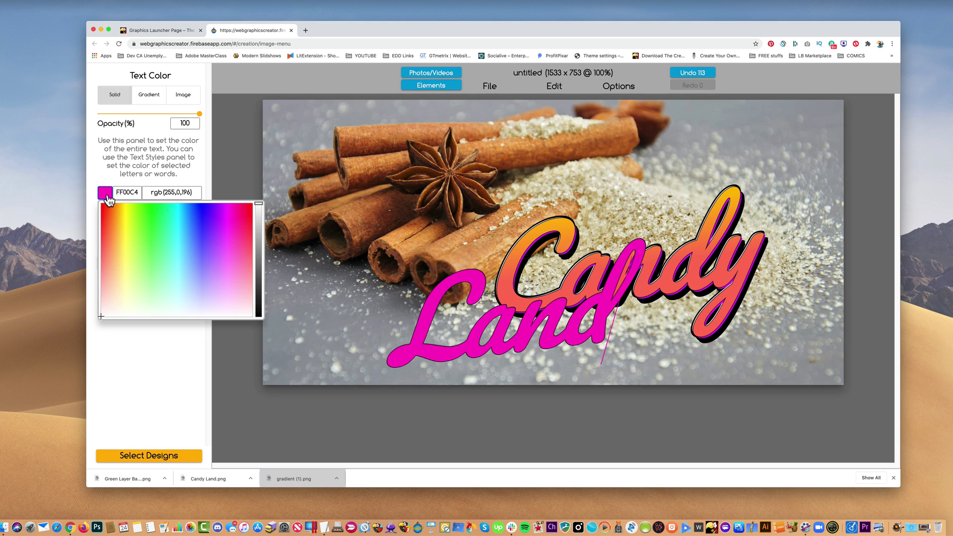
{"action": "left_click", "coordinate": [142, 225]}
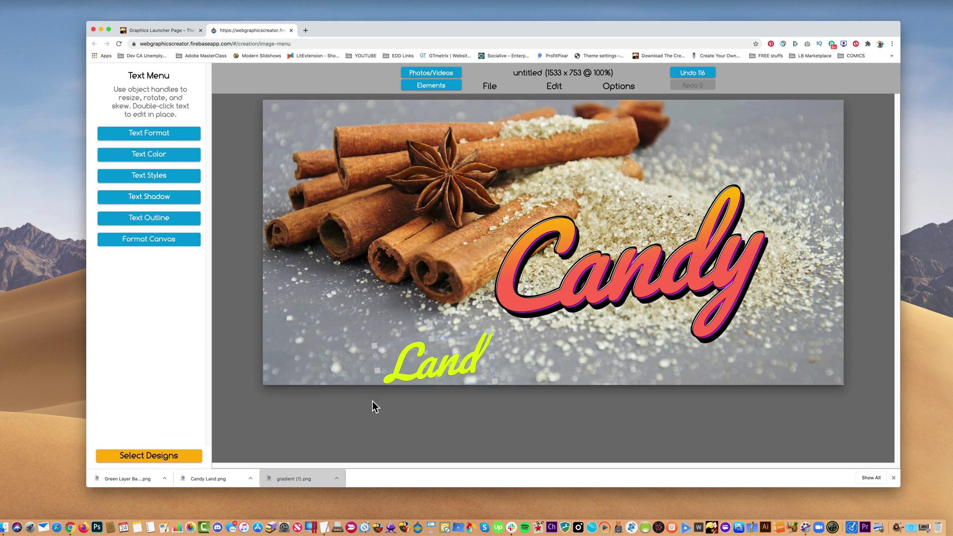
{"action": "left_click_drag", "start_coordinate": [454, 375], "coordinate": [621, 333]}
{"action": "left_click_drag", "start_coordinate": [565, 355], "coordinate": [538, 363]}
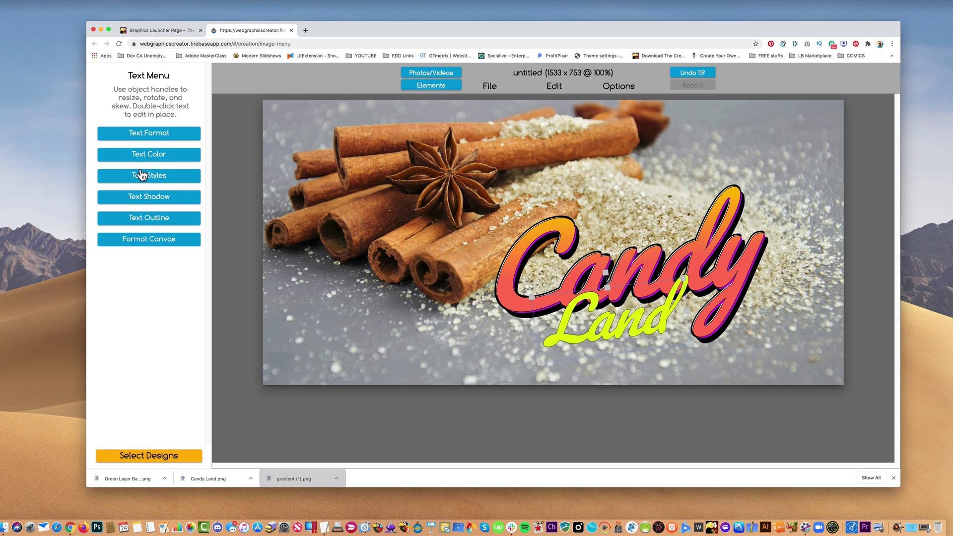
- Give Land a black 000000 shadow at distance 10
{"action": "left_click", "coordinate": [142, 198]}
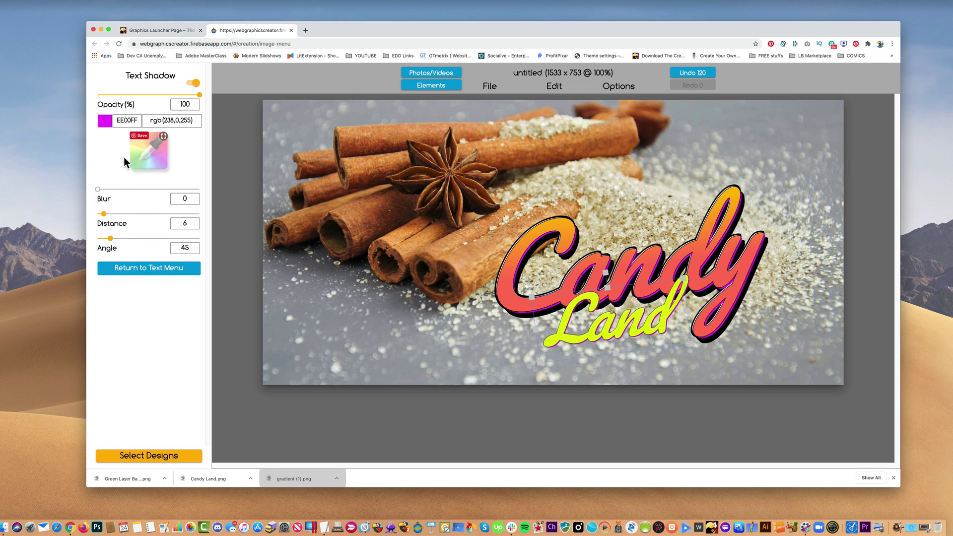
{"action": "left_click", "coordinate": [137, 138]}
{"action": "left_click_drag", "start_coordinate": [258, 187], "coordinate": [258, 245]}
{"action": "left_click", "coordinate": [165, 309]}
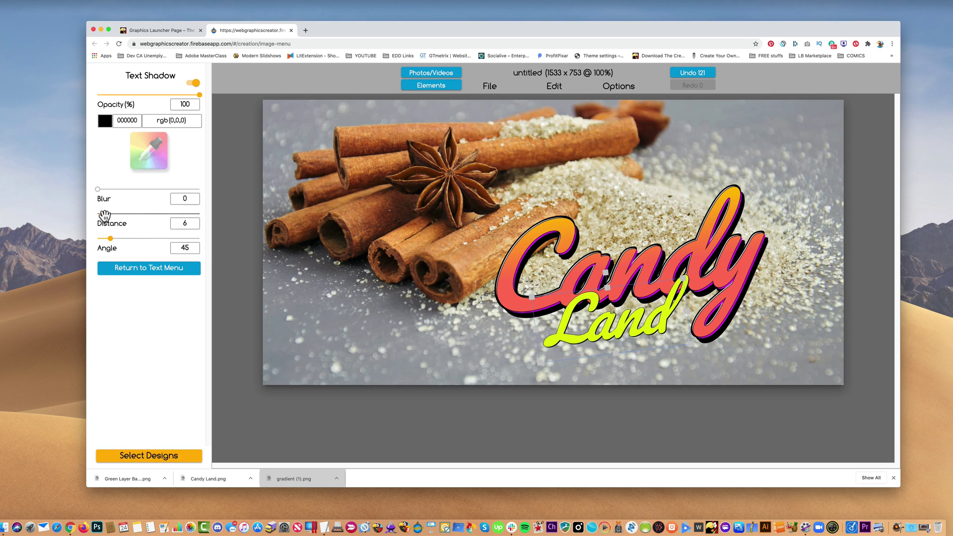
{"action": "left_click_drag", "start_coordinate": [105, 215], "coordinate": [109, 215]}
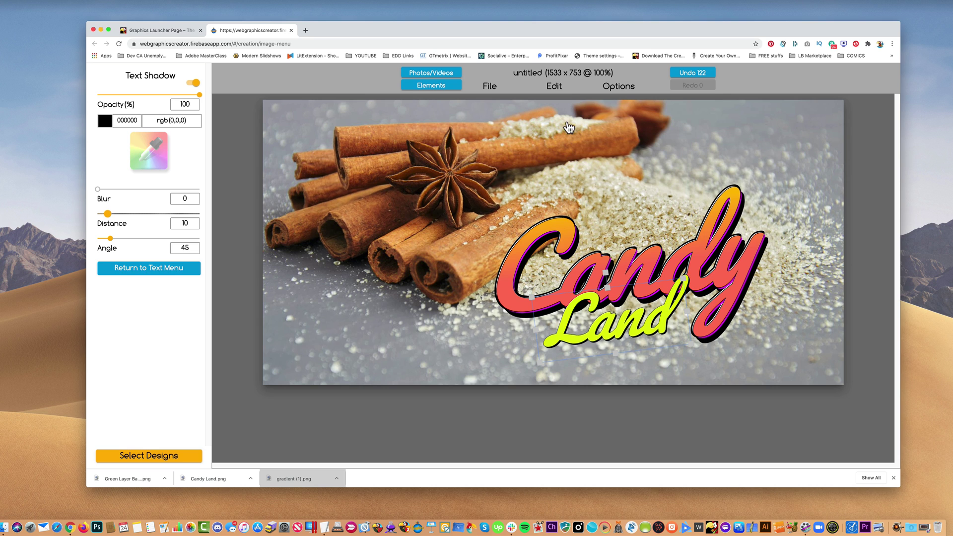
- Duplicate the Land text as a '!' and place it, scaled up, after Candy
{"action": "left_click", "coordinate": [552, 88]}
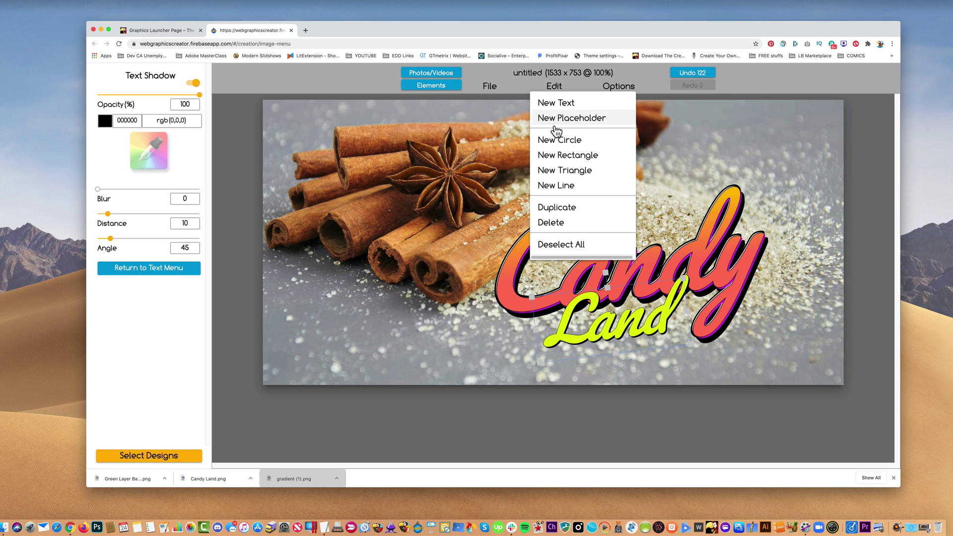
{"action": "left_click", "coordinate": [564, 207]}
{"action": "left_click_drag", "start_coordinate": [640, 336], "coordinate": [471, 297]}
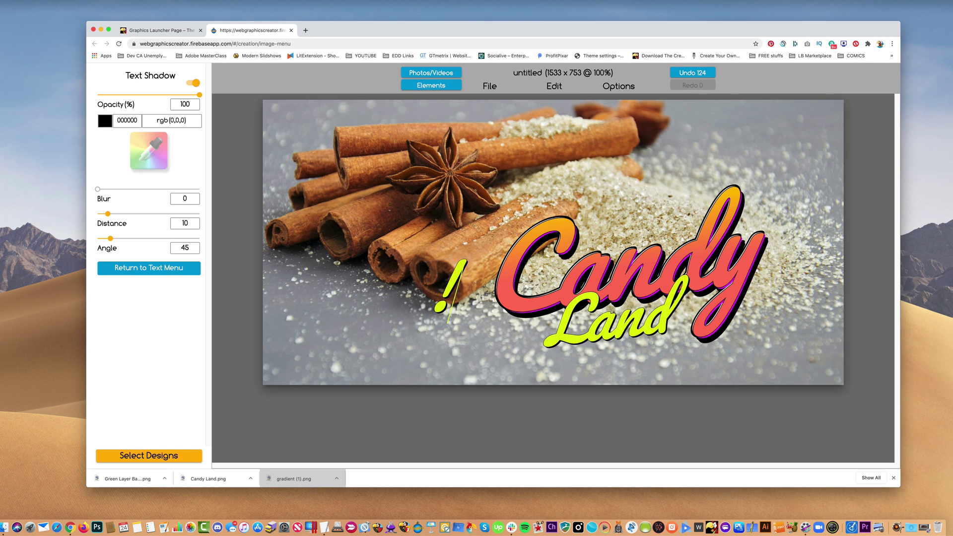
{"action": "left_click", "coordinate": [399, 338]}
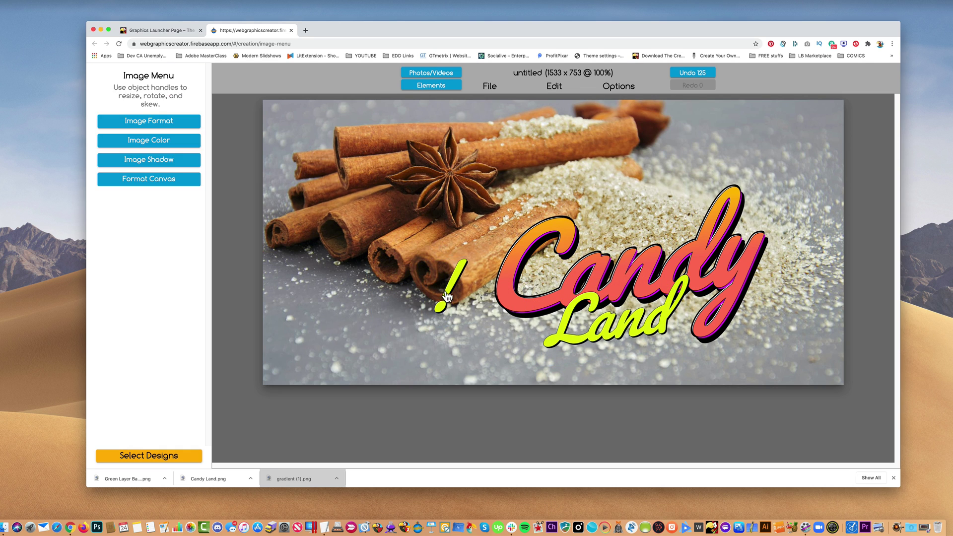
{"action": "left_click_drag", "start_coordinate": [448, 296], "coordinate": [798, 217]}
{"action": "left_click_drag", "start_coordinate": [777, 252], "coordinate": [710, 422]}
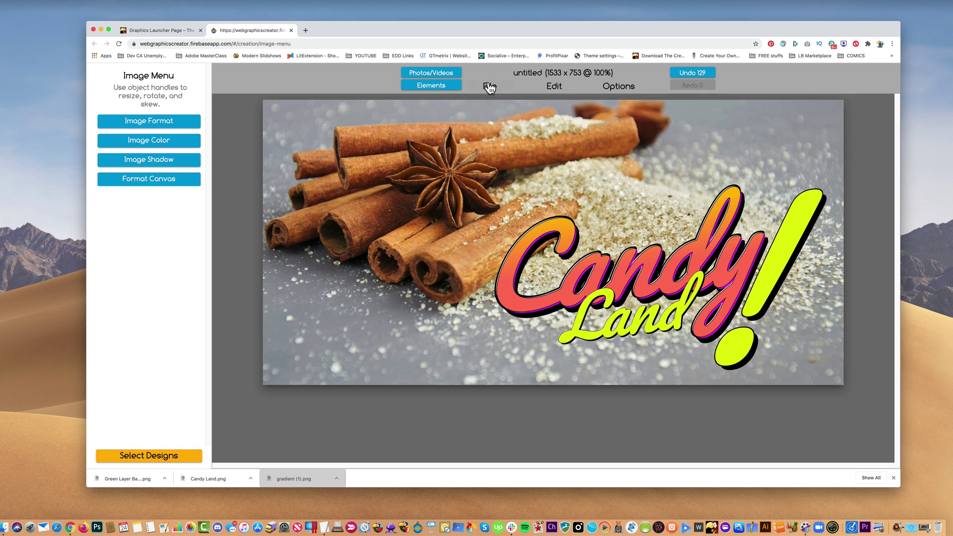
{"action": "left_click", "coordinate": [489, 84]}
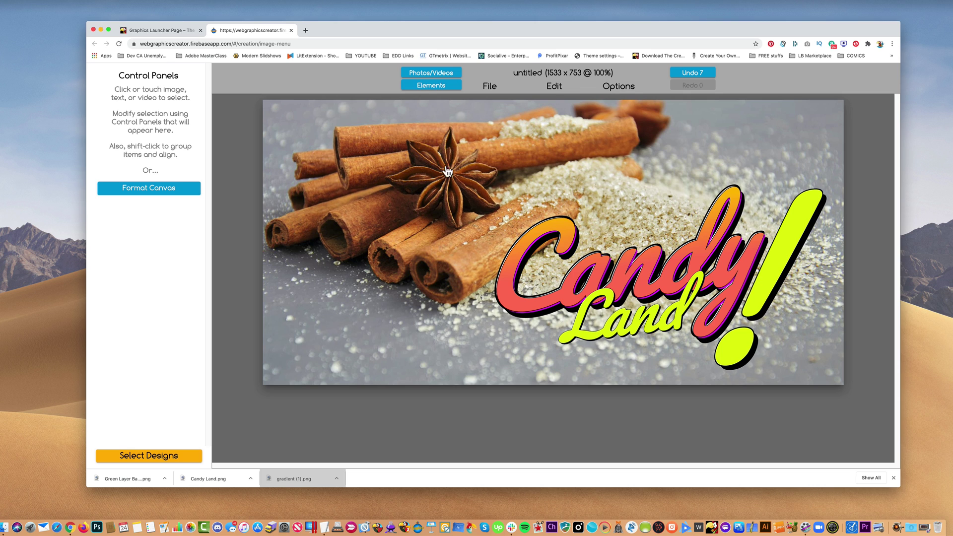
- Stretch a dolphin photo over the canvas, send it to back and delete the cinnamon photo
{"action": "left_click", "coordinate": [427, 74]}
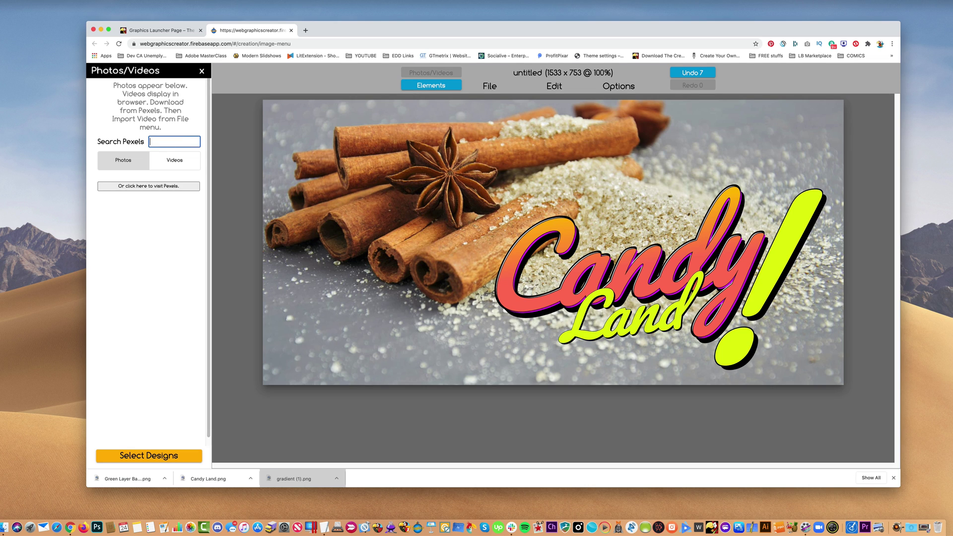
{"action": "scroll", "coordinate": [153, 311], "scroll_direction": "down", "scroll_amount": 3}
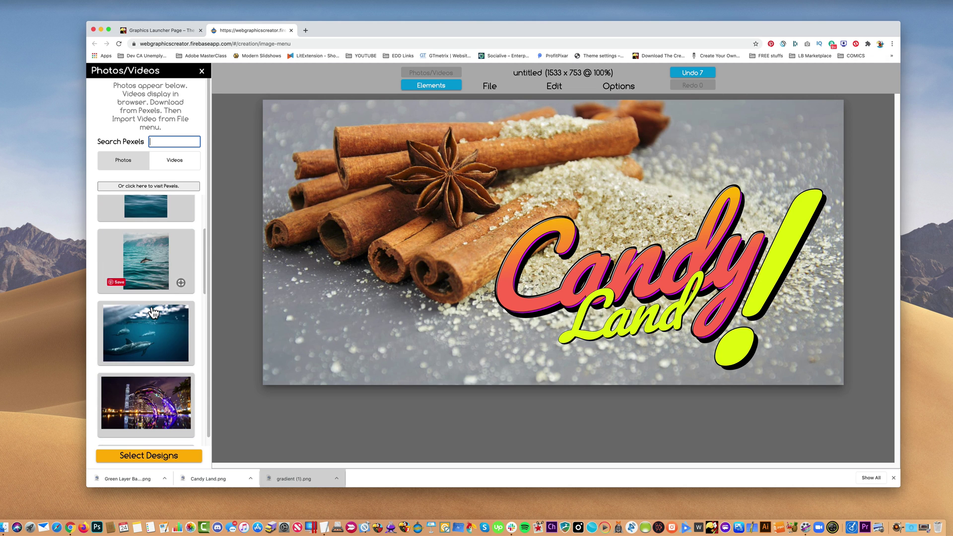
{"action": "left_click_drag", "start_coordinate": [177, 231], "coordinate": [546, 259]}
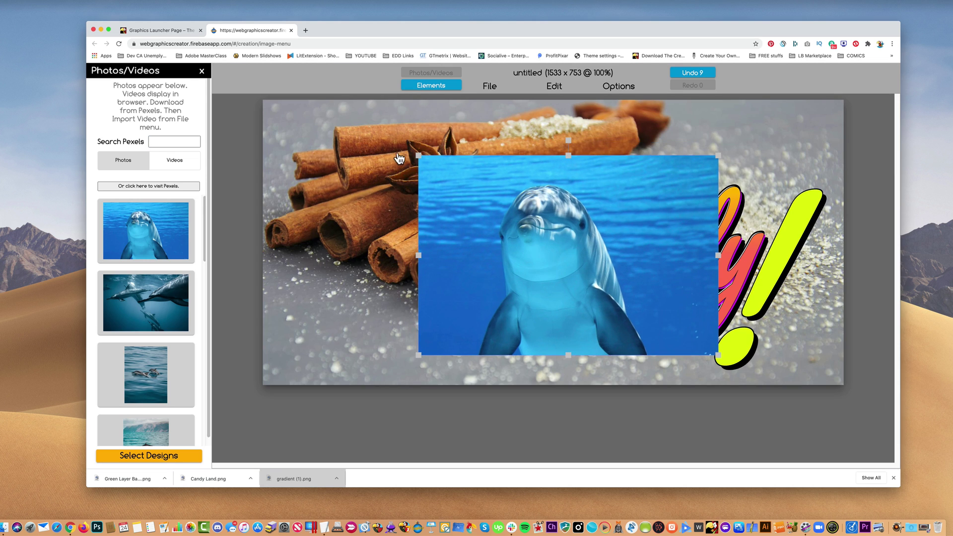
{"action": "left_click_drag", "start_coordinate": [417, 155], "coordinate": [263, 52]}
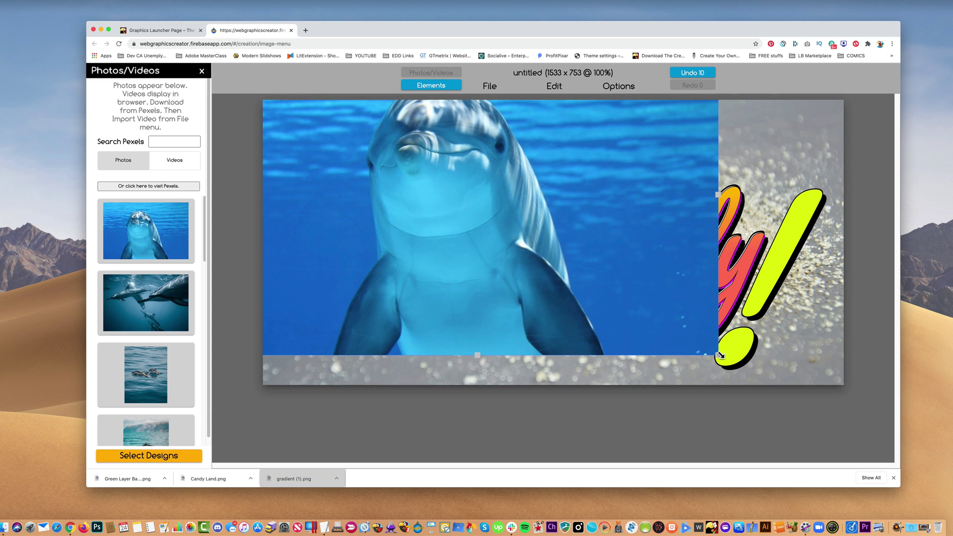
{"action": "left_click_drag", "start_coordinate": [720, 356], "coordinate": [936, 411]}
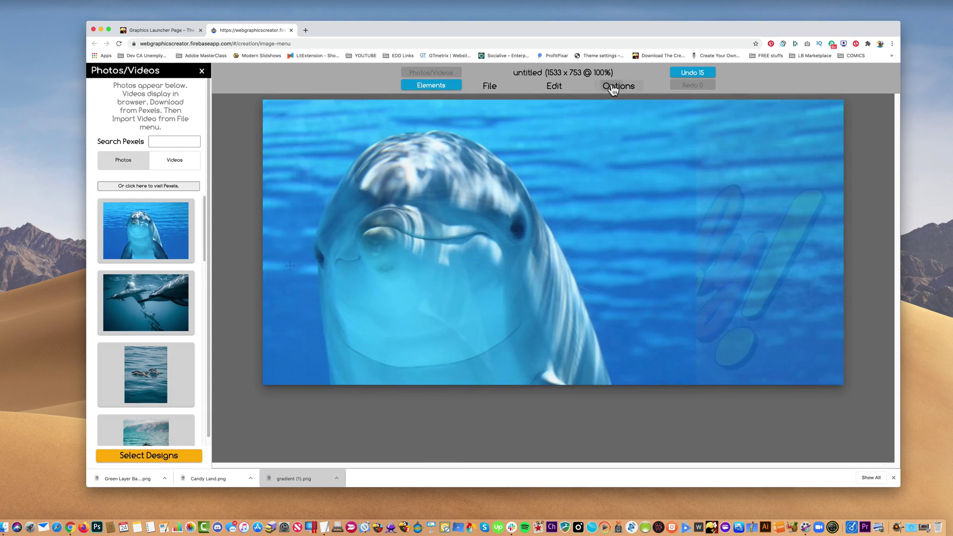
{"action": "left_click", "coordinate": [613, 87]}
{"action": "left_click", "coordinate": [619, 148]}
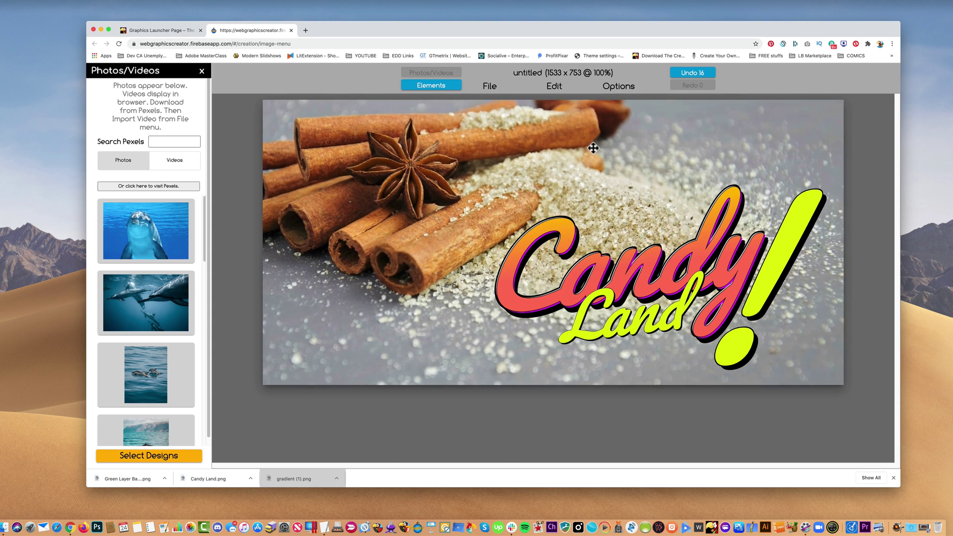
{"action": "left_click_drag", "start_coordinate": [588, 148], "coordinate": [566, 149]}
{"action": "key", "text": "Delete"}
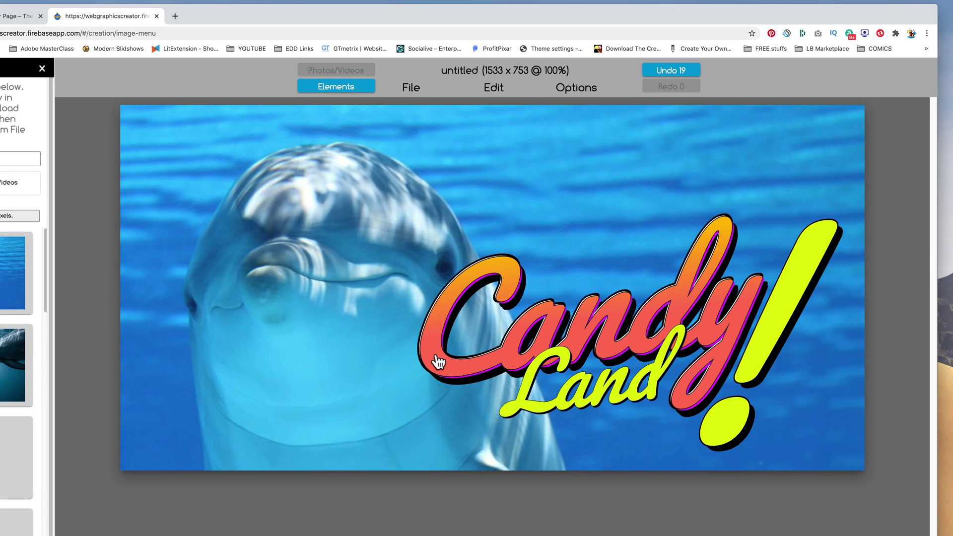
- Move the coloured Candy layer up and retype it as 'Dolphins'
{"action": "left_click_drag", "start_coordinate": [439, 363], "coordinate": [415, 259]}
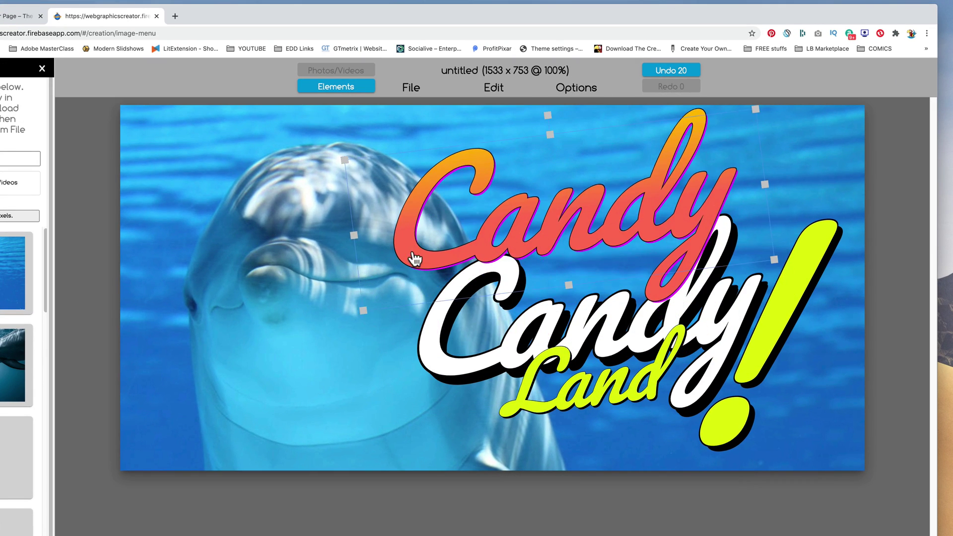
{"action": "double_click", "coordinate": [486, 240]}
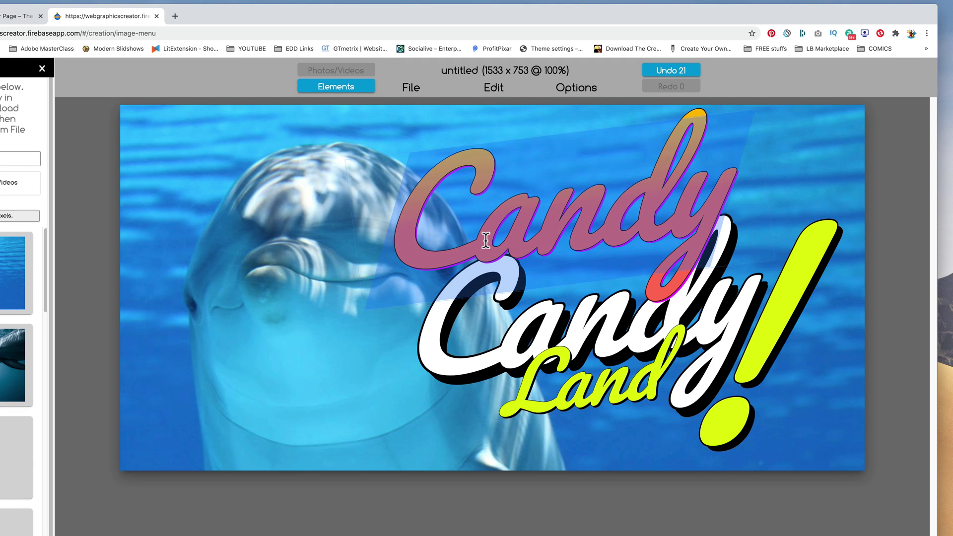
{"action": "type", "text": "Dolphi"}
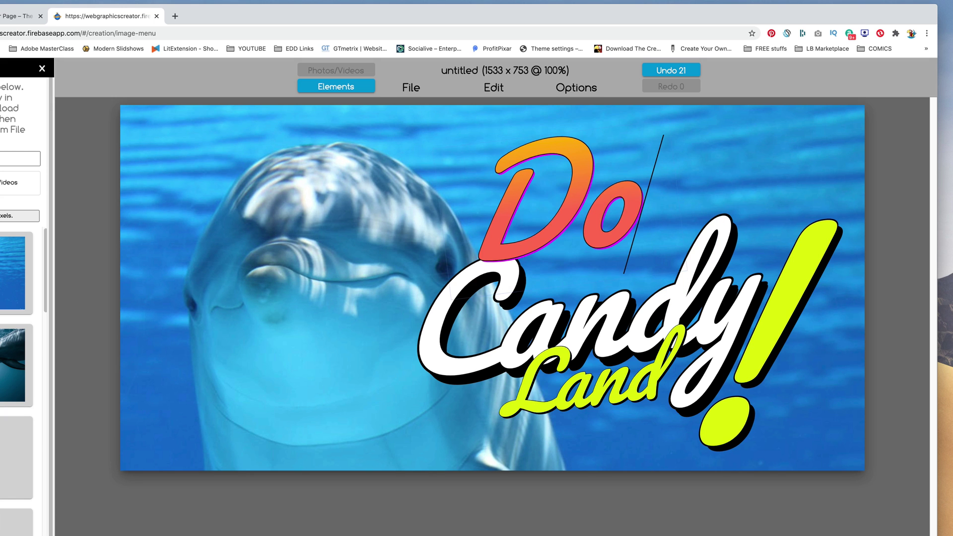
{"action": "type", "text": "ns"}
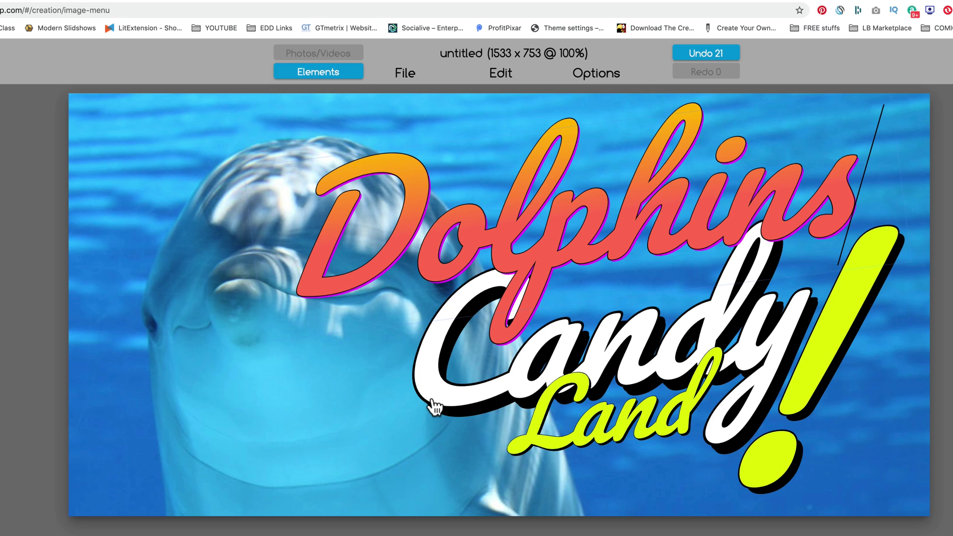
- Retype the underlying Candy copy as a white 'Dolphins' and move it right
{"action": "left_click_drag", "start_coordinate": [436, 404], "coordinate": [191, 393]}
{"action": "double_click", "coordinate": [189, 384]}
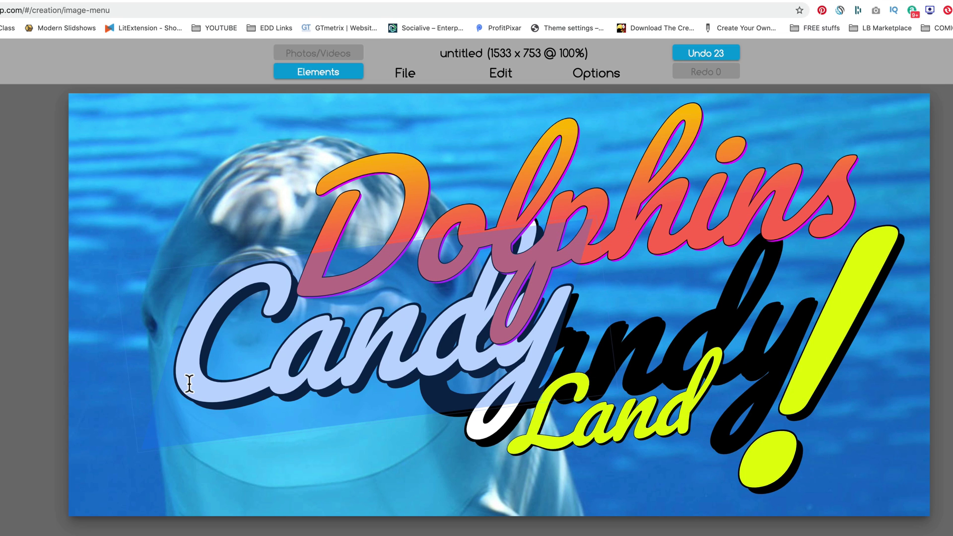
{"action": "type", "text": "Dolphins"}
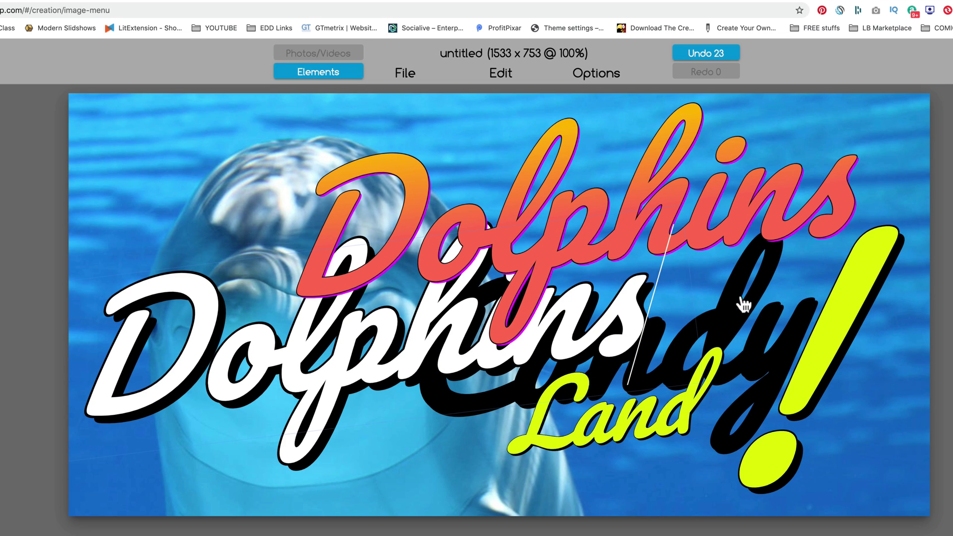
{"action": "left_click", "coordinate": [742, 303]}
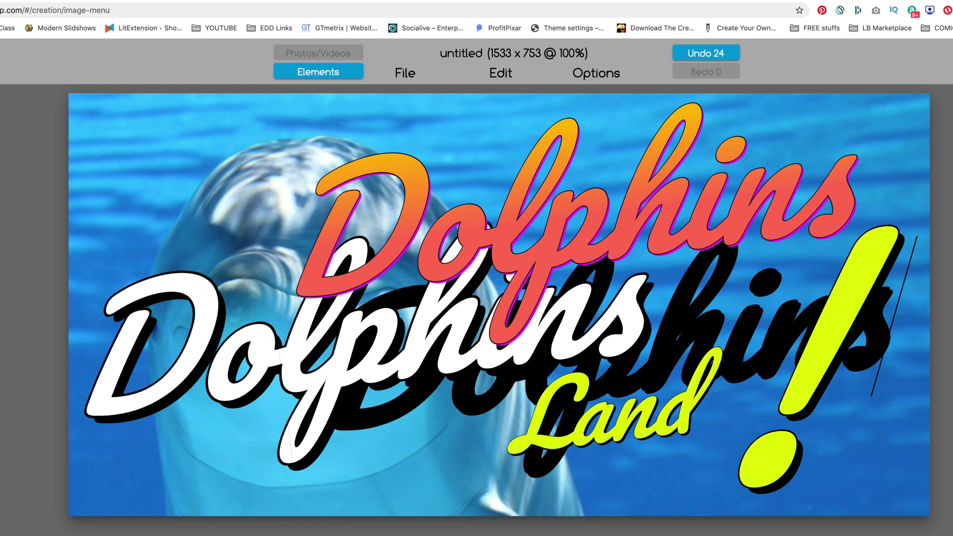
{"action": "left_click", "coordinate": [908, 468]}
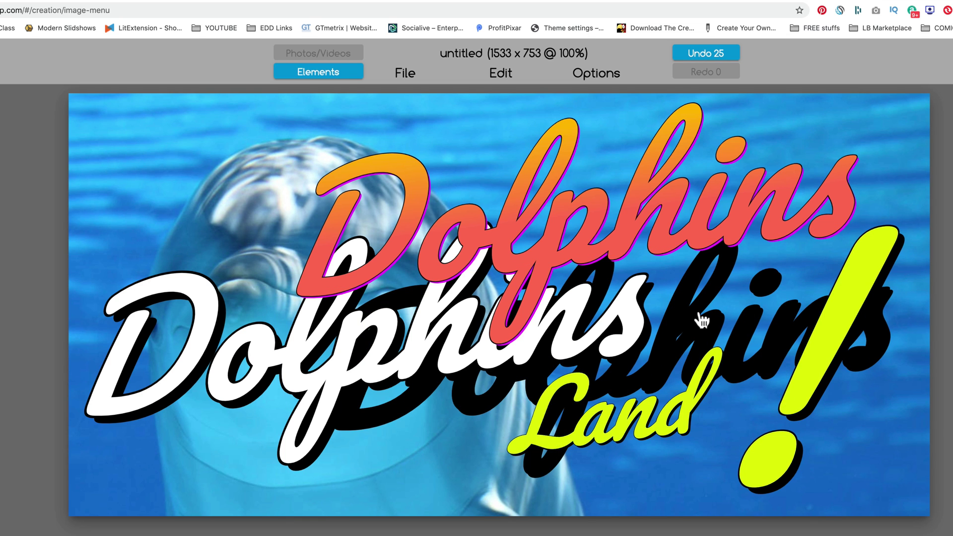
{"action": "left_click_drag", "start_coordinate": [643, 324], "coordinate": [875, 321]}
- Stack the gradient Dolphins over the white copy and make it solid cyan 00FFEE
{"action": "left_click_drag", "start_coordinate": [695, 207], "coordinate": [701, 315]}
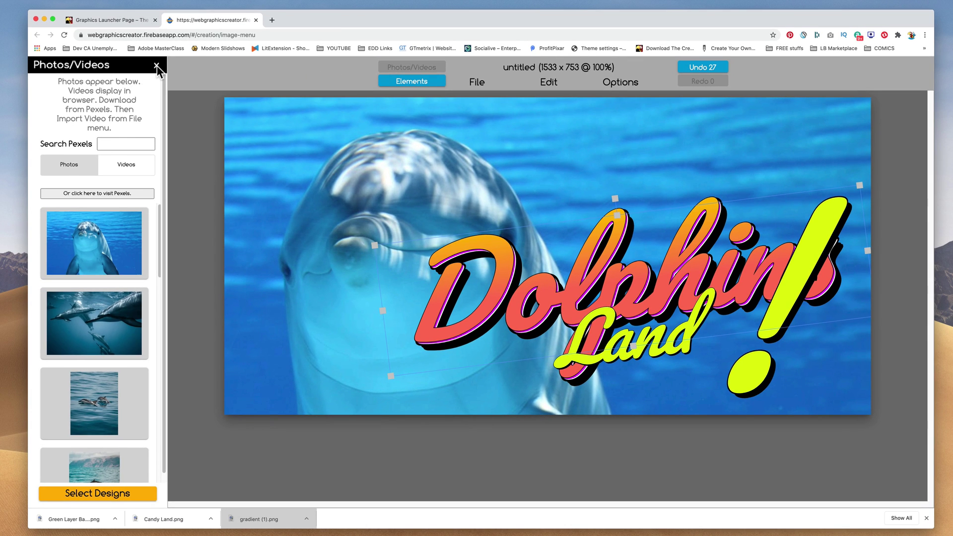
{"action": "left_click", "coordinate": [157, 66]}
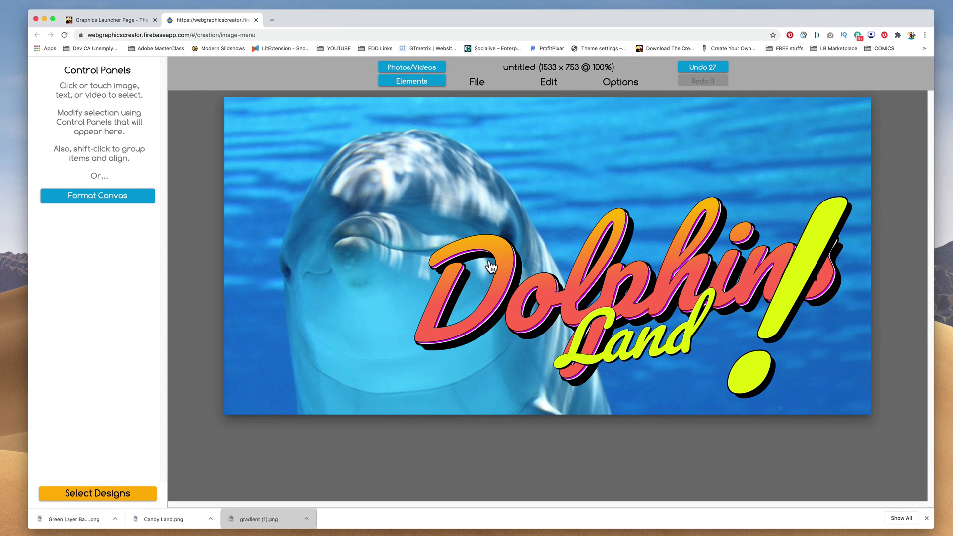
{"action": "left_click", "coordinate": [504, 272]}
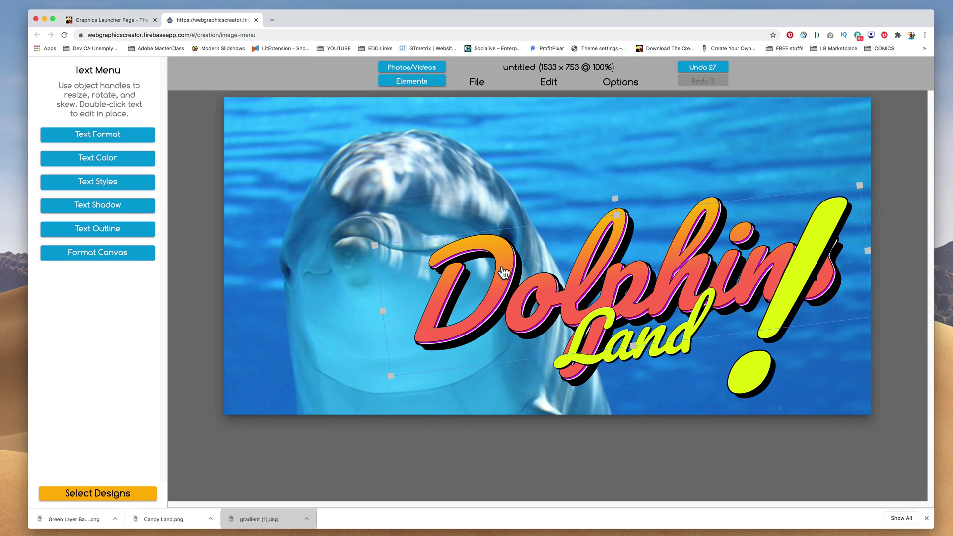
{"action": "left_click", "coordinate": [109, 160]}
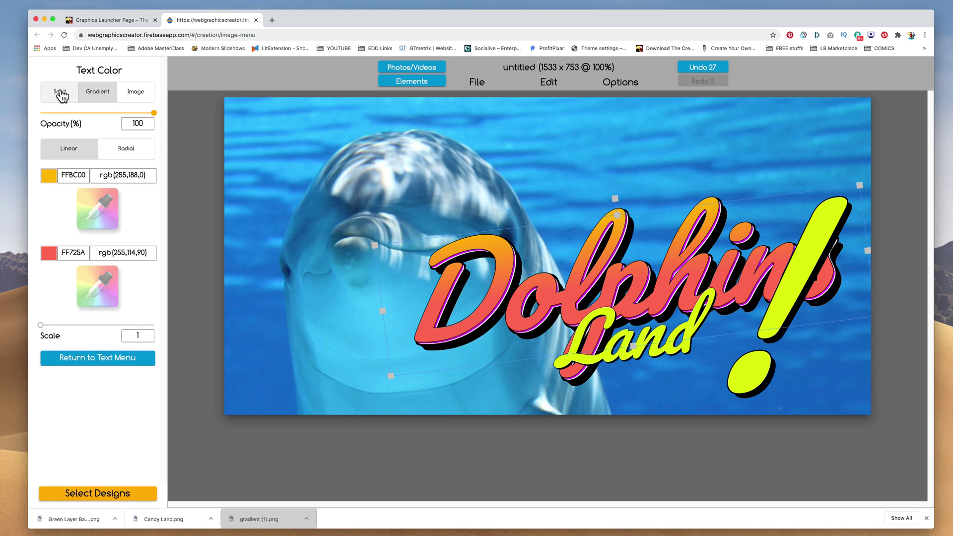
{"action": "left_click", "coordinate": [59, 93]}
{"action": "left_click", "coordinate": [56, 201]}
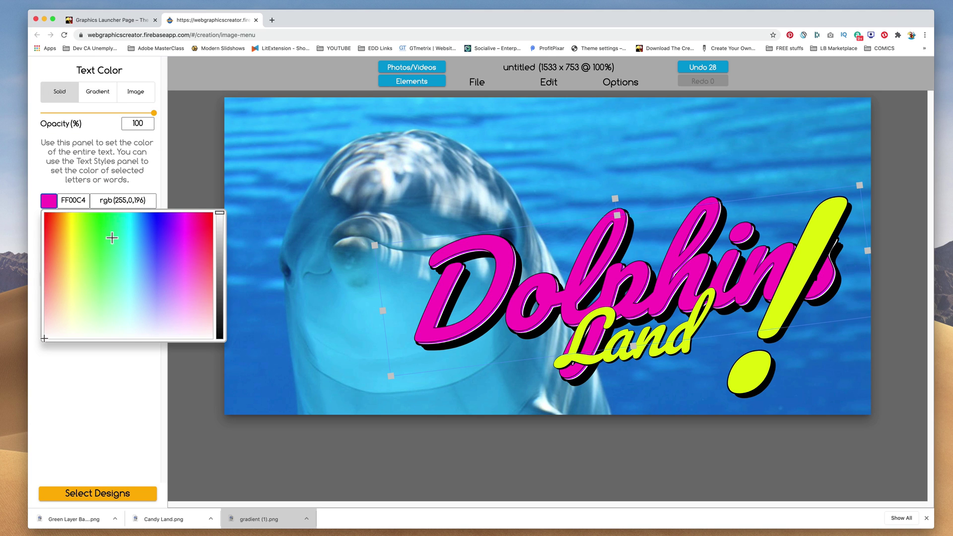
{"action": "mouse_move", "coordinate": [113, 238]}
{"action": "left_mouse_down"}
{"action": "mouse_move", "coordinate": [149, 228]}
{"action": "mouse_move", "coordinate": [126, 192]}
{"action": "left_mouse_up"}
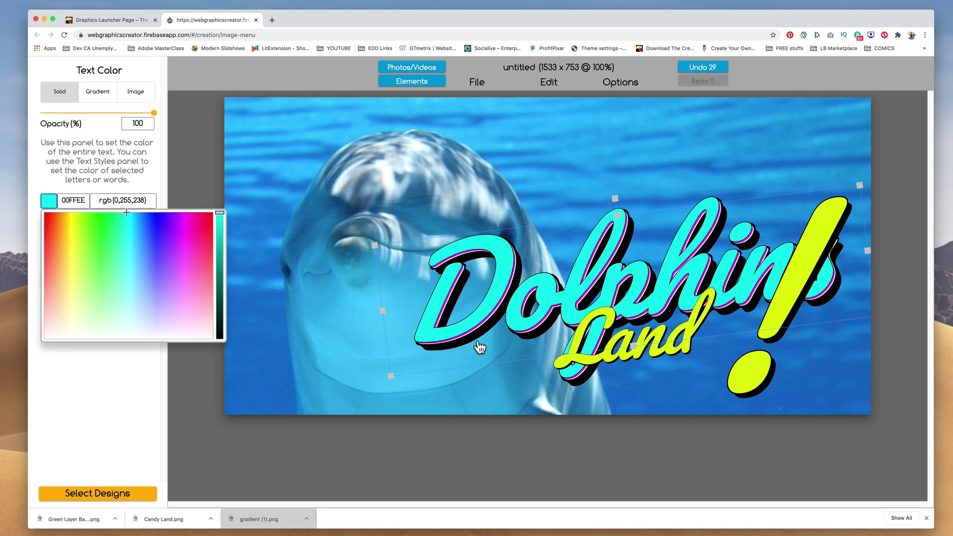
- Replace the word Land with 'Documentary'
{"action": "left_click_drag", "start_coordinate": [625, 365], "coordinate": [595, 392]}
{"action": "key", "text": "BackSpace"}
{"action": "key", "text": "BackSpace"}
{"action": "key", "text": "BackSpace"}
{"action": "key", "text": "BackSpace"}
{"action": "type", "text": "Documentary"}
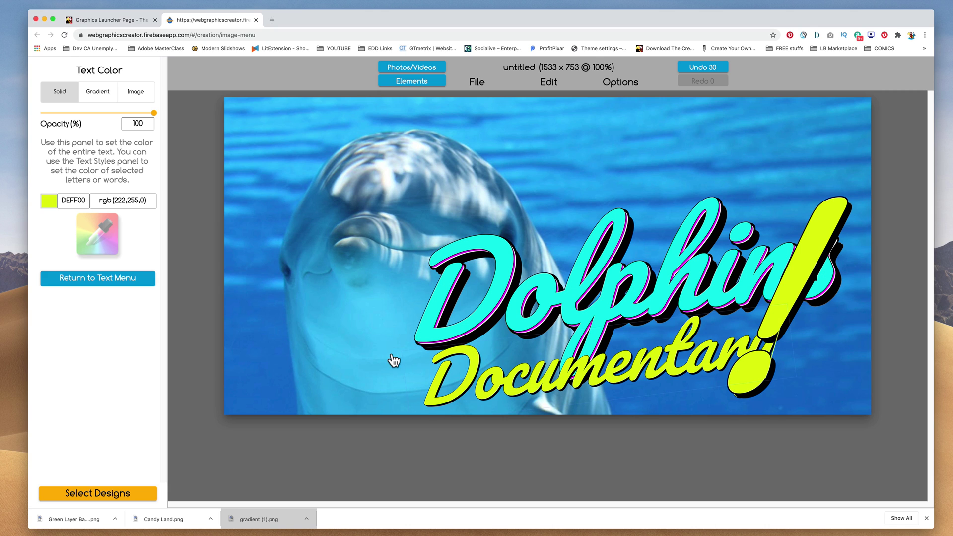
{"action": "left_click", "coordinate": [435, 380]}
{"action": "left_click", "coordinate": [441, 385]}
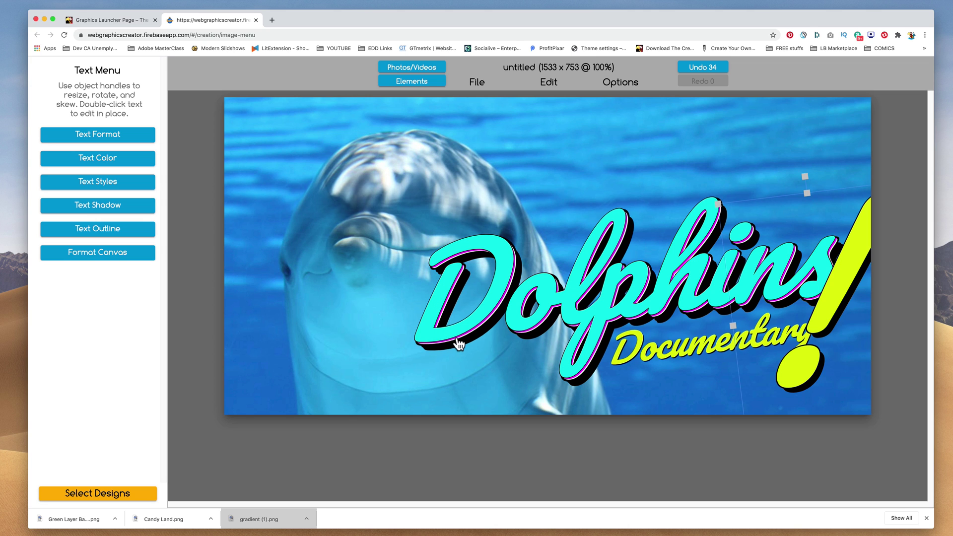
- Move the dolphin photo up and left, then shift the whole title group down and left
{"action": "left_click", "coordinate": [344, 372]}
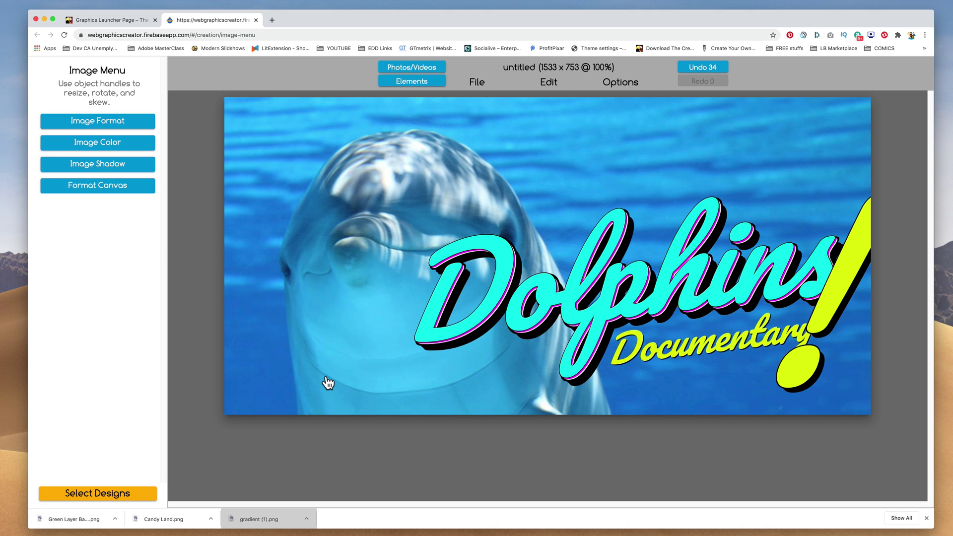
{"action": "left_click_drag", "start_coordinate": [326, 383], "coordinate": [192, 0]}
{"action": "left_click_drag", "start_coordinate": [295, 269], "coordinate": [864, 383]}
{"action": "left_click_drag", "start_coordinate": [857, 274], "coordinate": [802, 284]}
- Nudge the yellow exclamation mark to the right beside the Dolphins title
{"action": "left_click", "coordinate": [496, 320]}
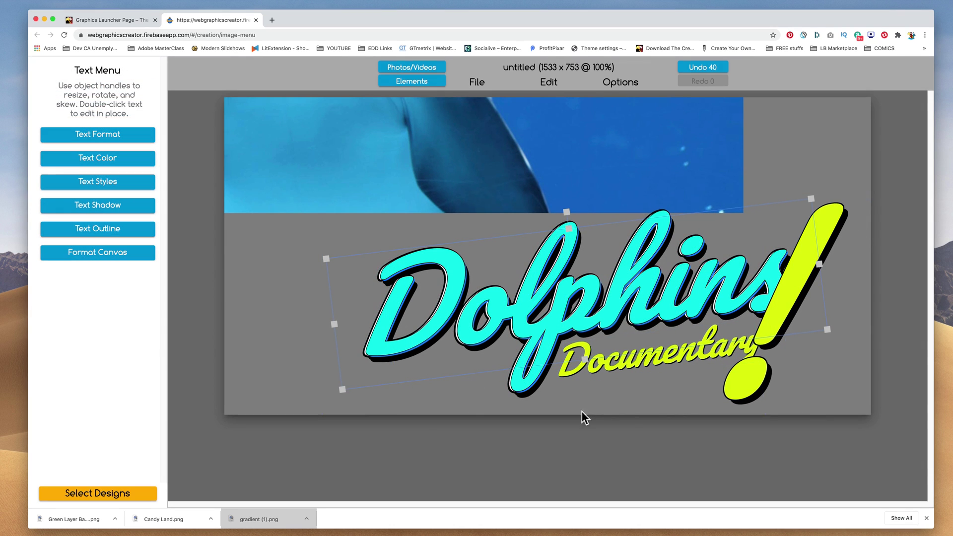
{"action": "left_click_drag", "start_coordinate": [728, 387], "coordinate": [764, 389]}
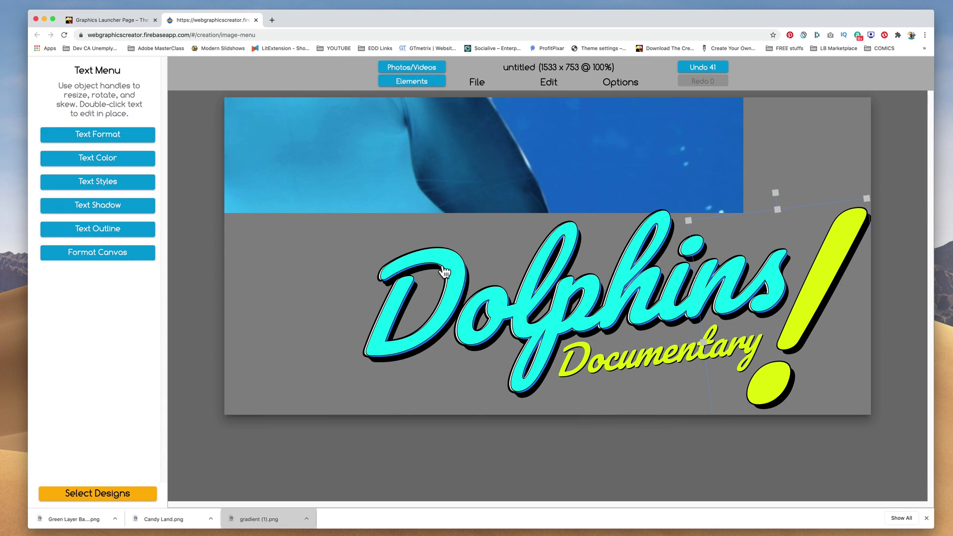
{"action": "left_click", "coordinate": [316, 164]}
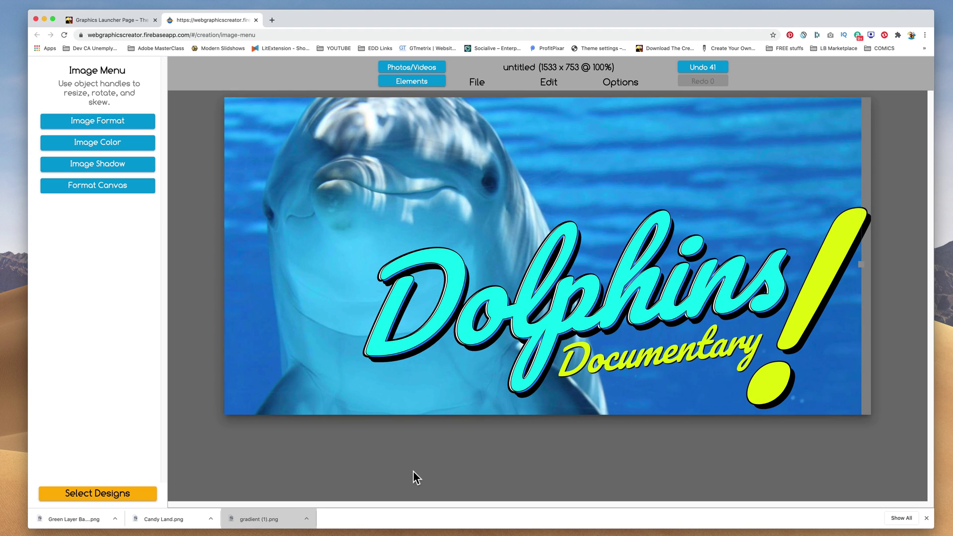
{"action": "left_click", "coordinate": [329, 340]}
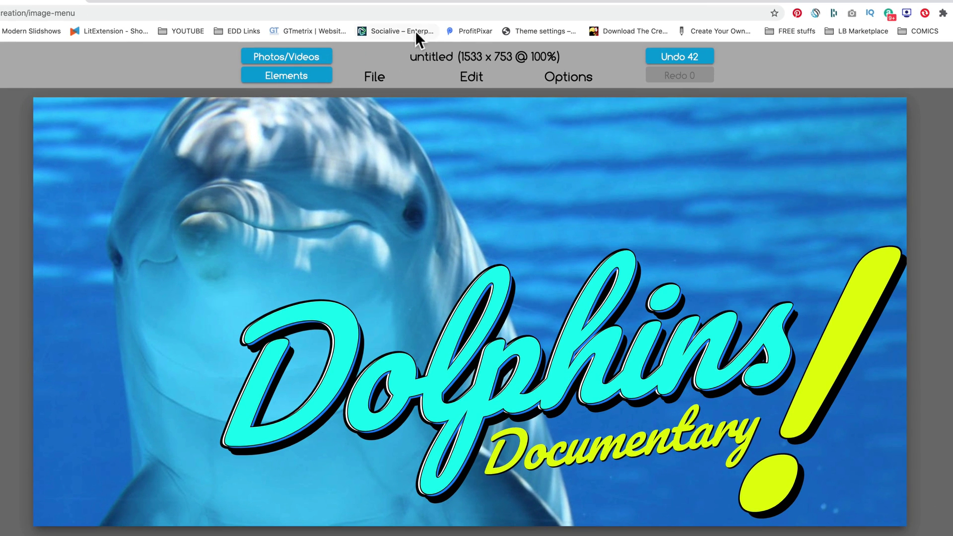
- Search photos for 'Happ', use the jumping-silhouette sunset as background, and trim the title to 'Thanks'
{"action": "left_click", "coordinate": [380, 80]}
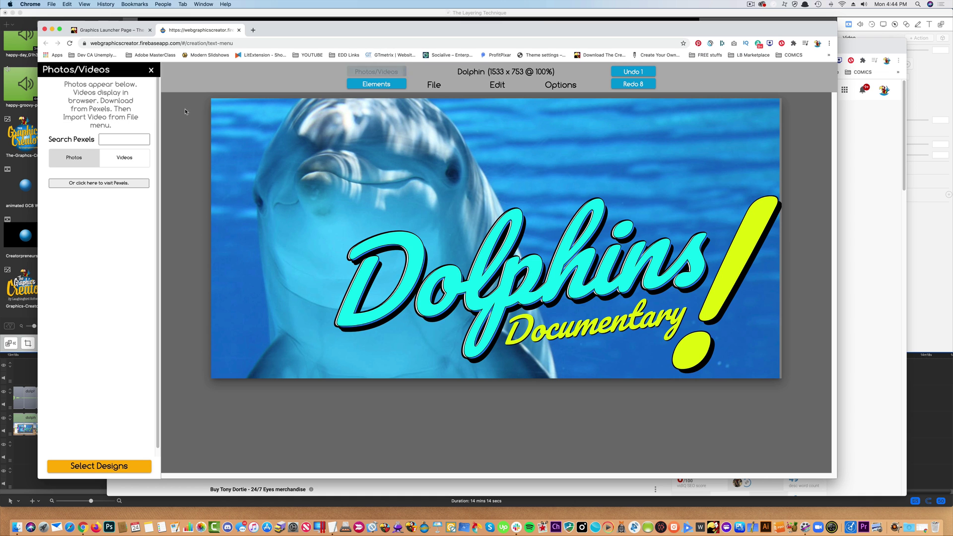
{"action": "type", "text": "Happ"}
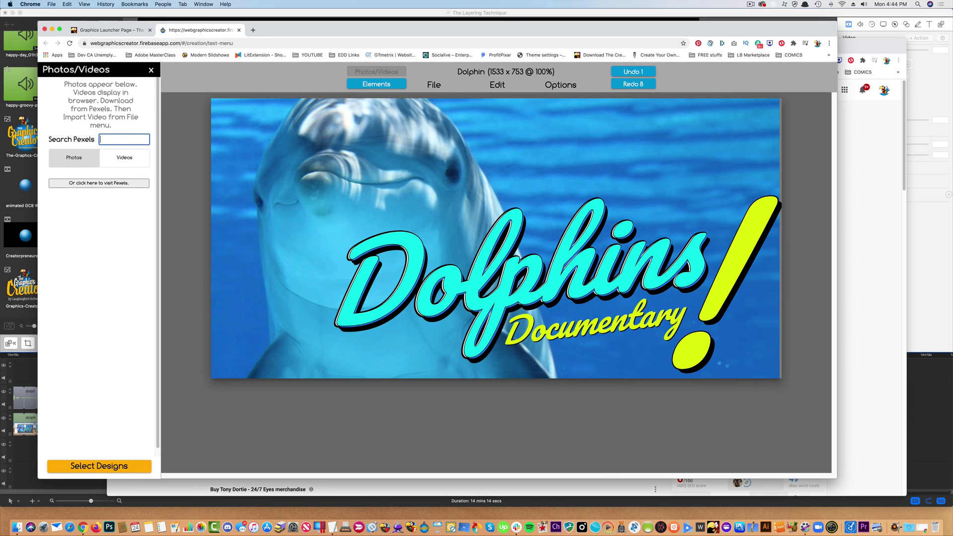
{"action": "scroll", "coordinate": [103, 360], "scroll_direction": "down", "scroll_amount": 10}
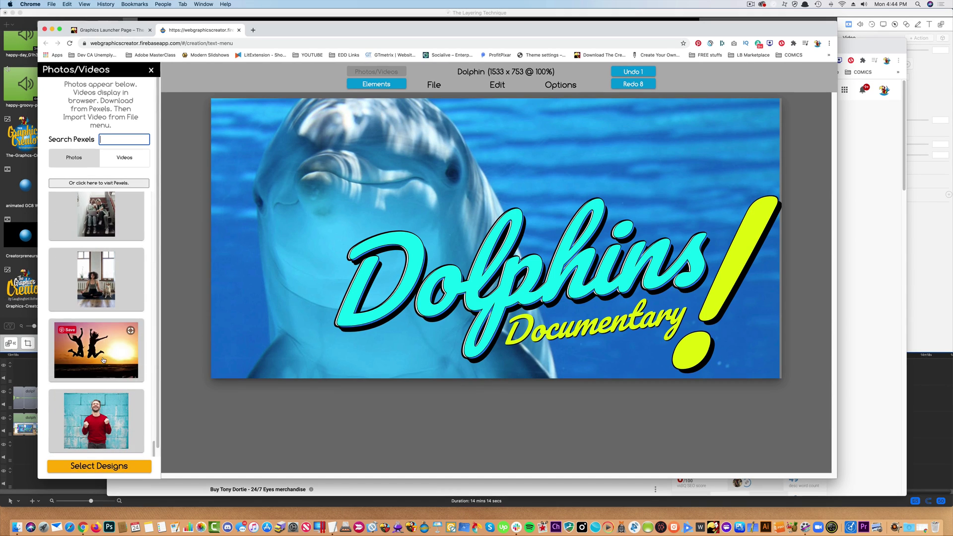
{"action": "left_click_drag", "start_coordinate": [103, 361], "coordinate": [562, 254]}
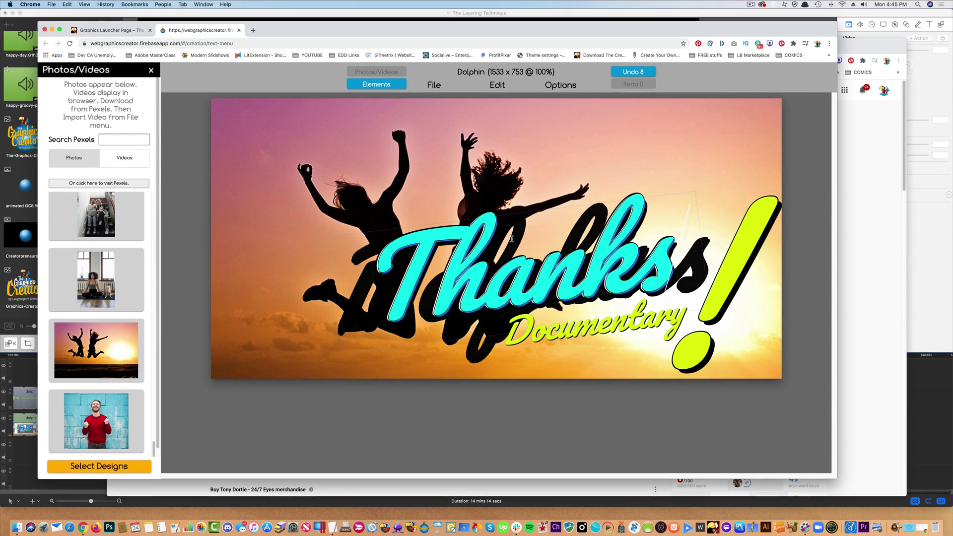
{"action": "key", "text": "BackSpace"}
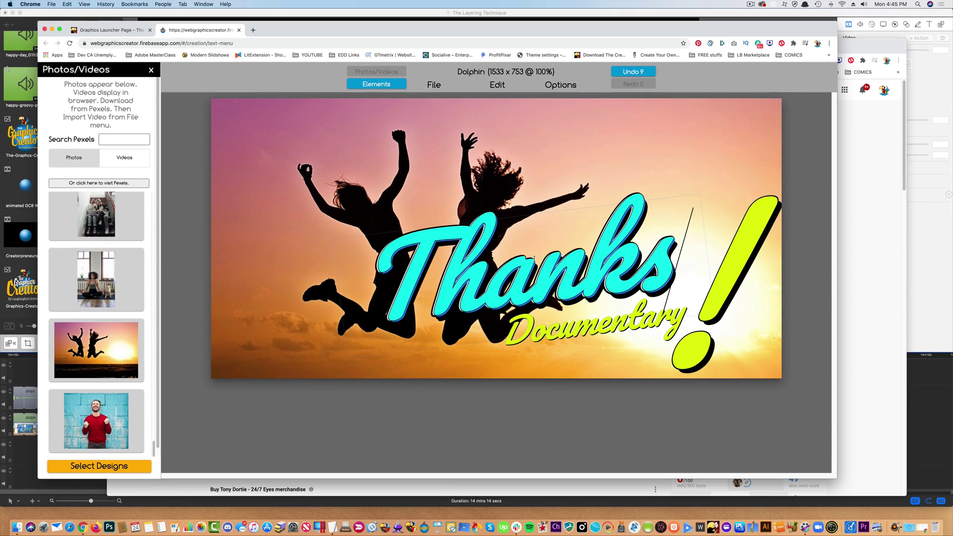
{"action": "left_click", "coordinate": [568, 337]}
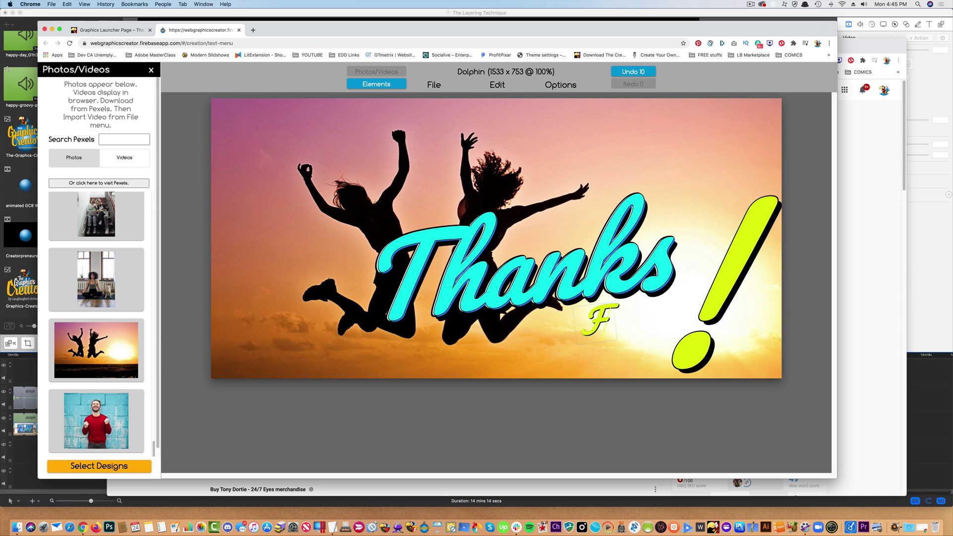